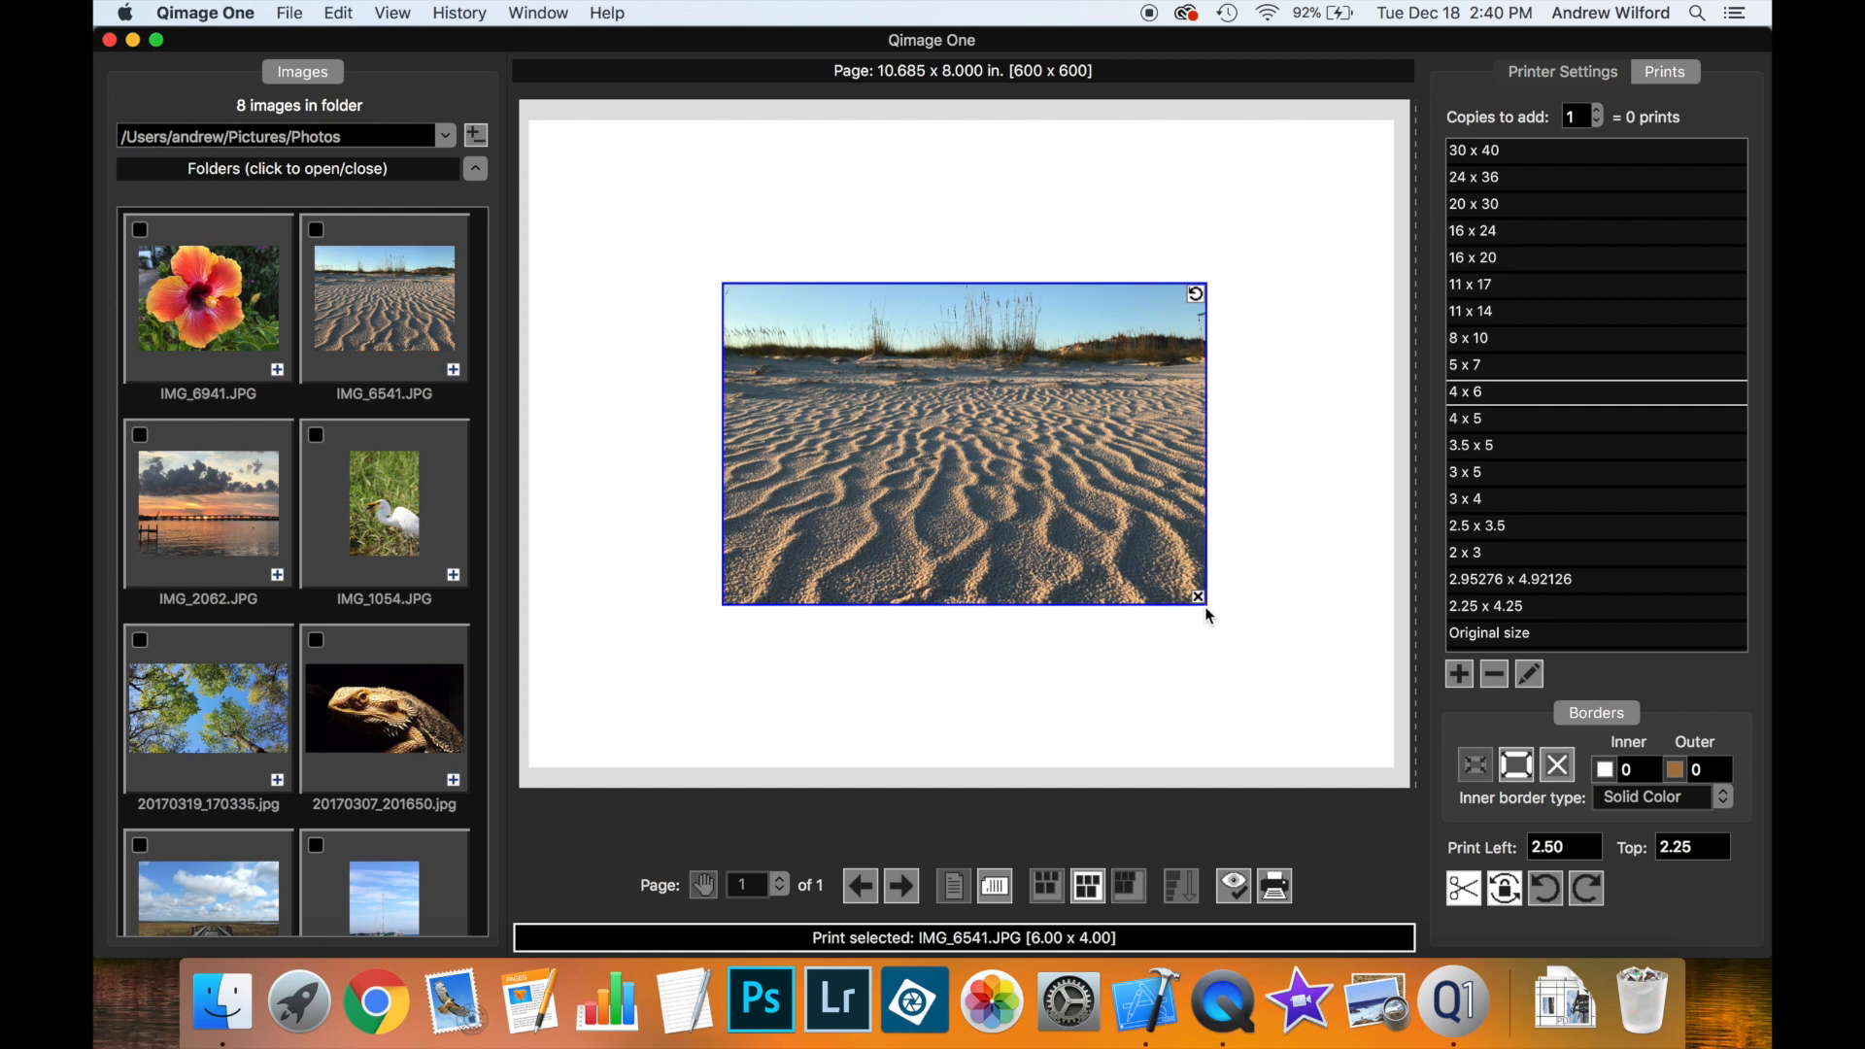
Enlarge the IMG_6541.JPG print to about 7.13 x 4.75 in and move it to about 1.23 left and 1.28 top
left_click_drag(1200, 600, 1298, 664)
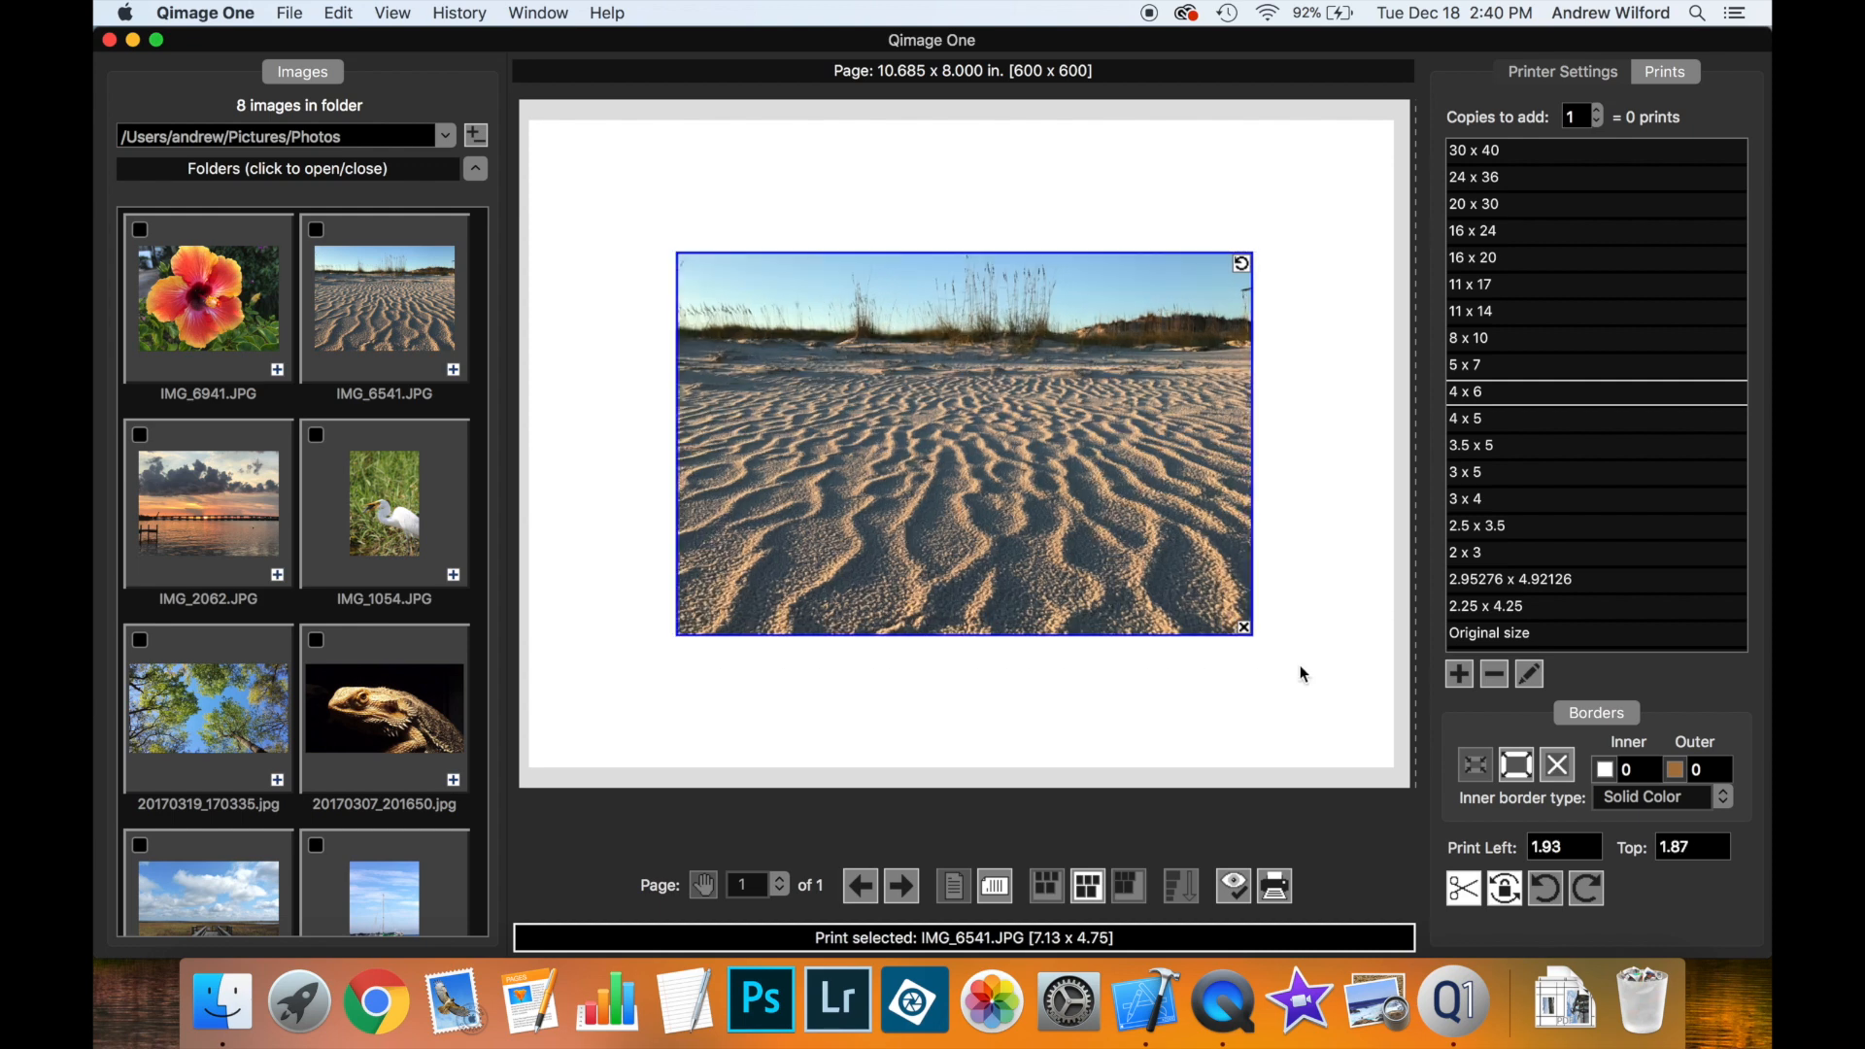
left_click_drag(1046, 502, 989, 453)
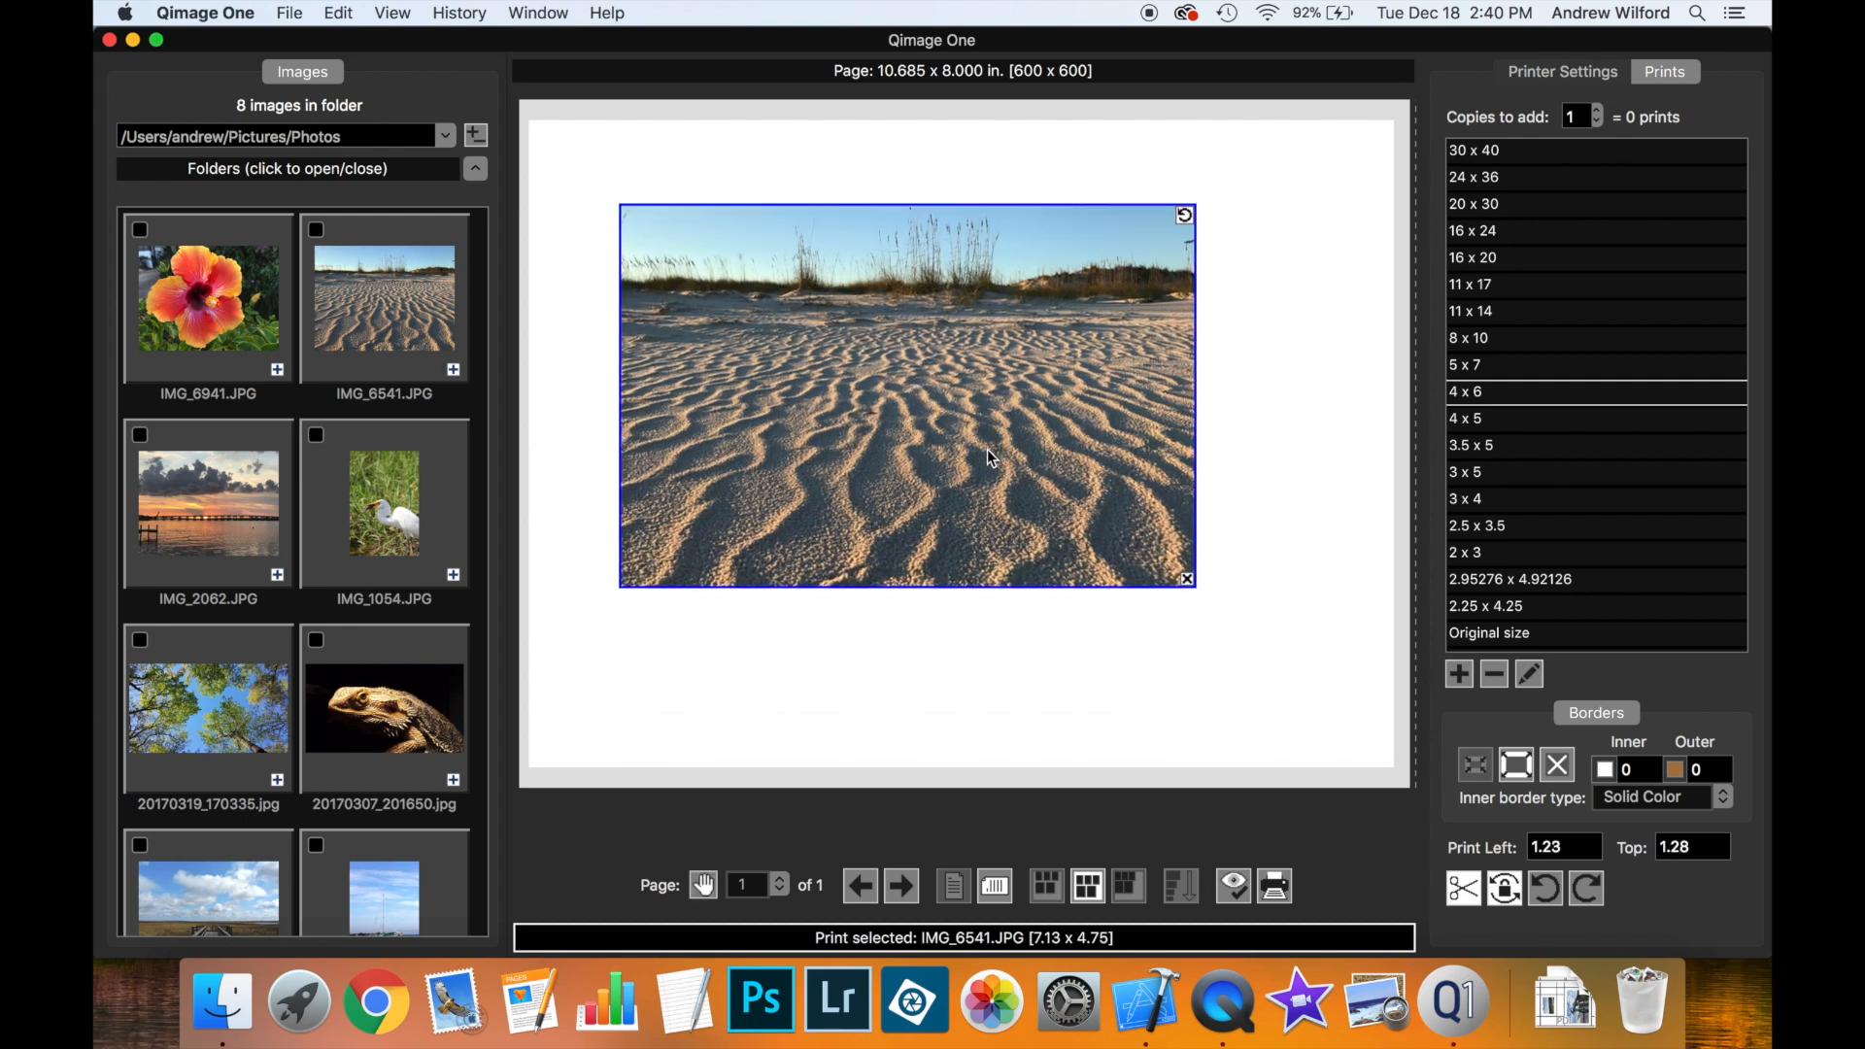
Set the print's position to exactly 2.00 in left and 1.50 in top
left_click(1589, 846)
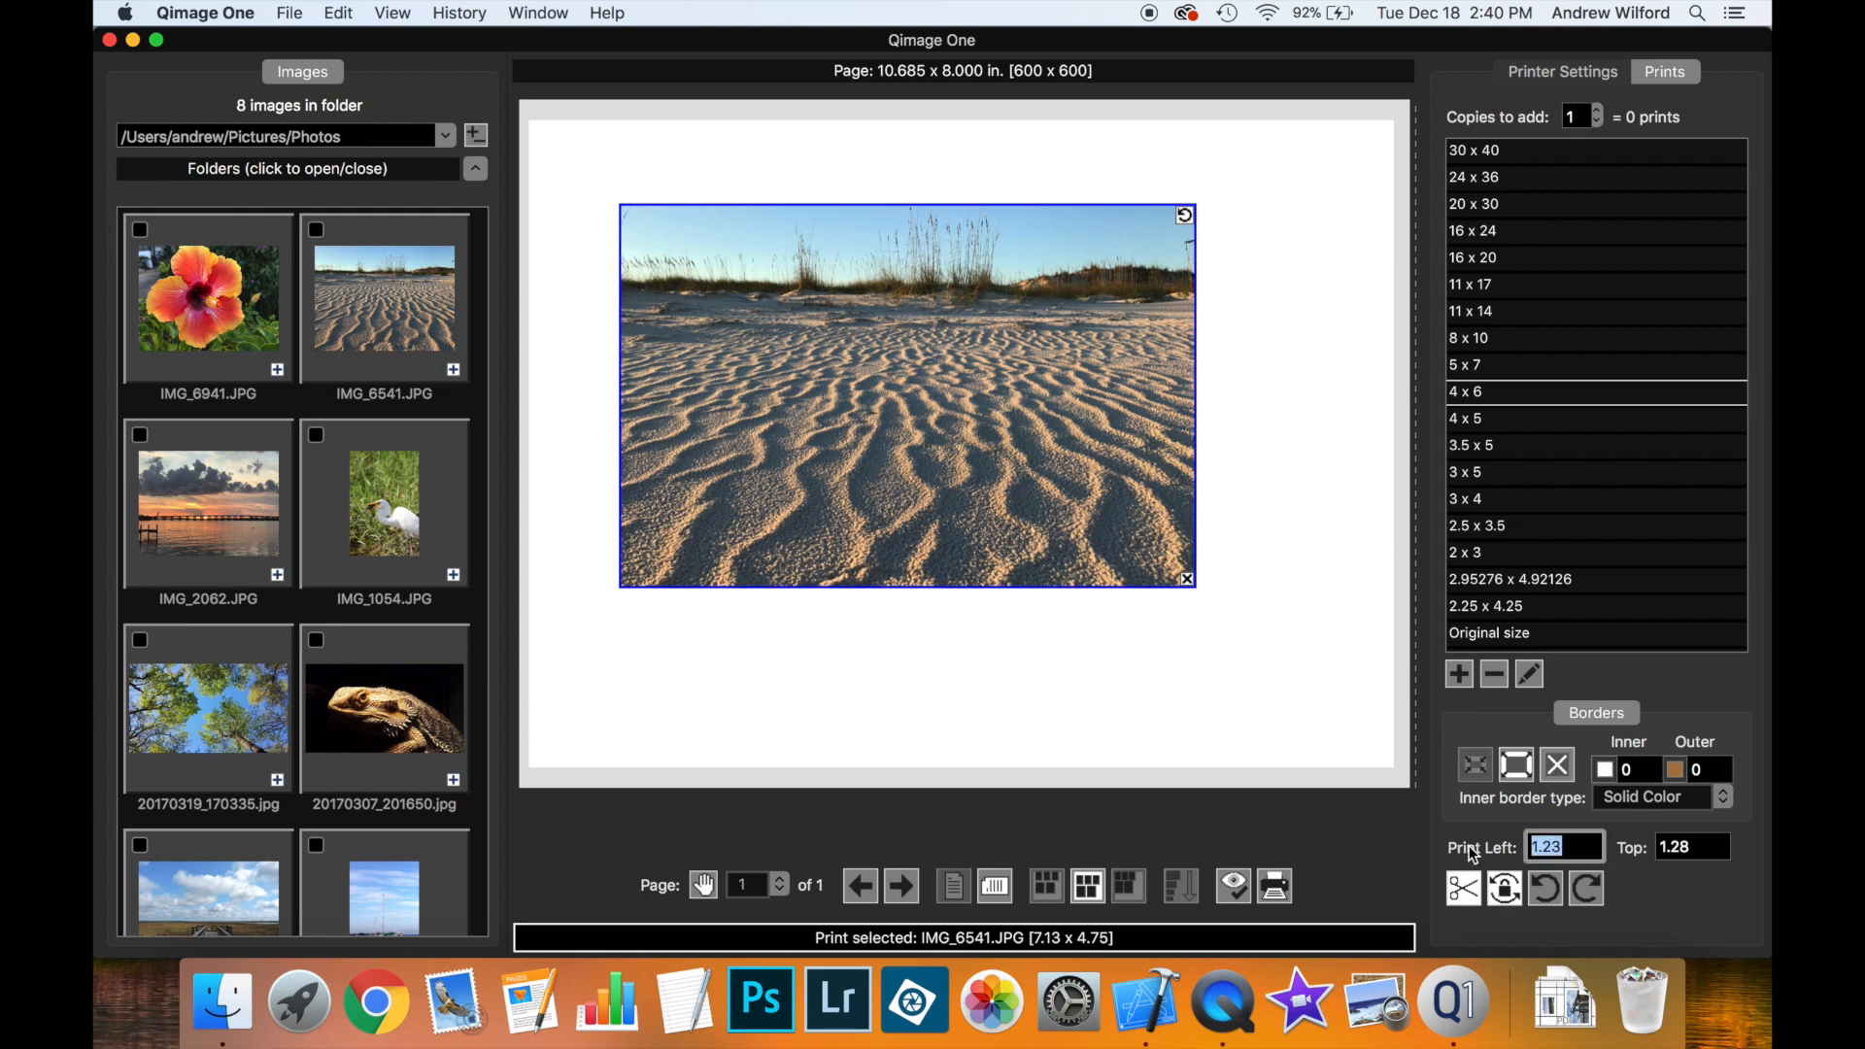
type("2")
key("Tab")
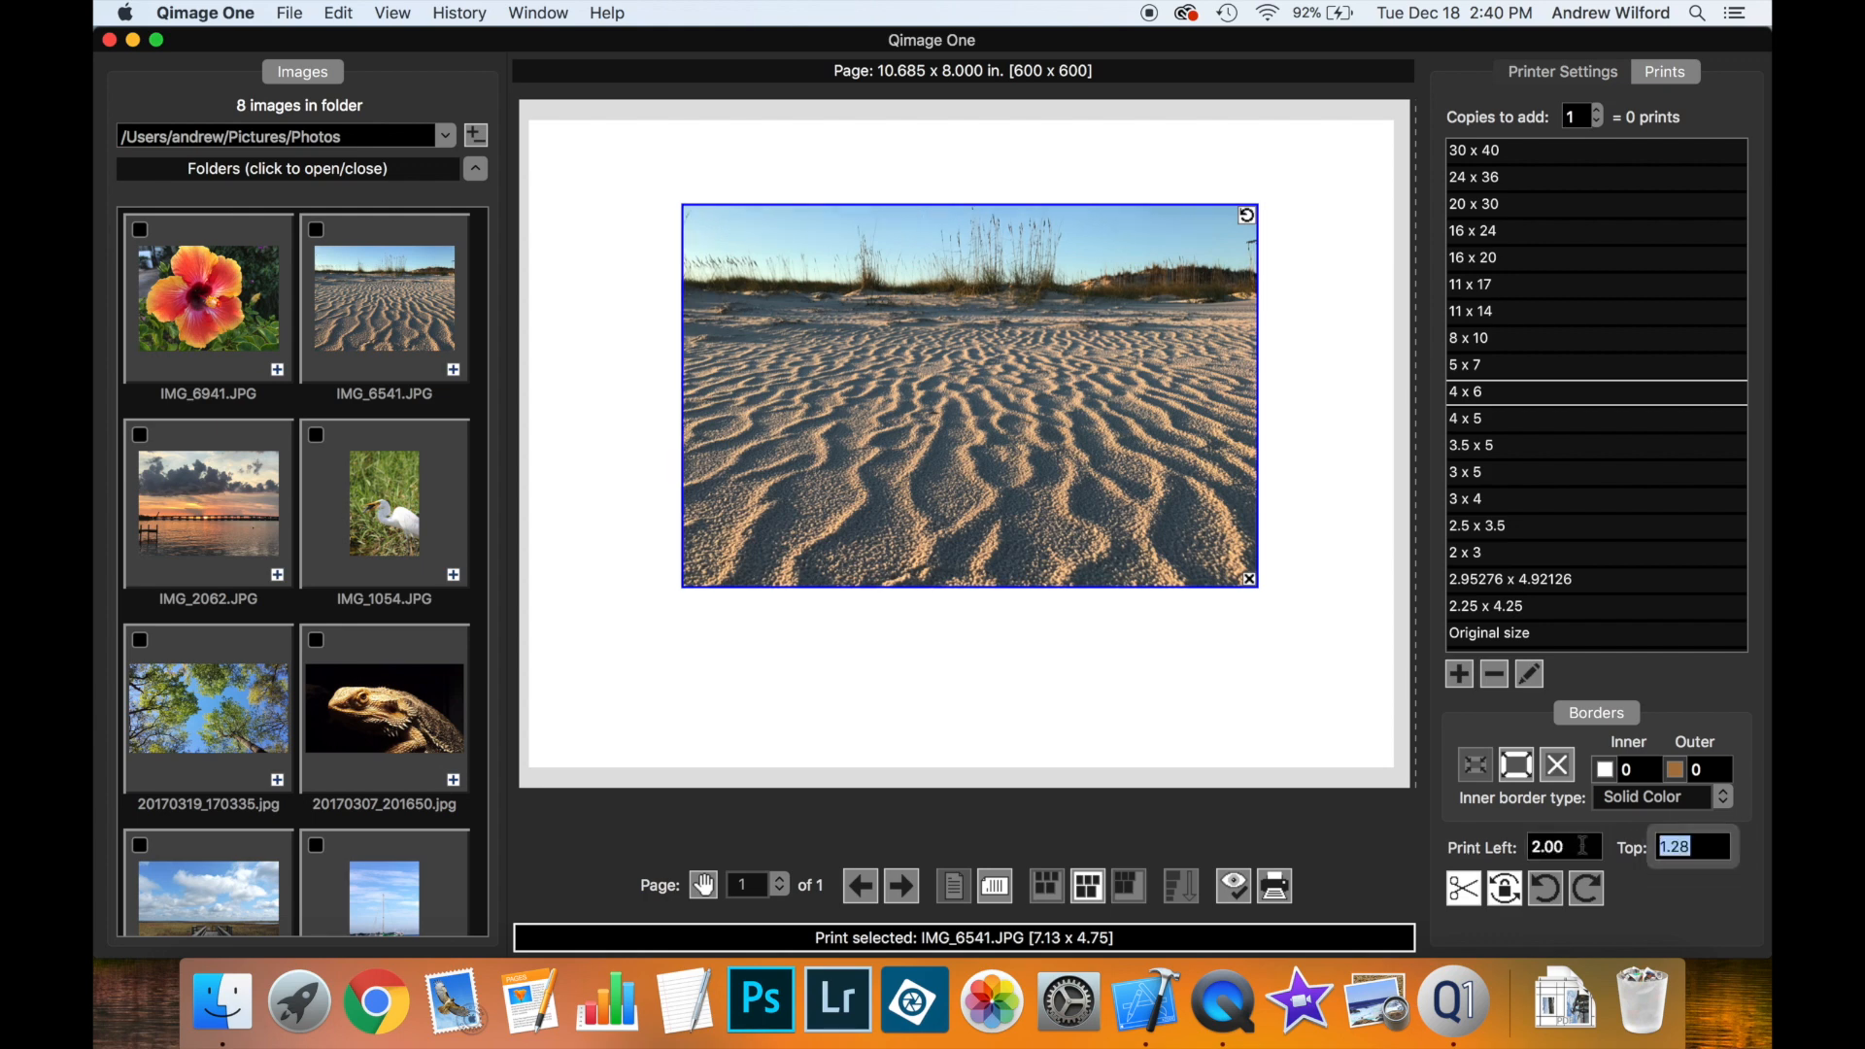
type("1.")
key("Return")
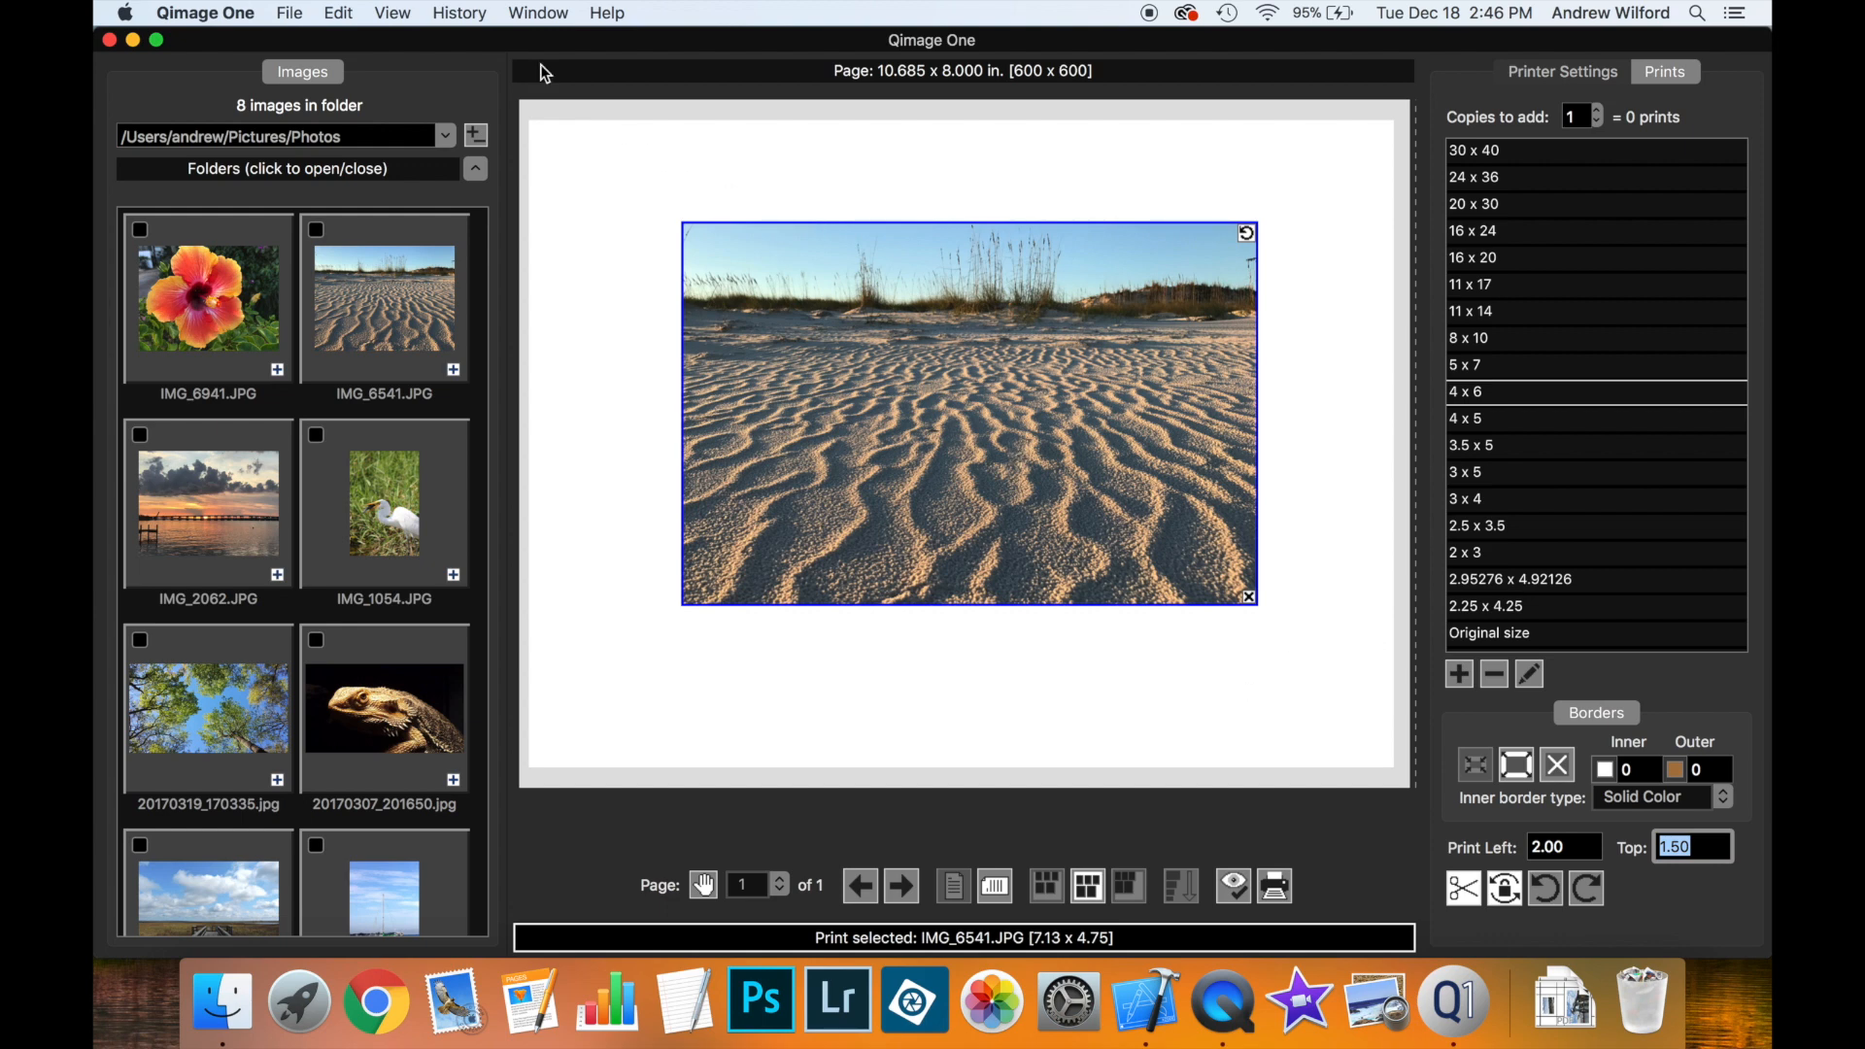
Display the page rulers and move the print to about 1.23 in left and 1.10 in top
left_click(395, 13)
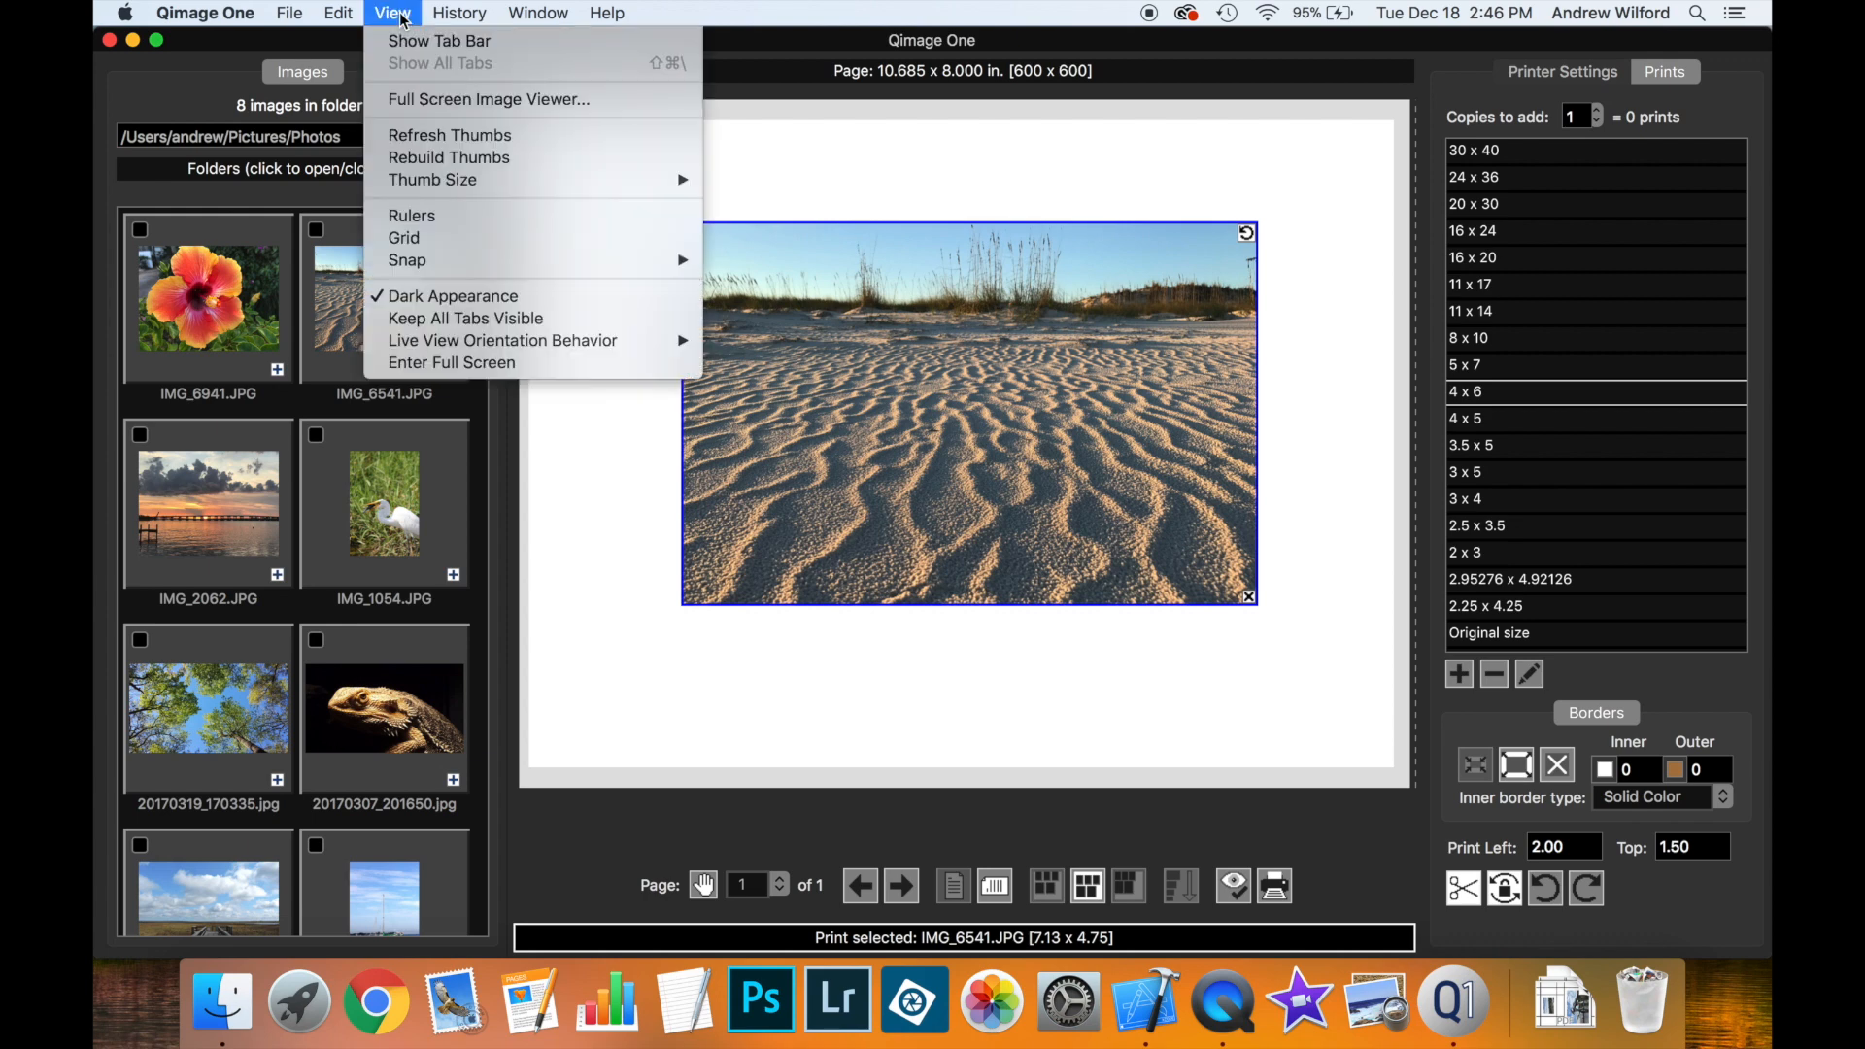
left_click(421, 220)
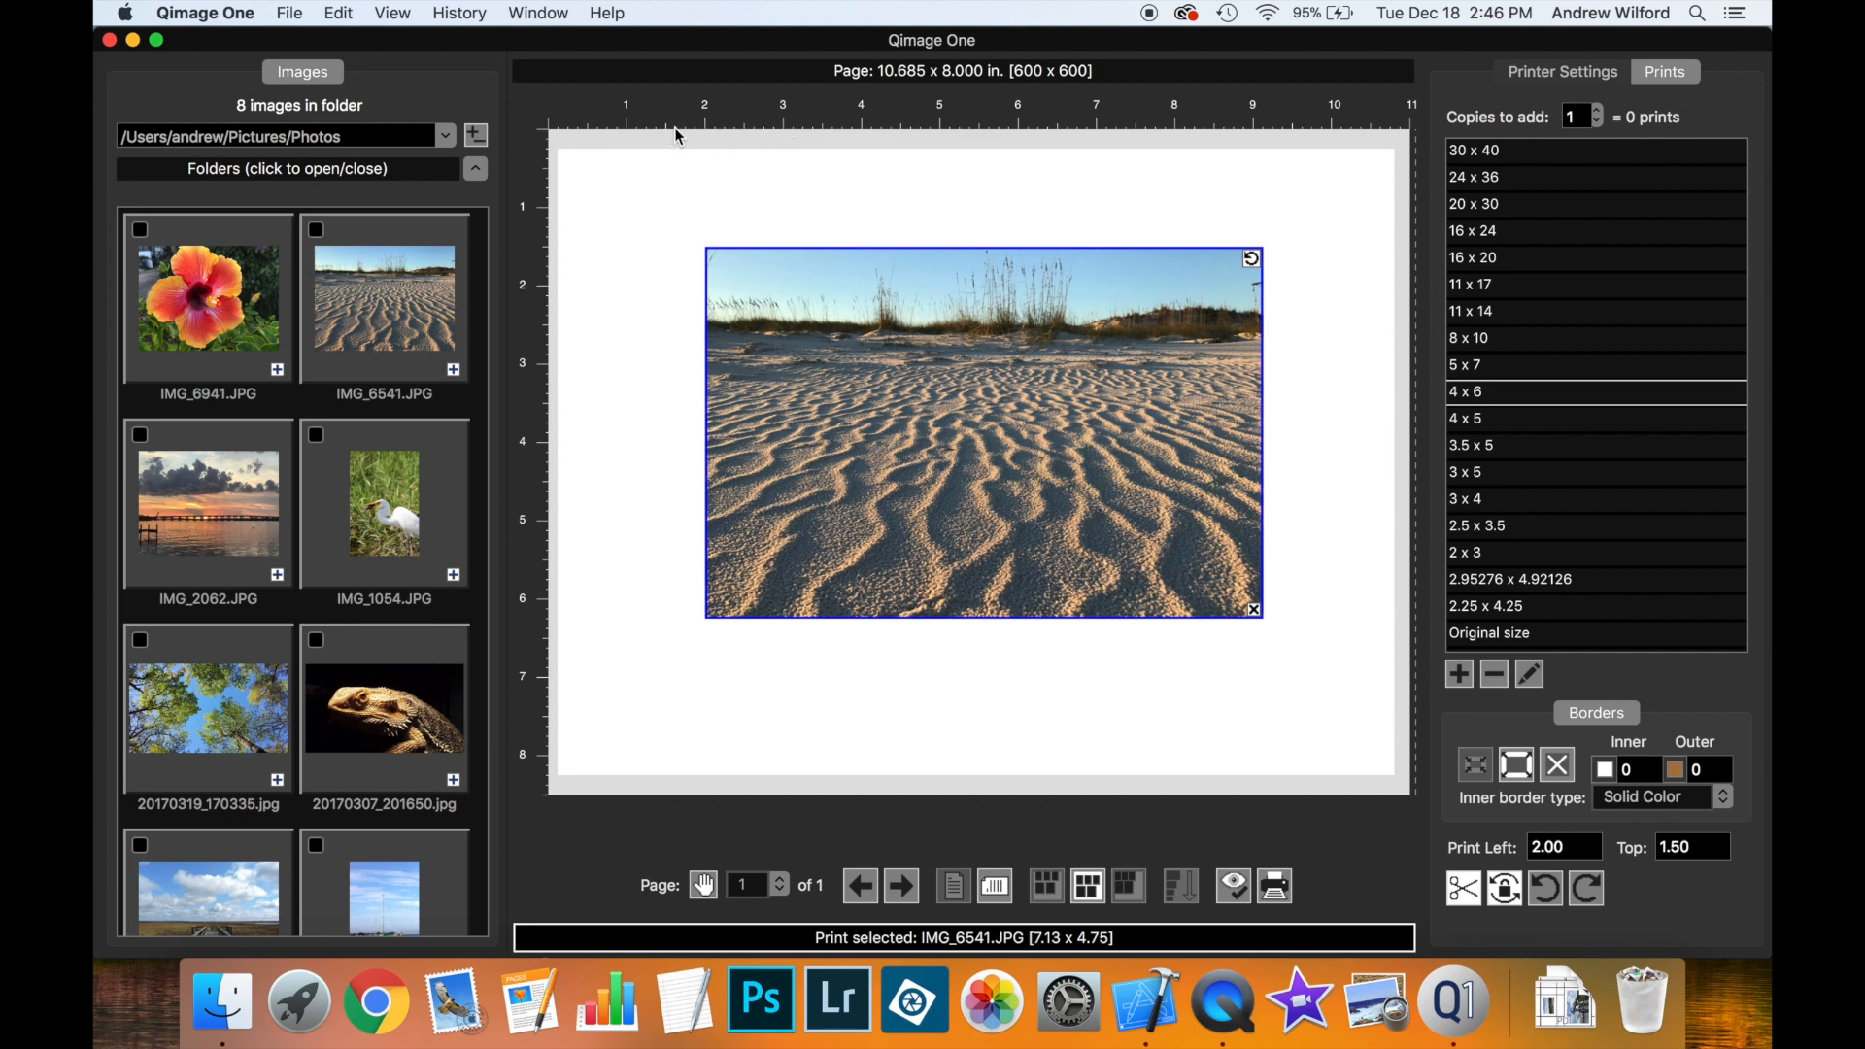
left_click_drag(887, 422, 826, 389)
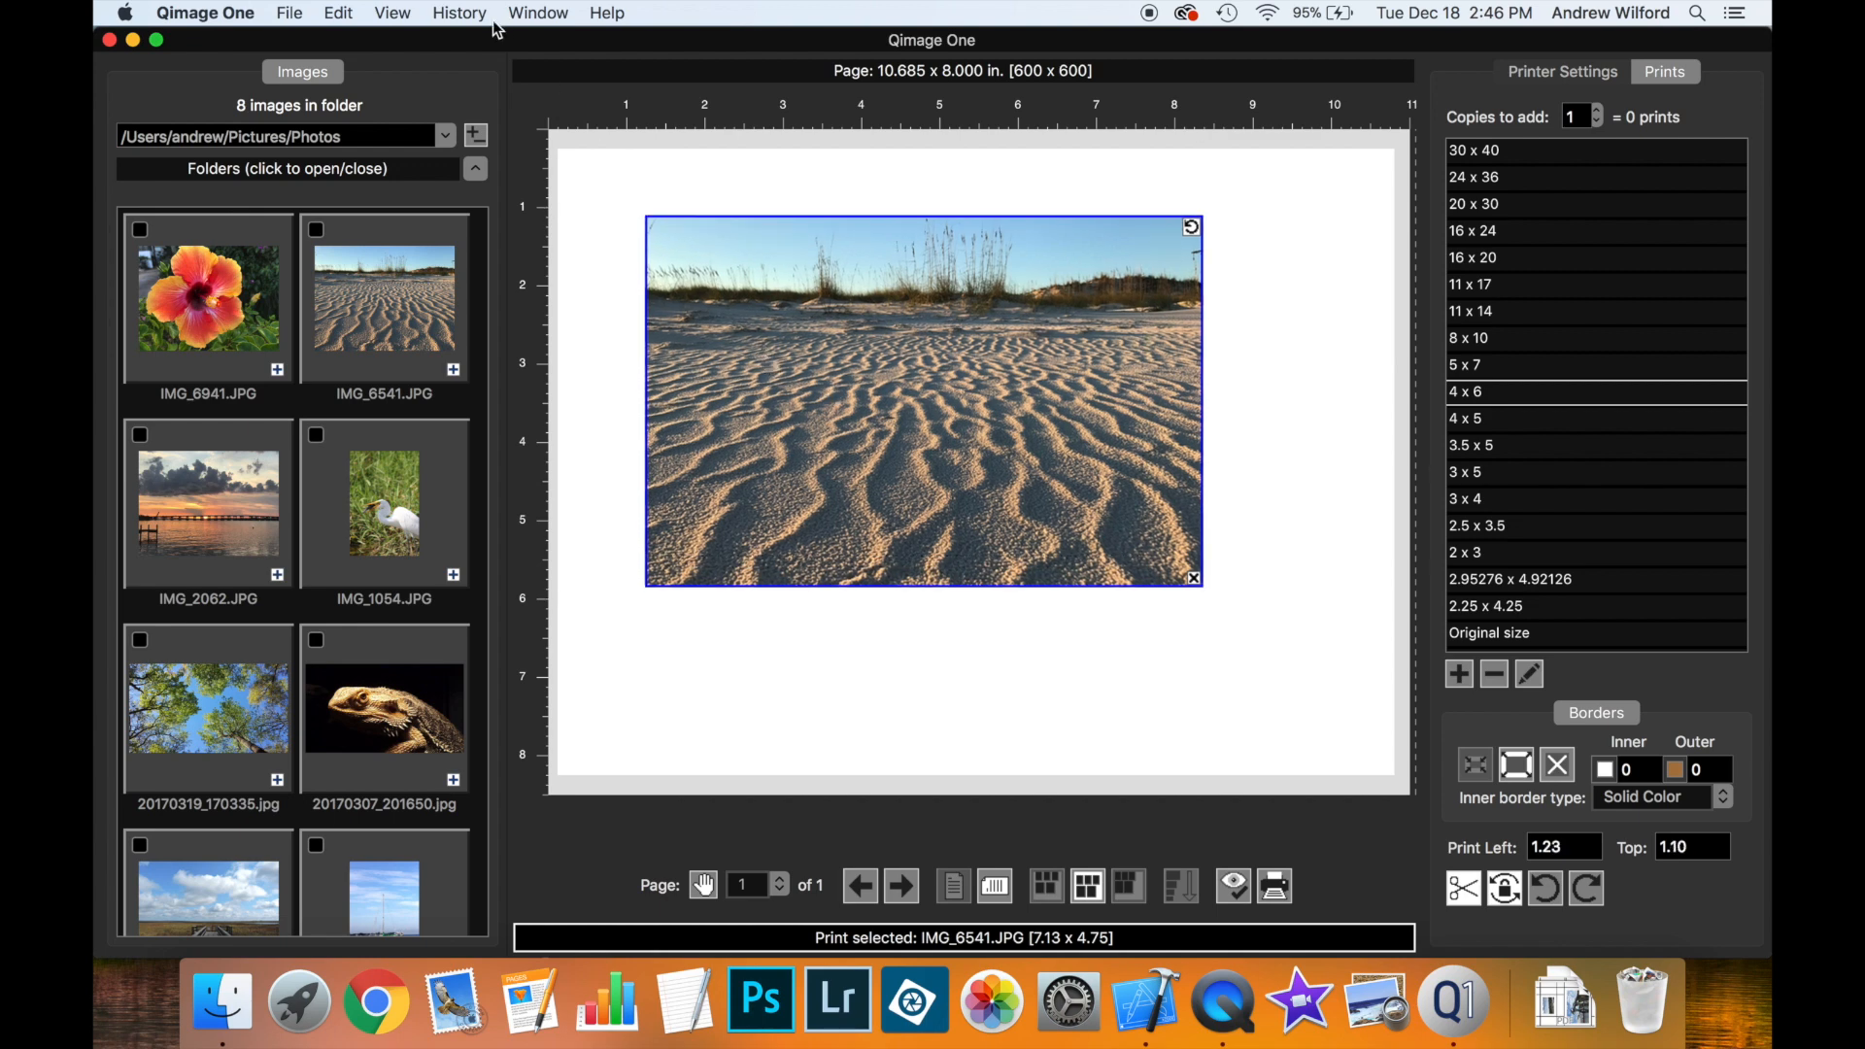
Switch the units to Metric (millimeters) and move the print to about 29.7 mm left and 20.8 mm top
left_click(381, 15)
mouse_move(340, 13)
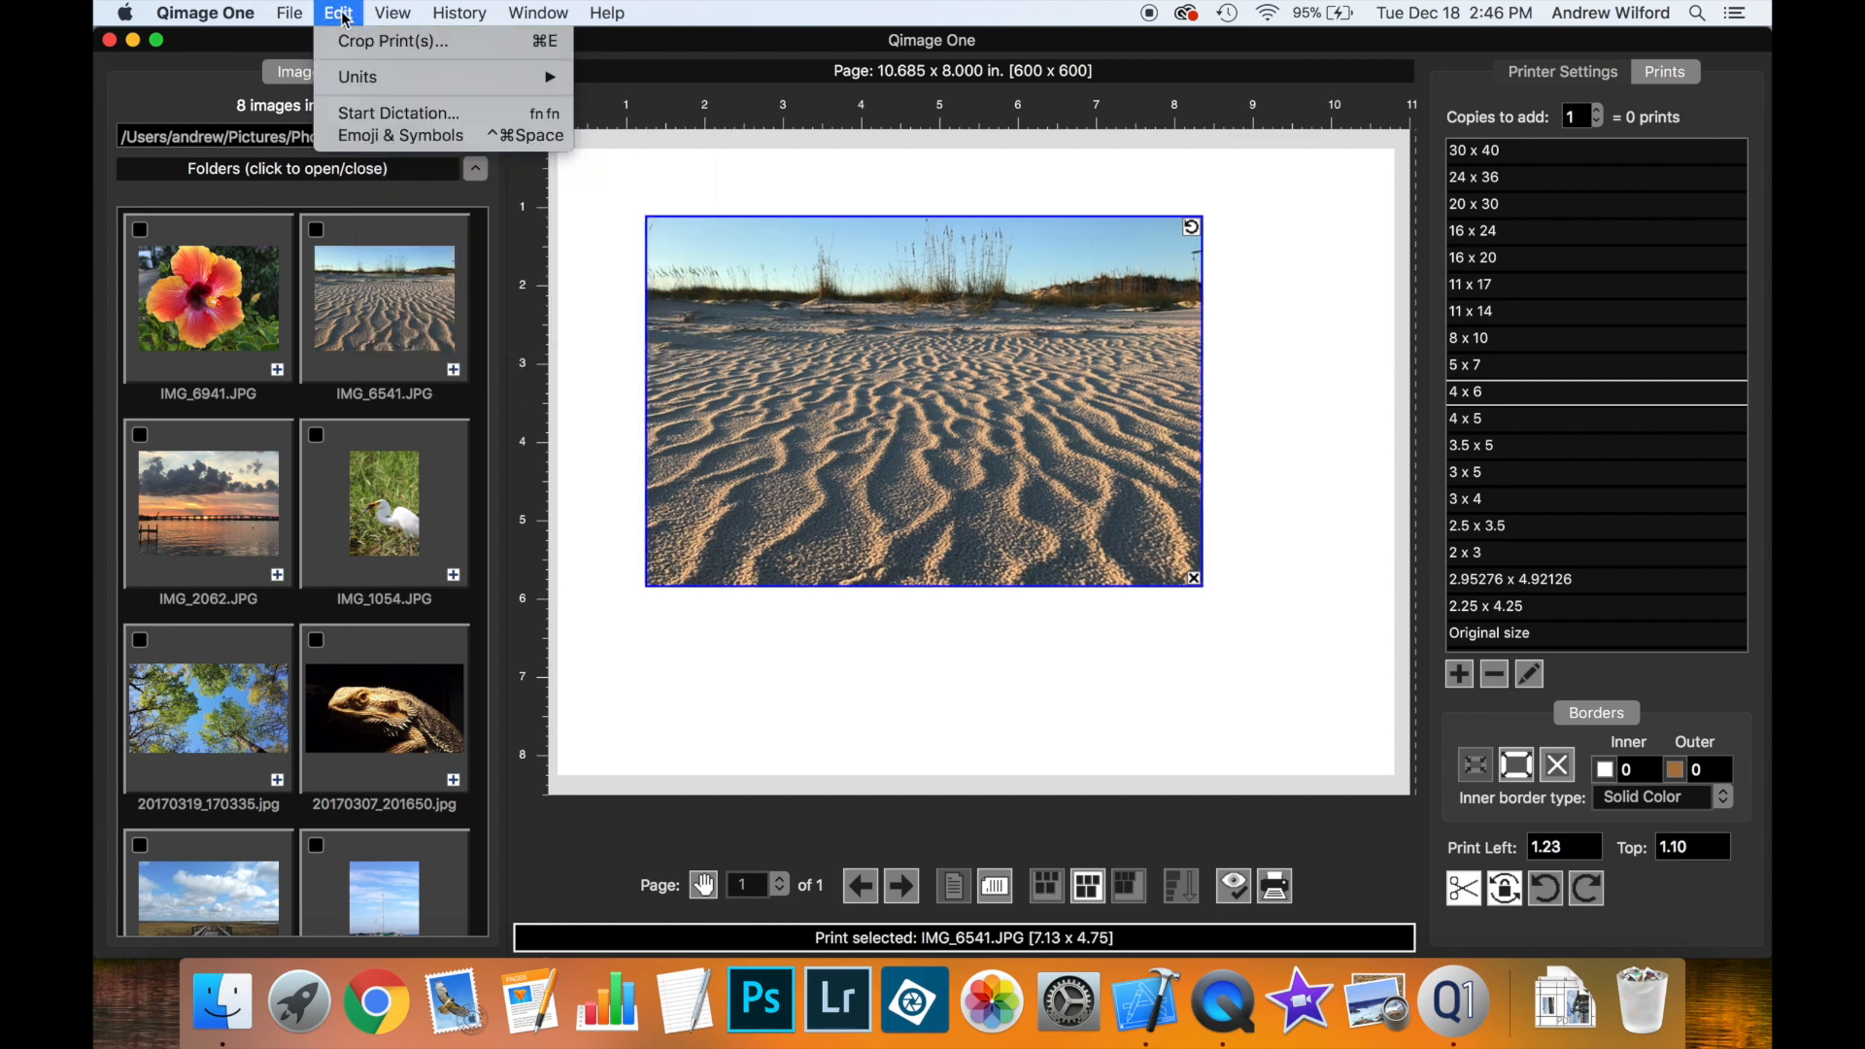
mouse_move(351, 86)
left_click(614, 101)
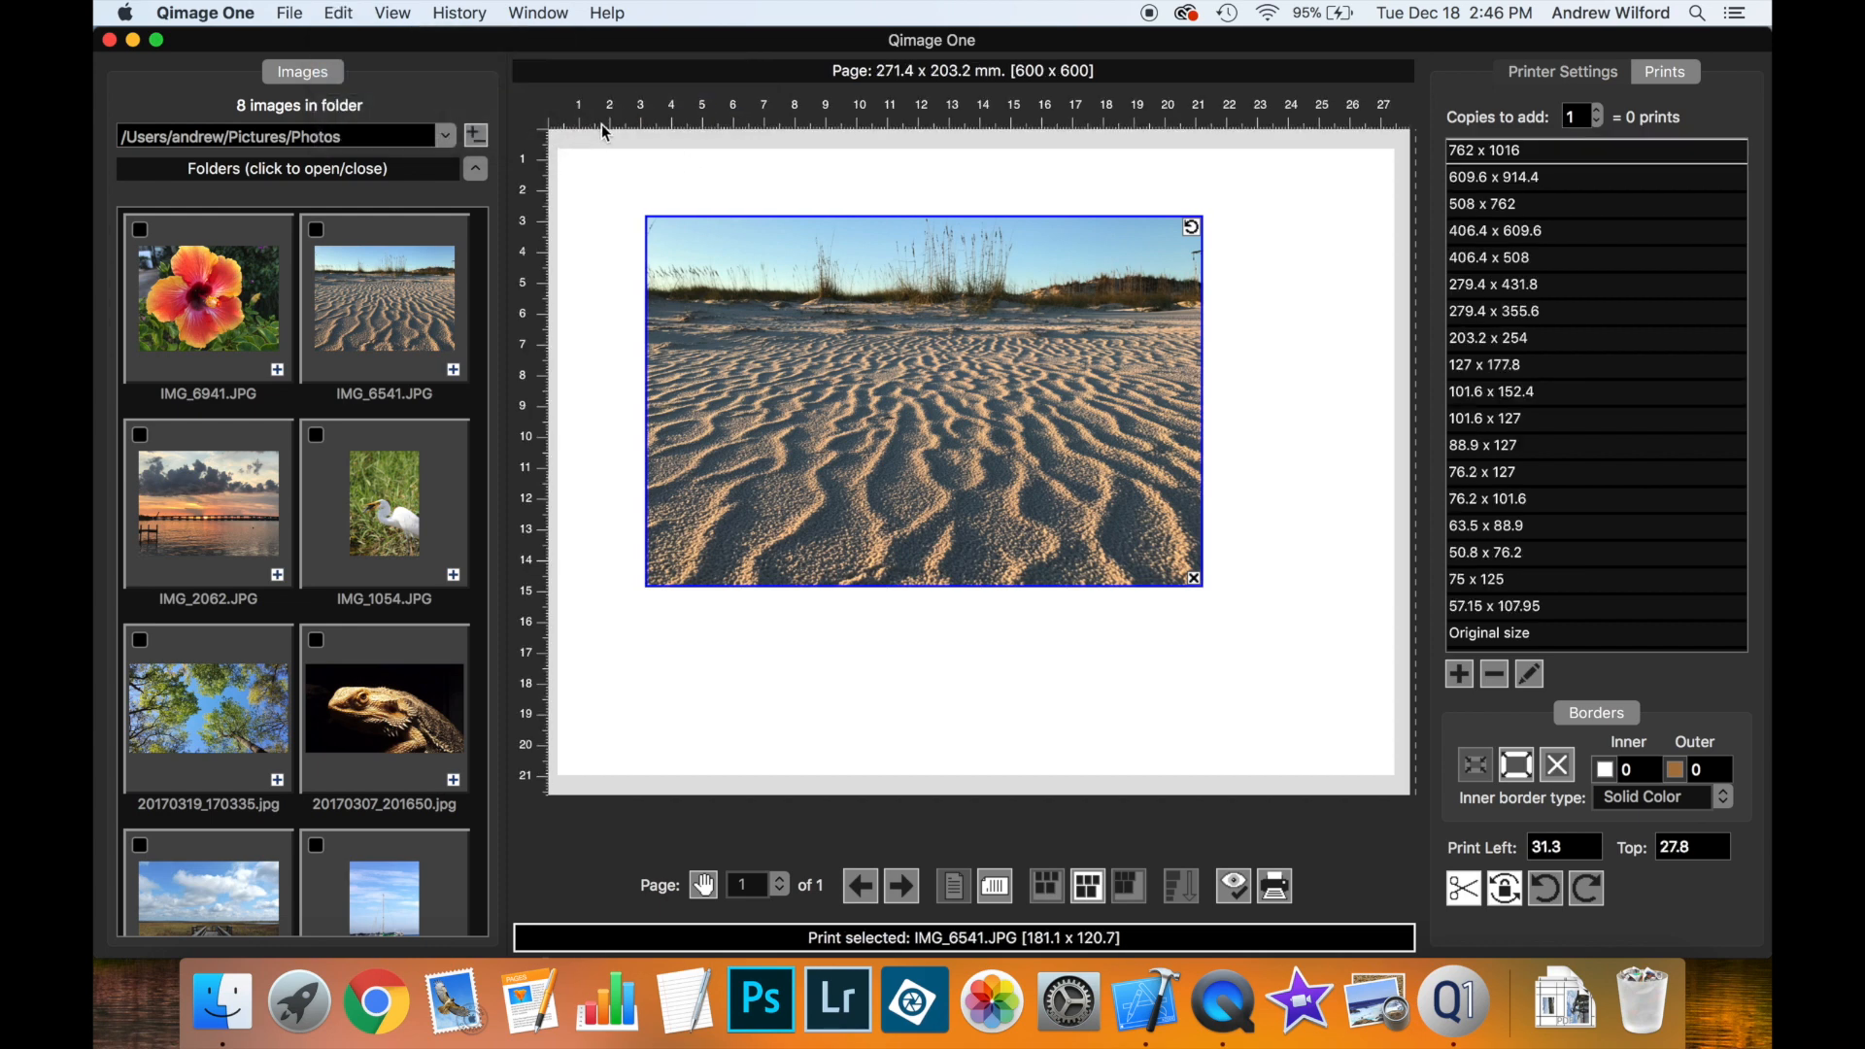
mouse_move(777, 298)
left_mouse_down()
mouse_move(748, 269)
mouse_move(770, 276)
left_mouse_up()
left_click_drag(772, 278, 772, 278)
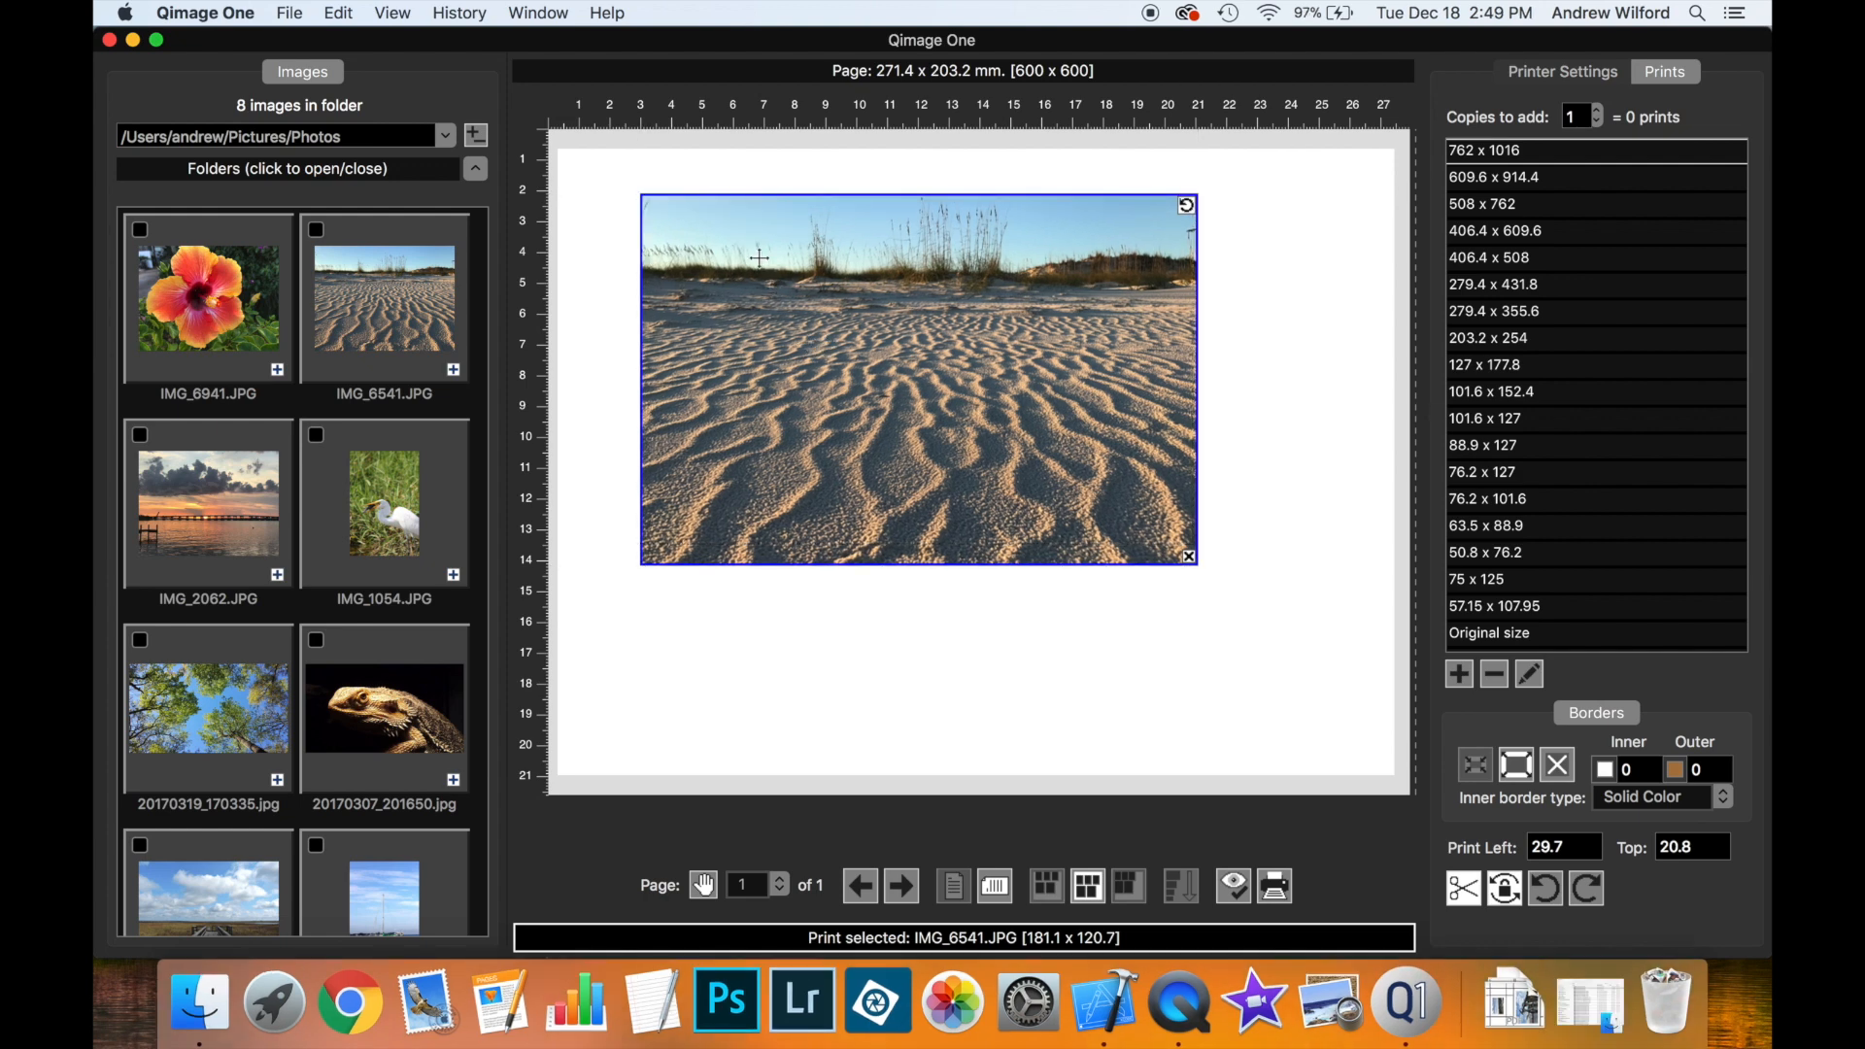
Display the page grid and move the print to about 59.4 mm left and 59.0 mm top
left_click(397, 12)
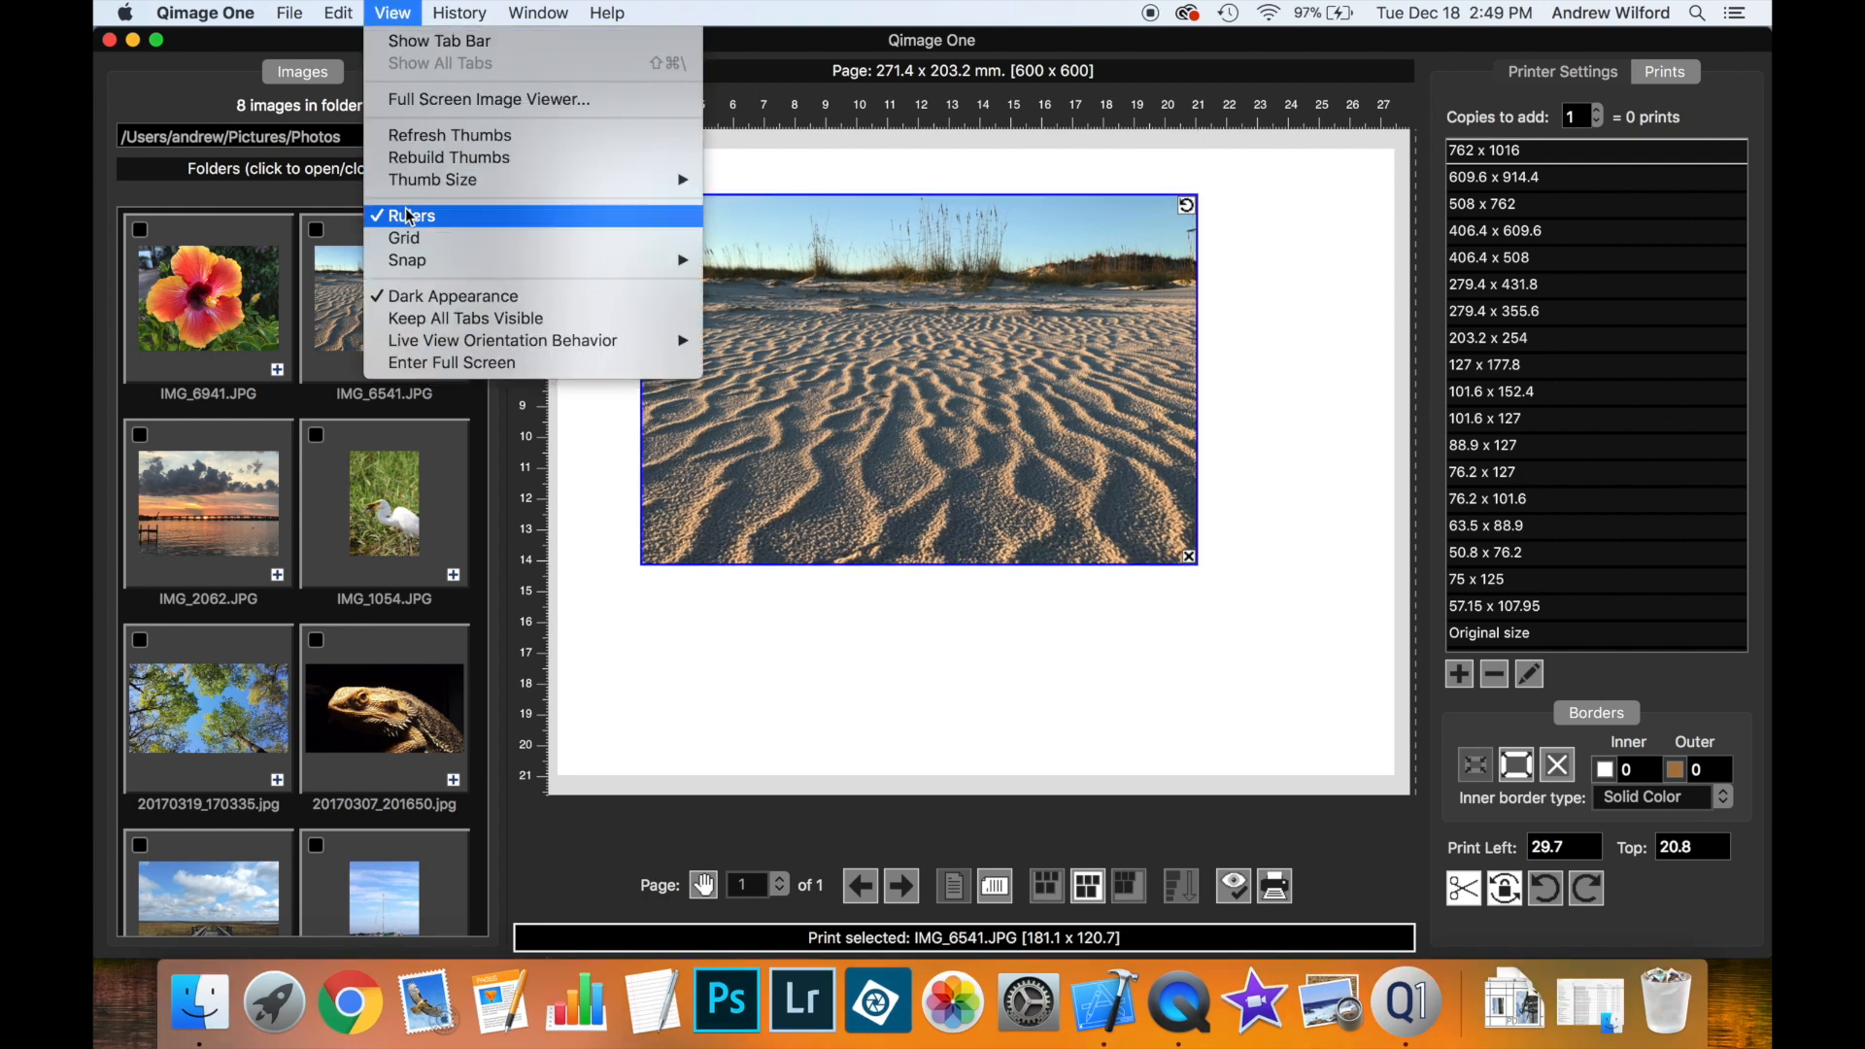
left_click(408, 241)
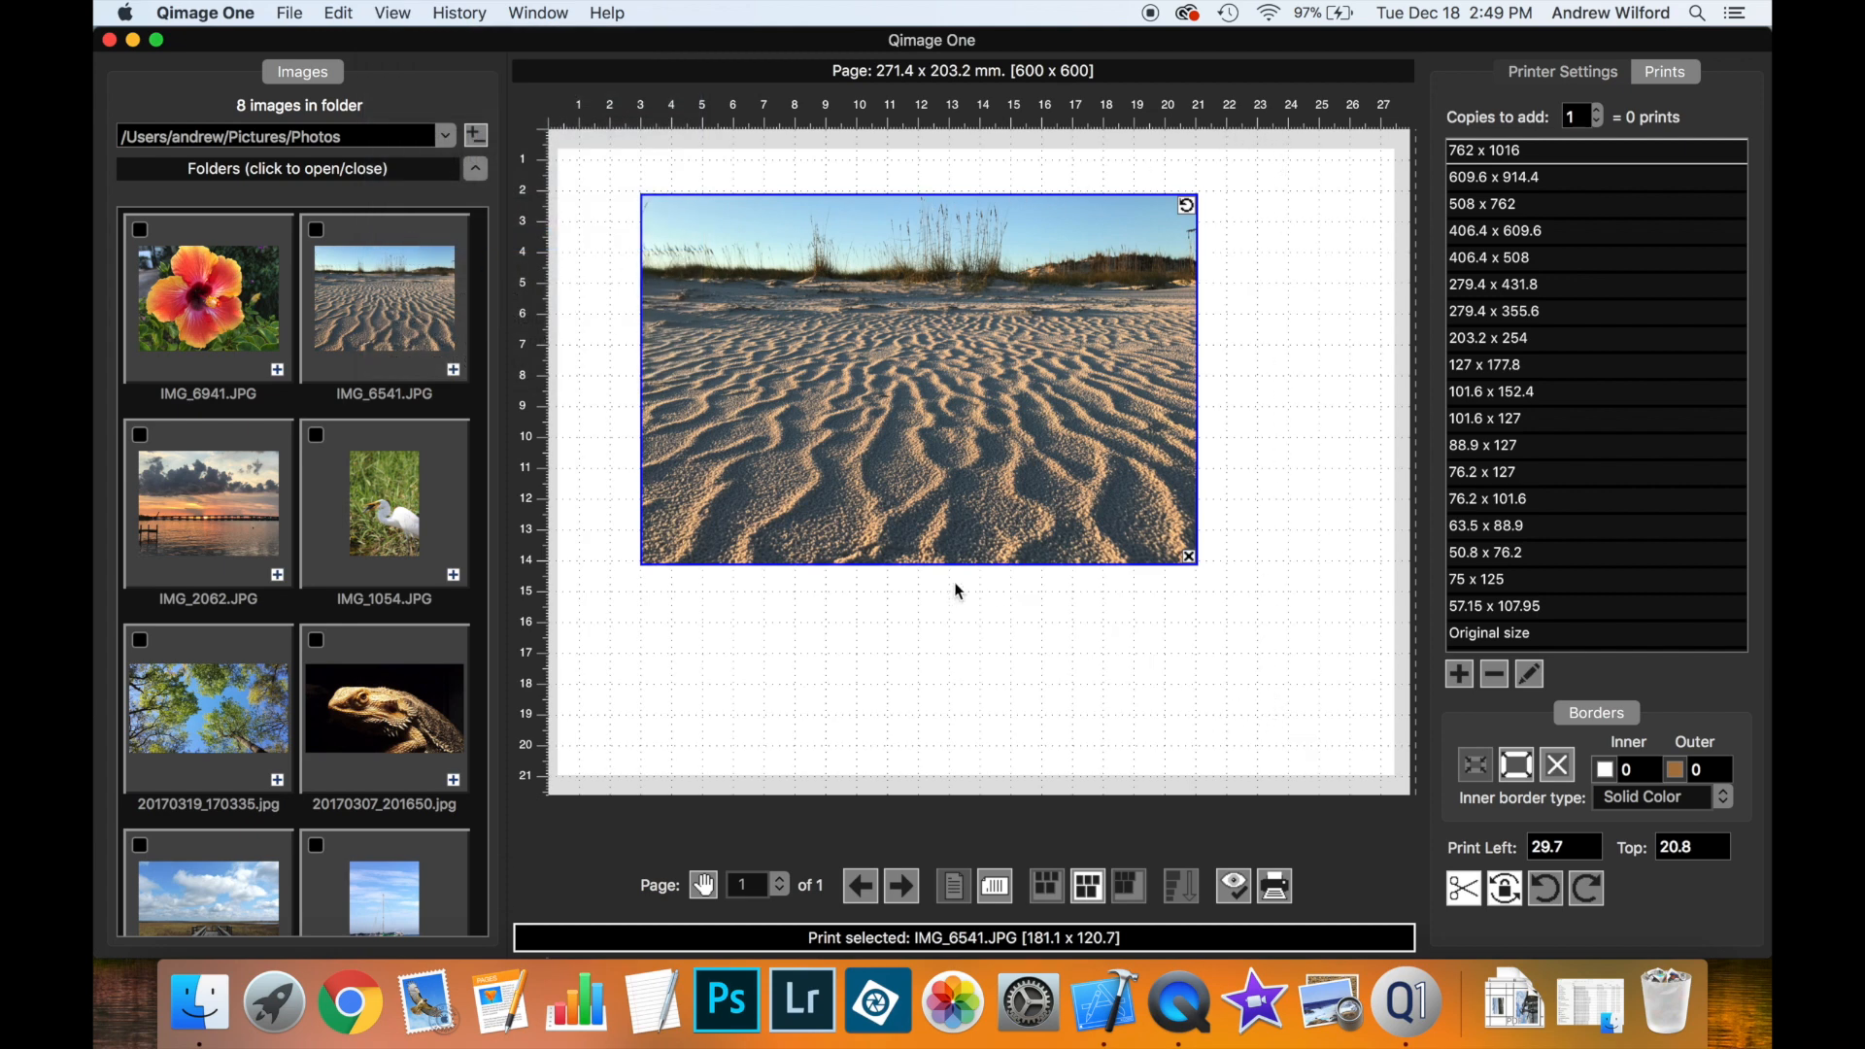
left_click_drag(846, 367, 937, 485)
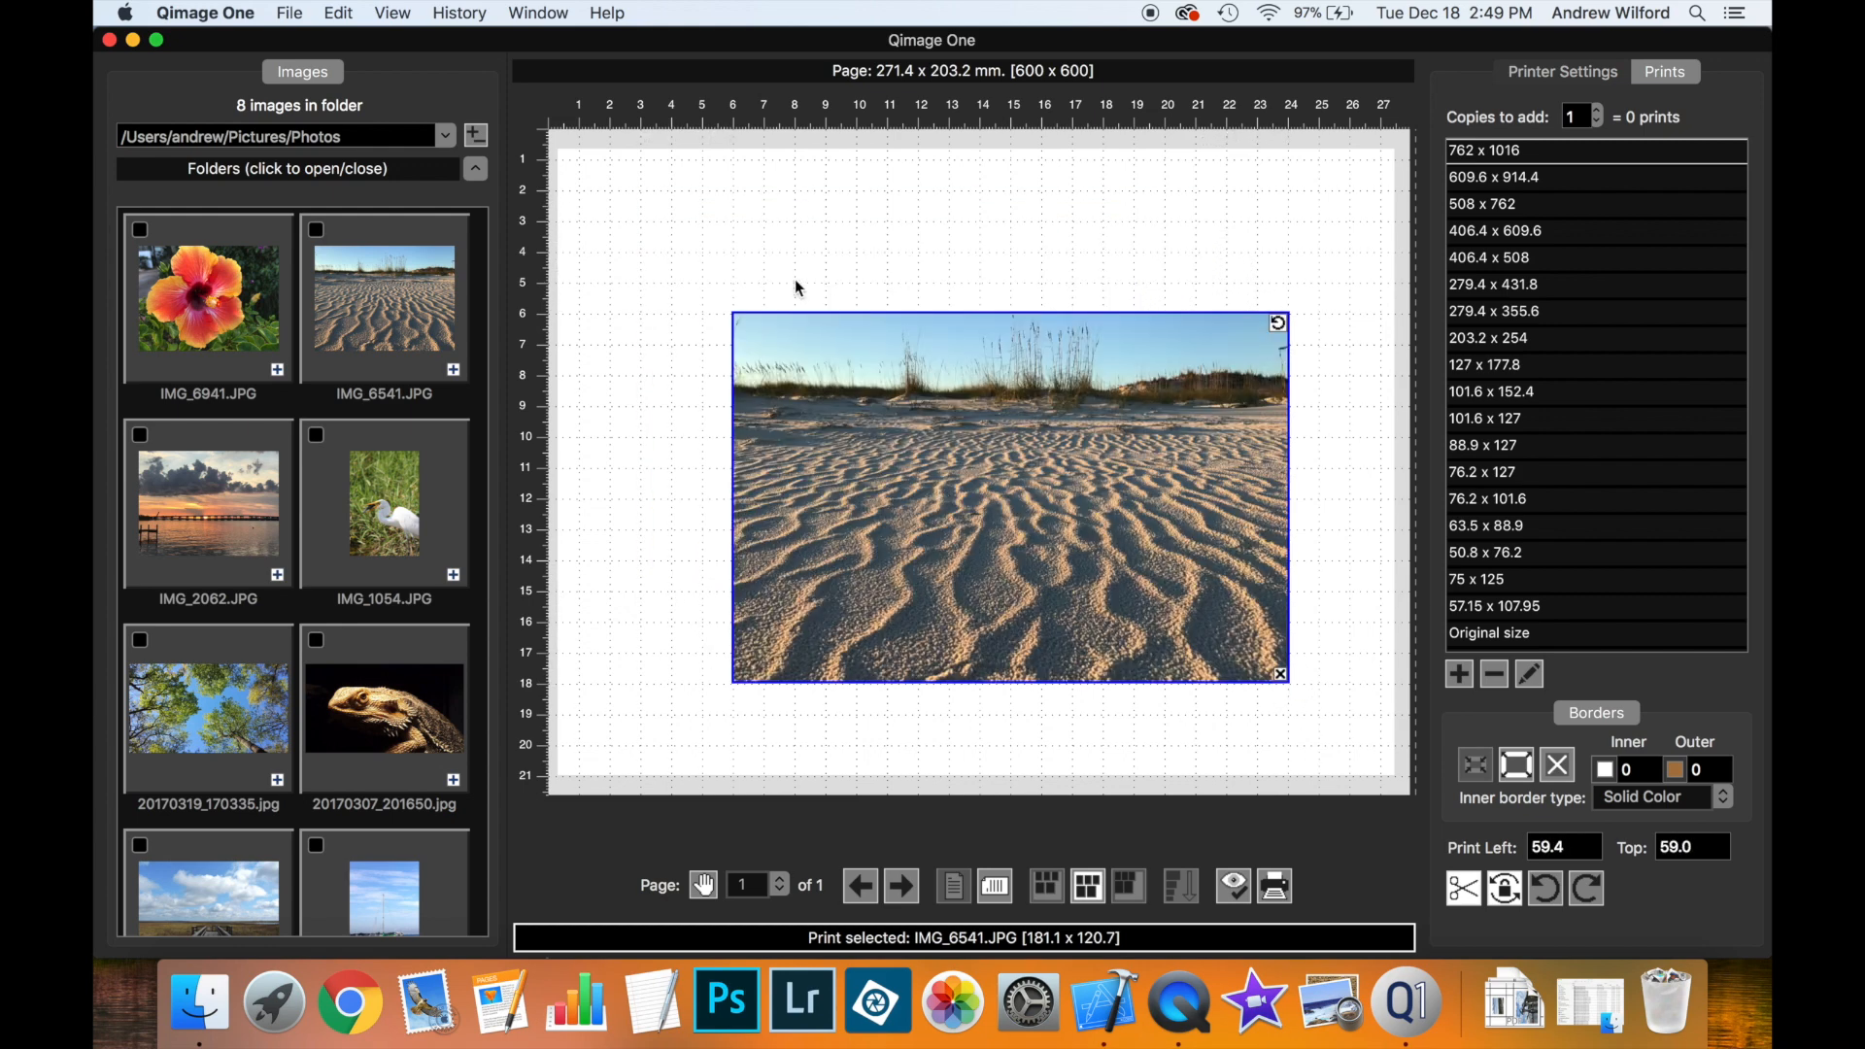
Switch the units to Imperial (inches) and move the print to about 2.43 in left and 1.98 in top
left_click(338, 12)
mouse_move(352, 78)
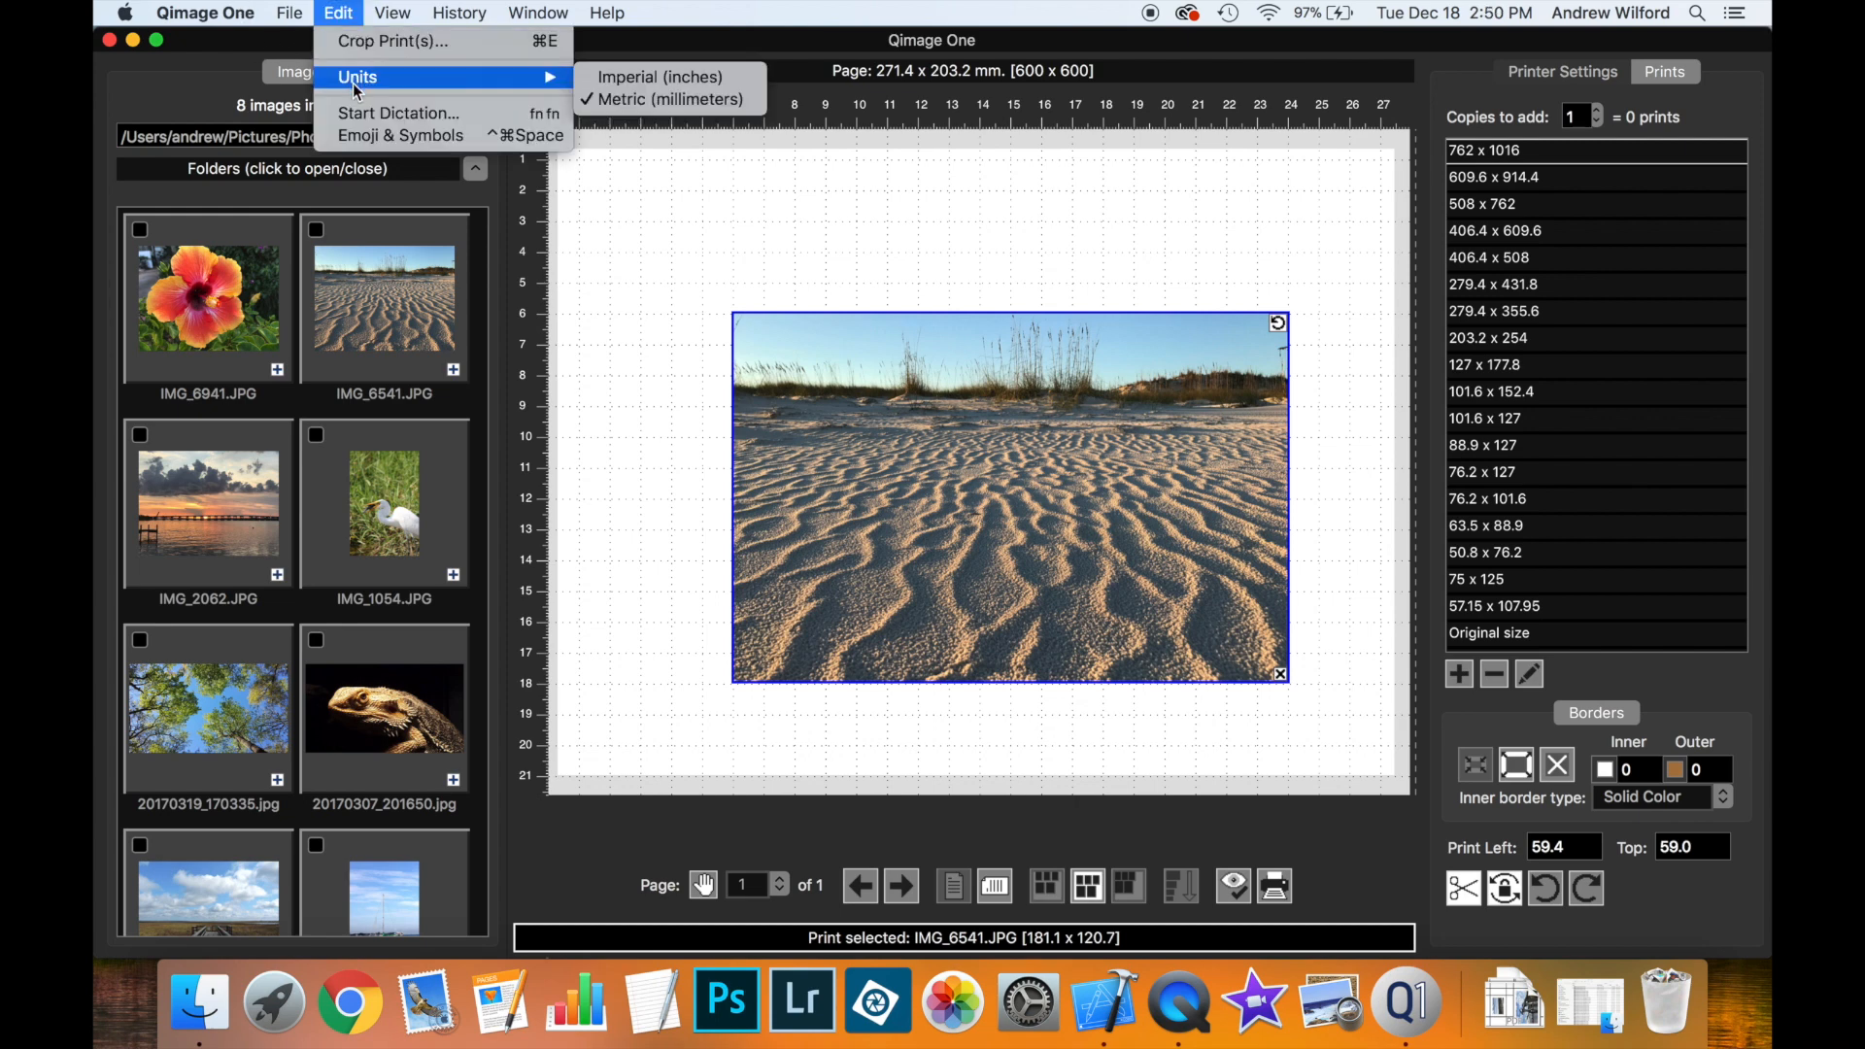
left_click(624, 82)
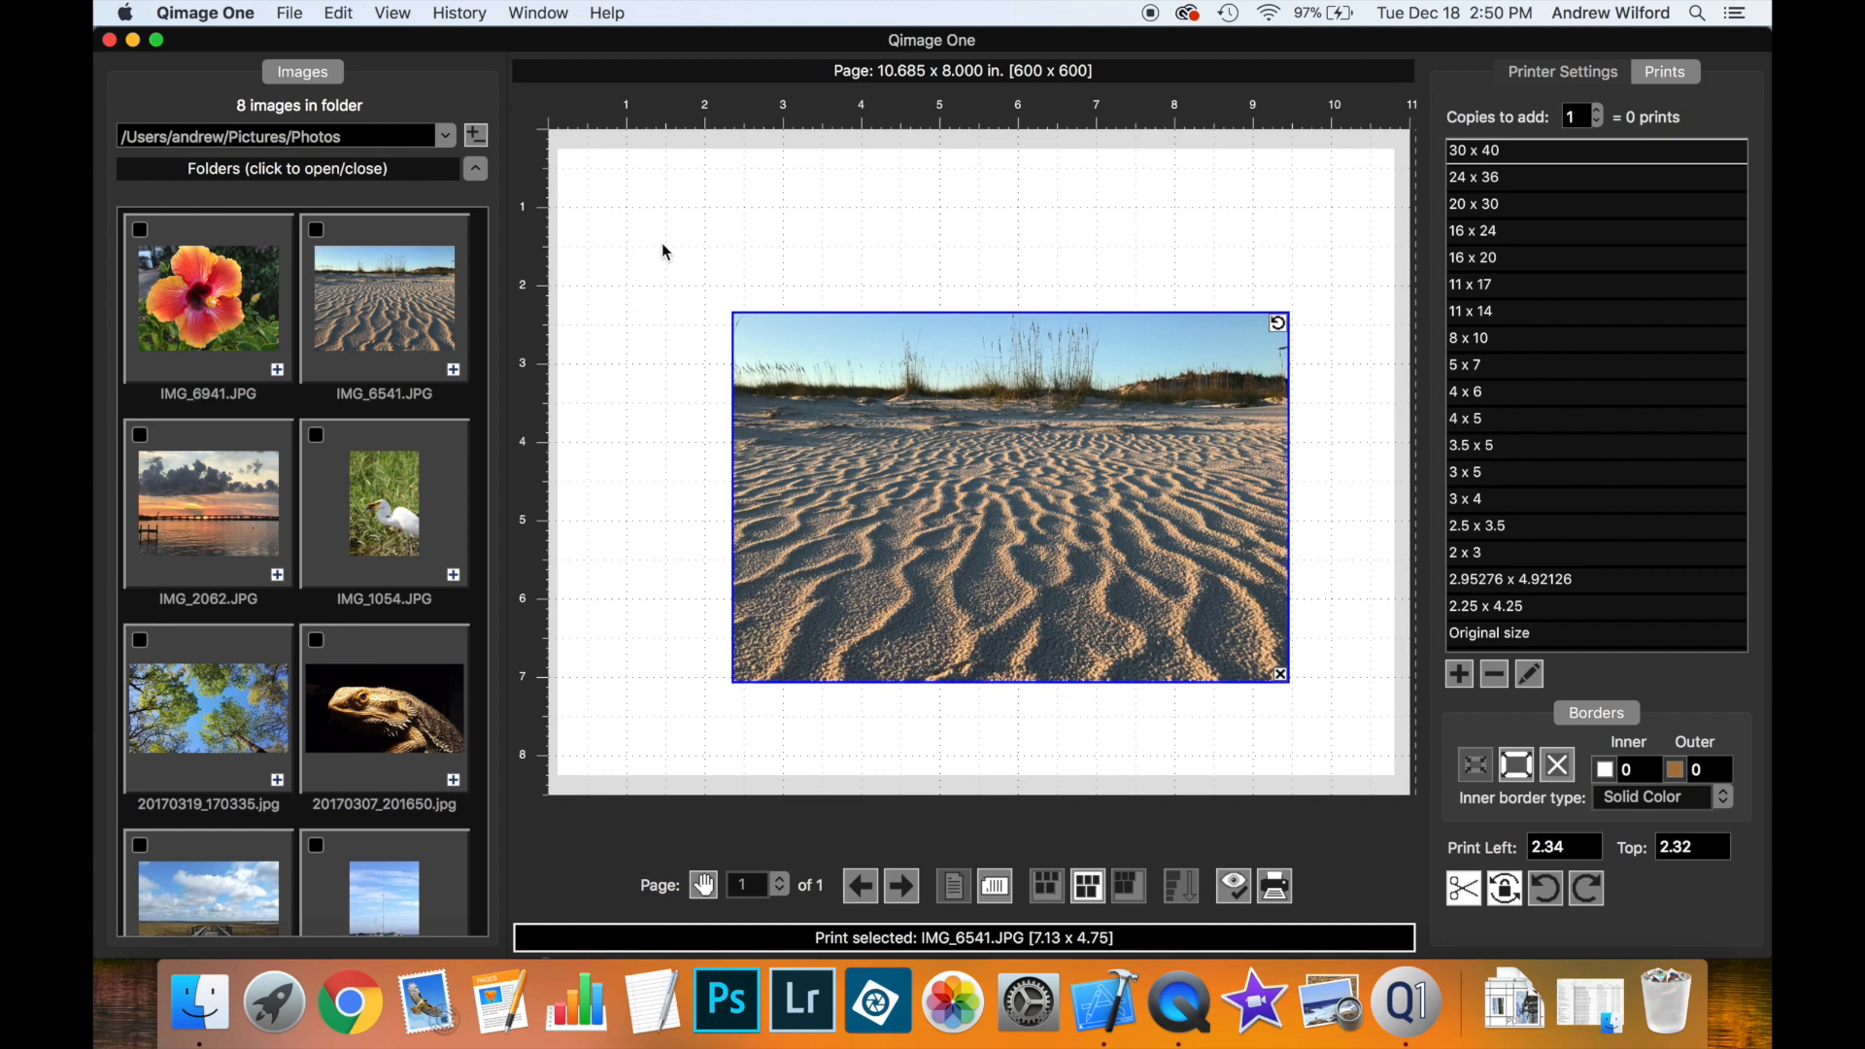
left_click_drag(835, 406, 780, 445)
left_click_drag(1130, 412, 1196, 351)
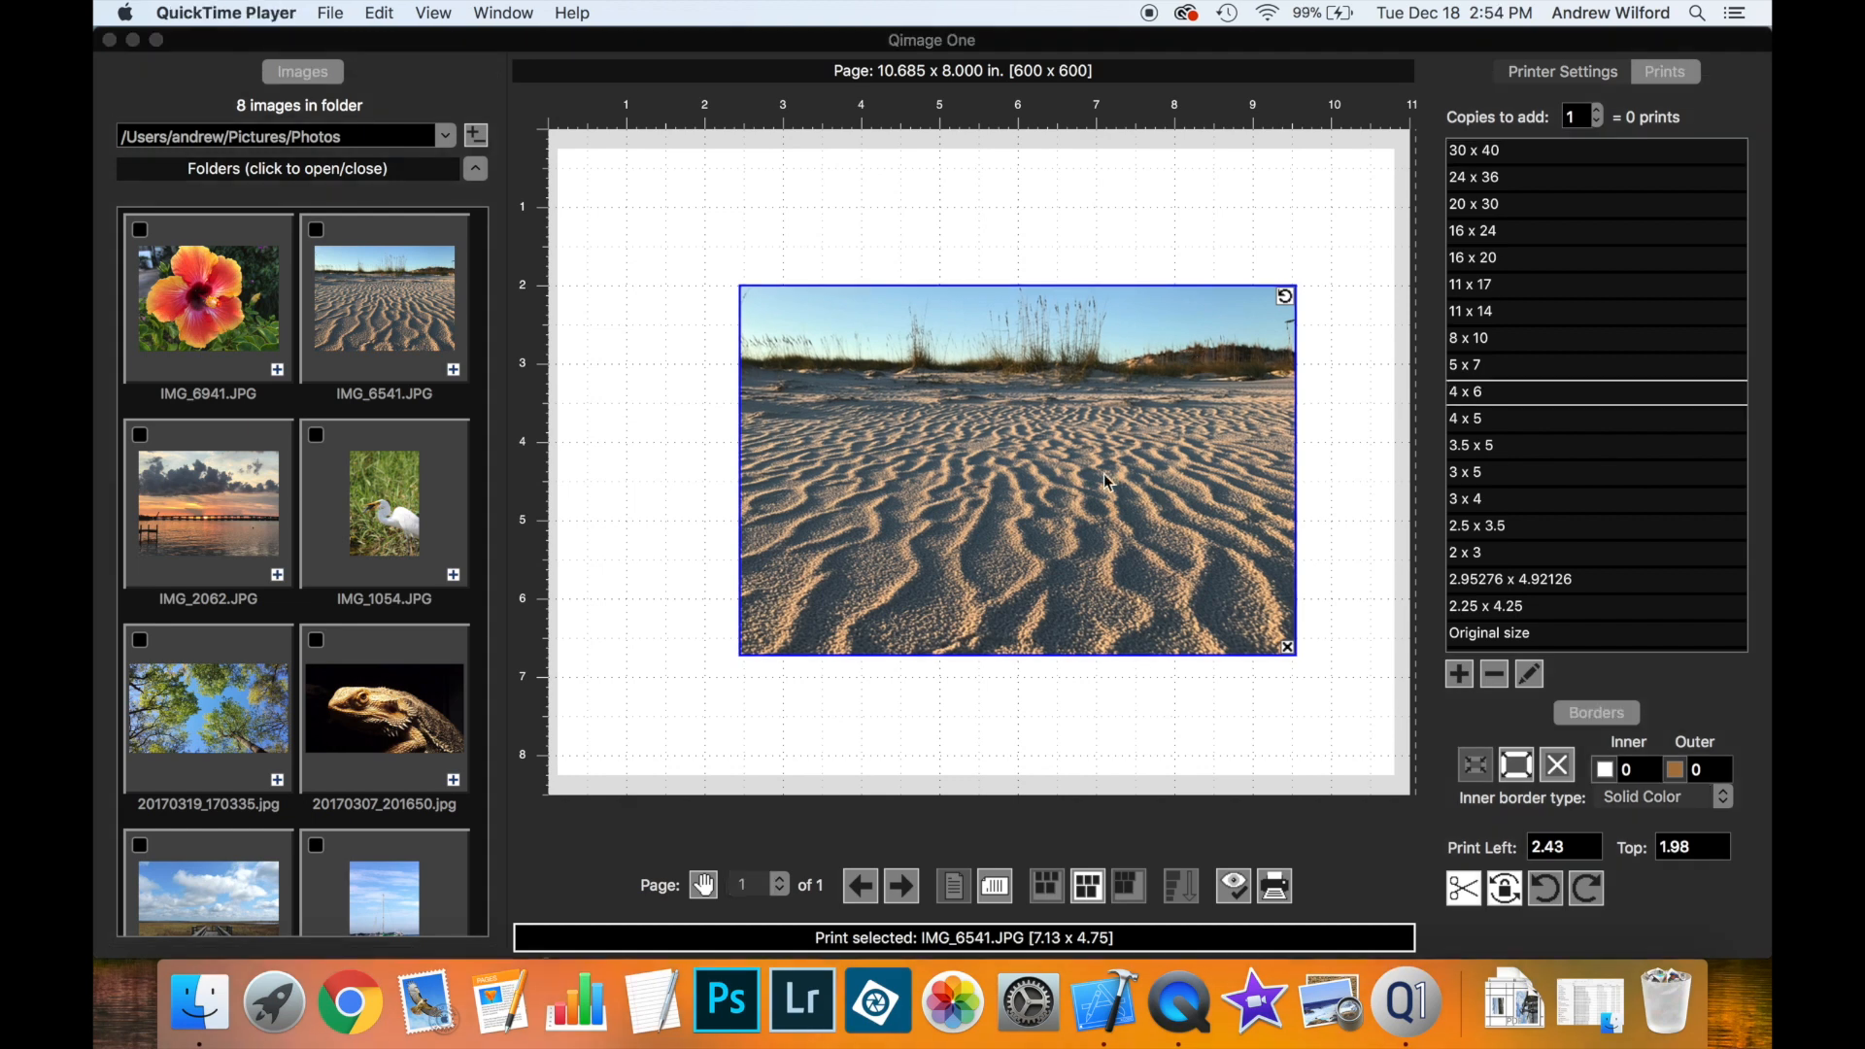
Position the print at exactly 2.50 in left and 2.00 in top, and apply the 2.25 x 4.25 print size
left_click(1578, 846)
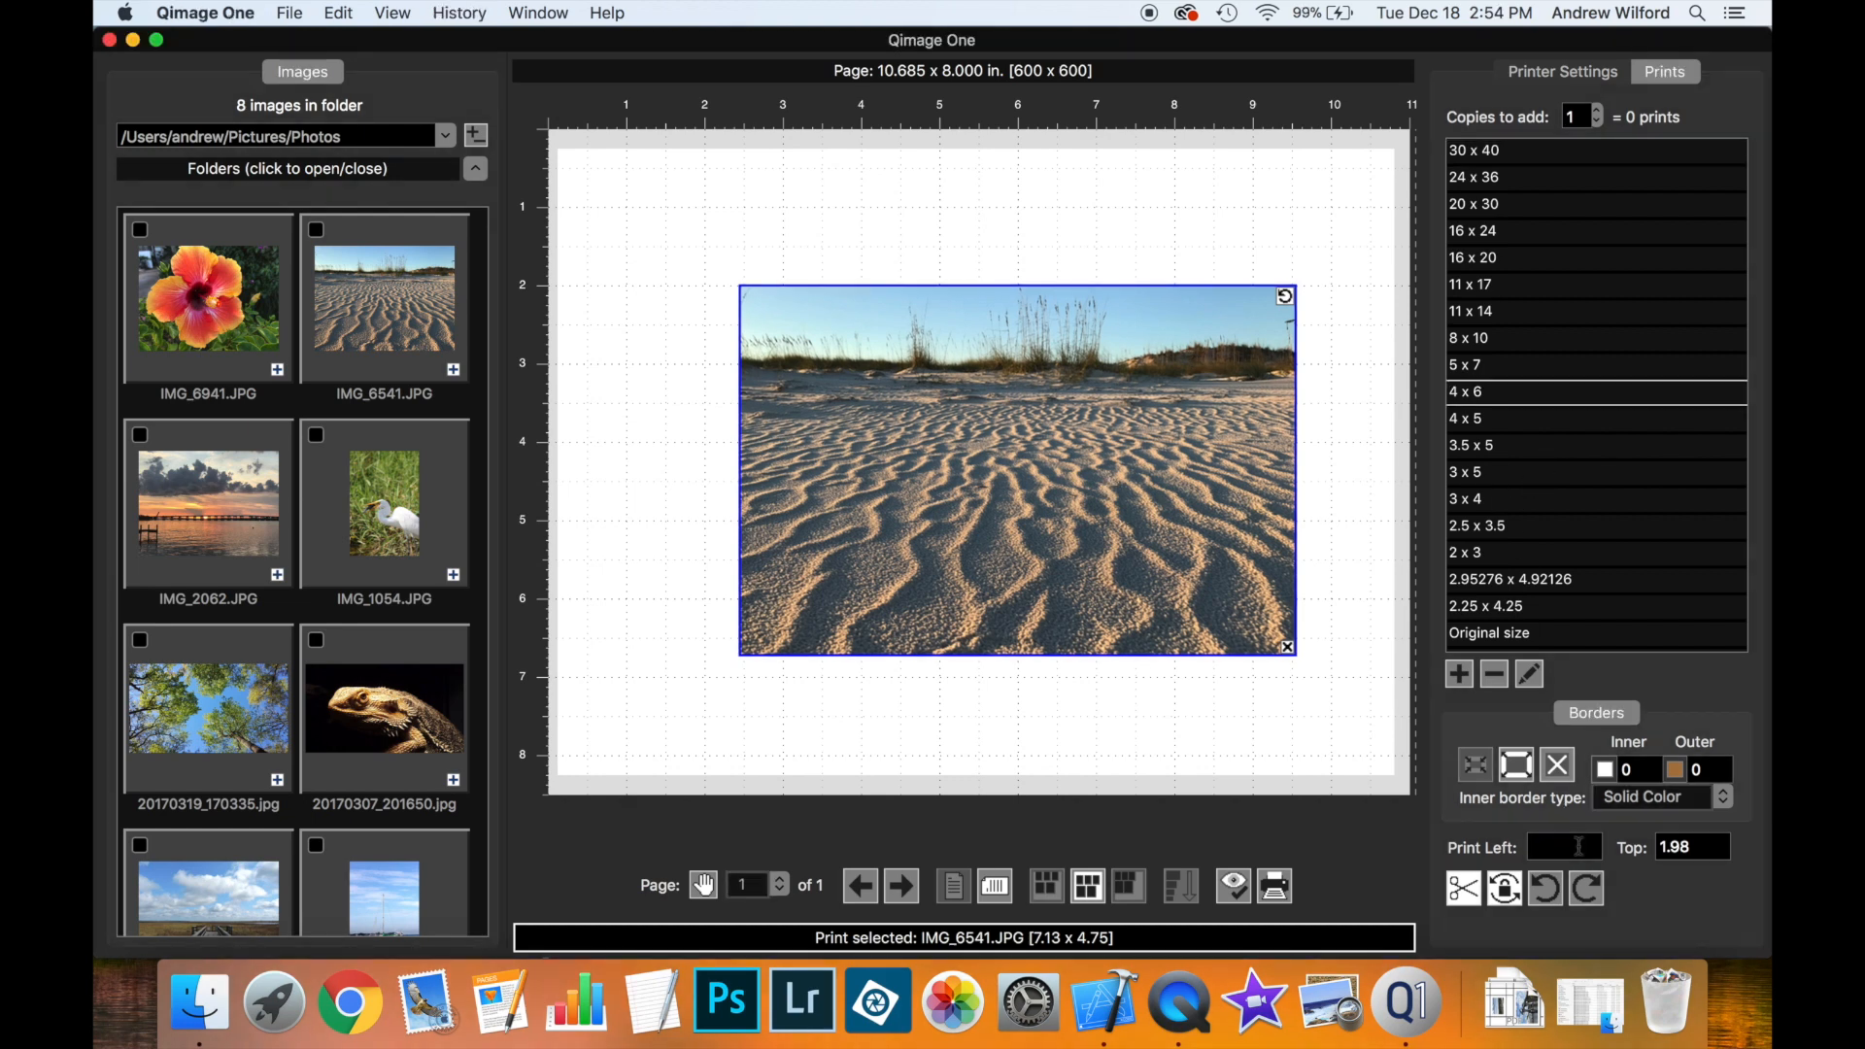
type("2.5")
key("Tab")
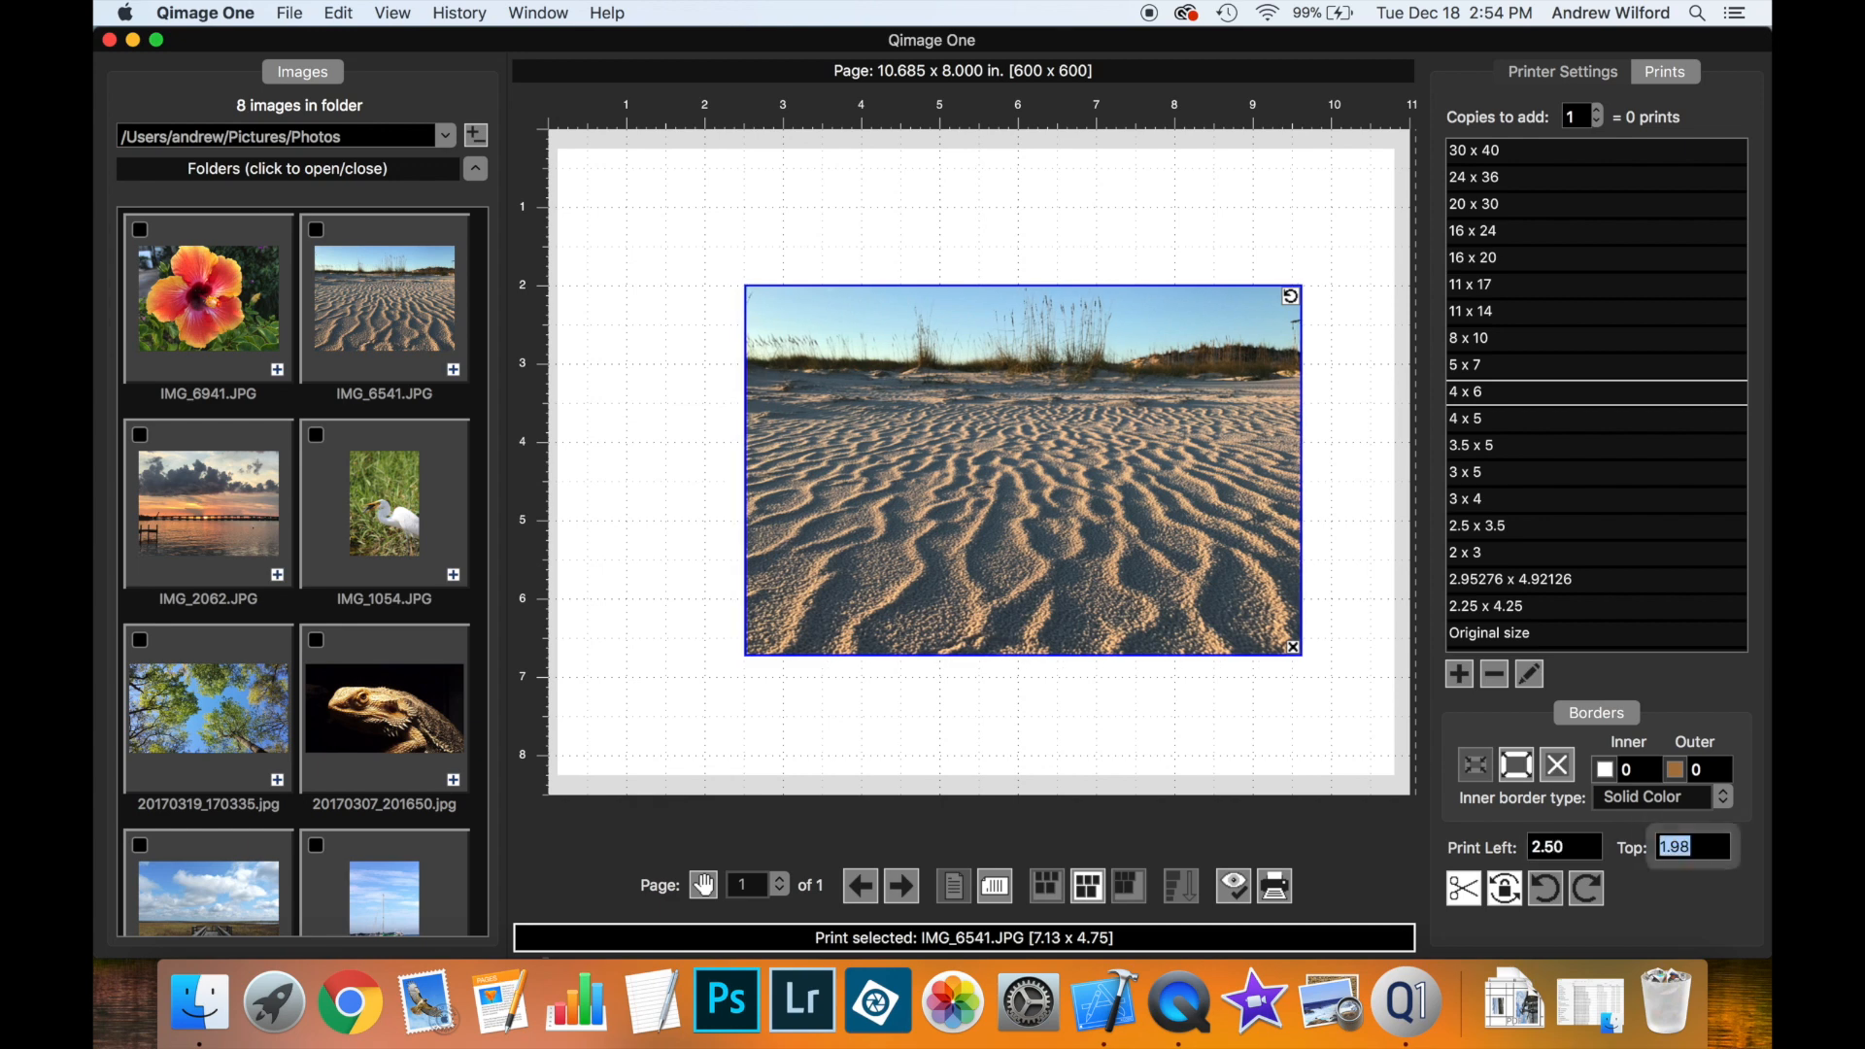
type("2")
key("Return")
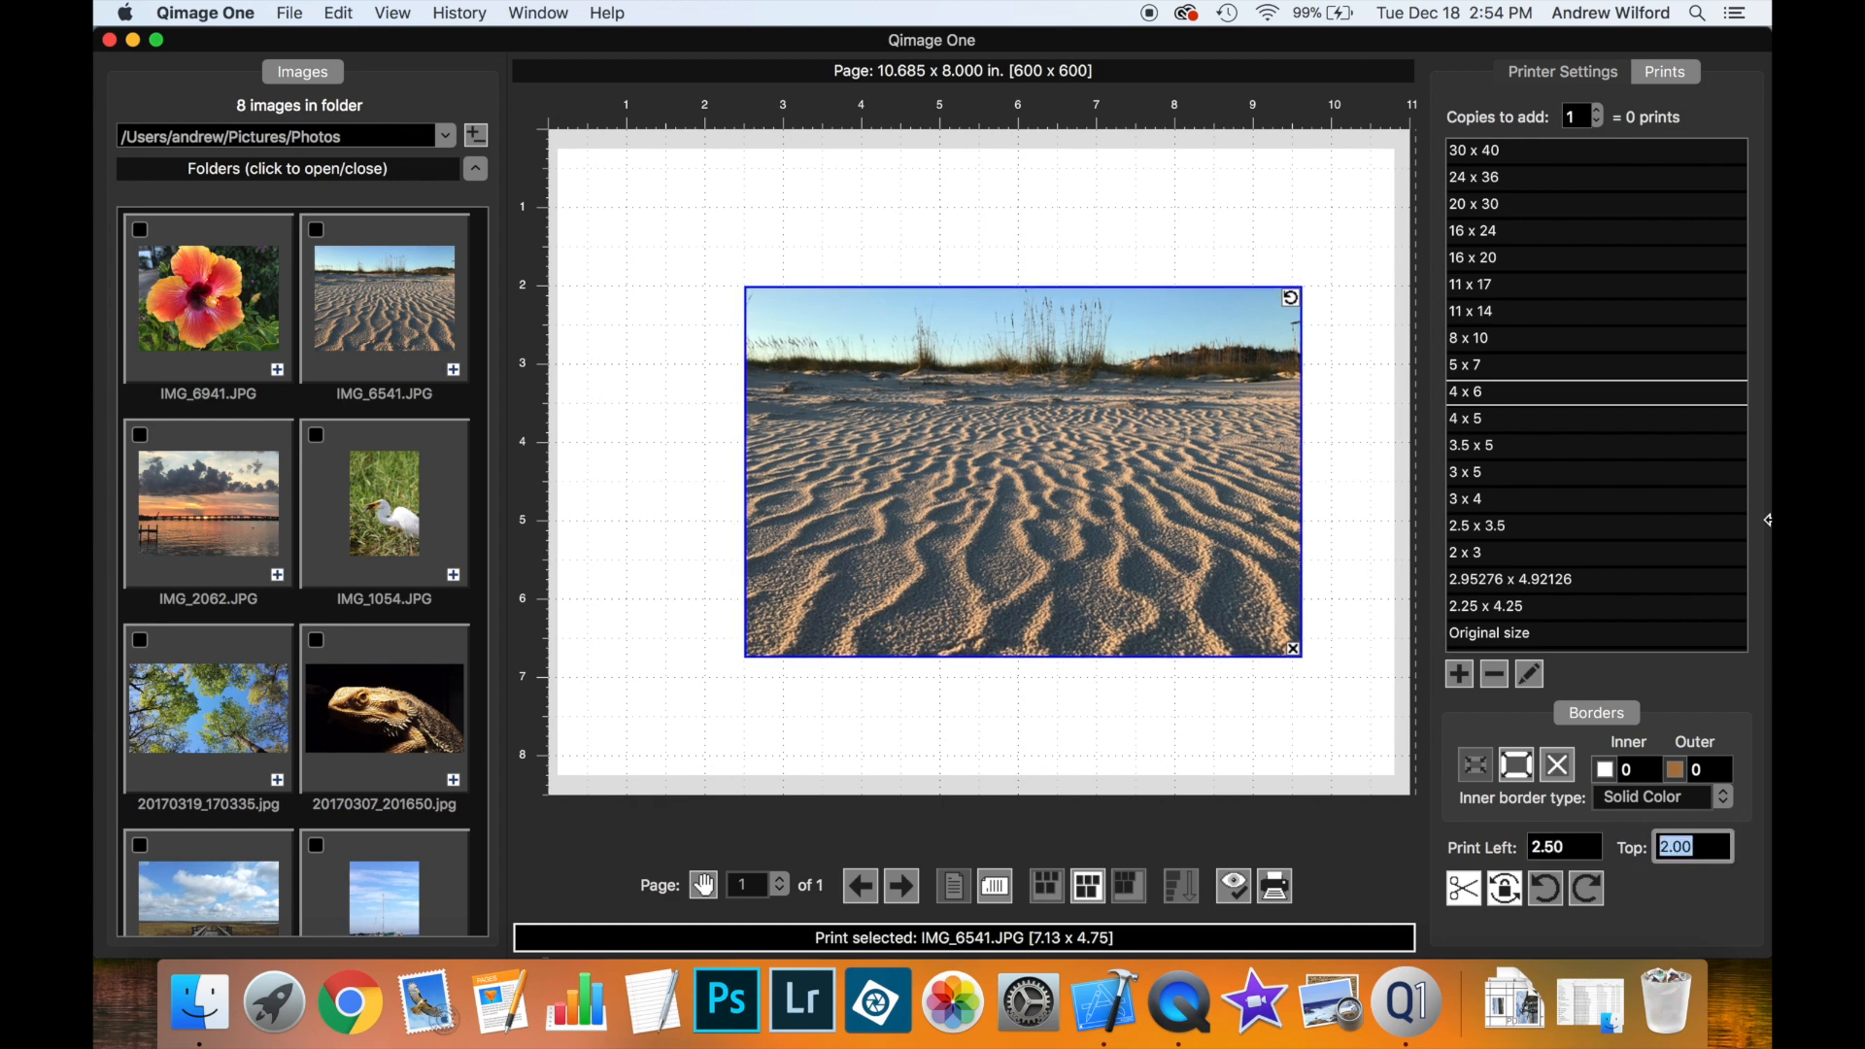
left_click(1513, 609)
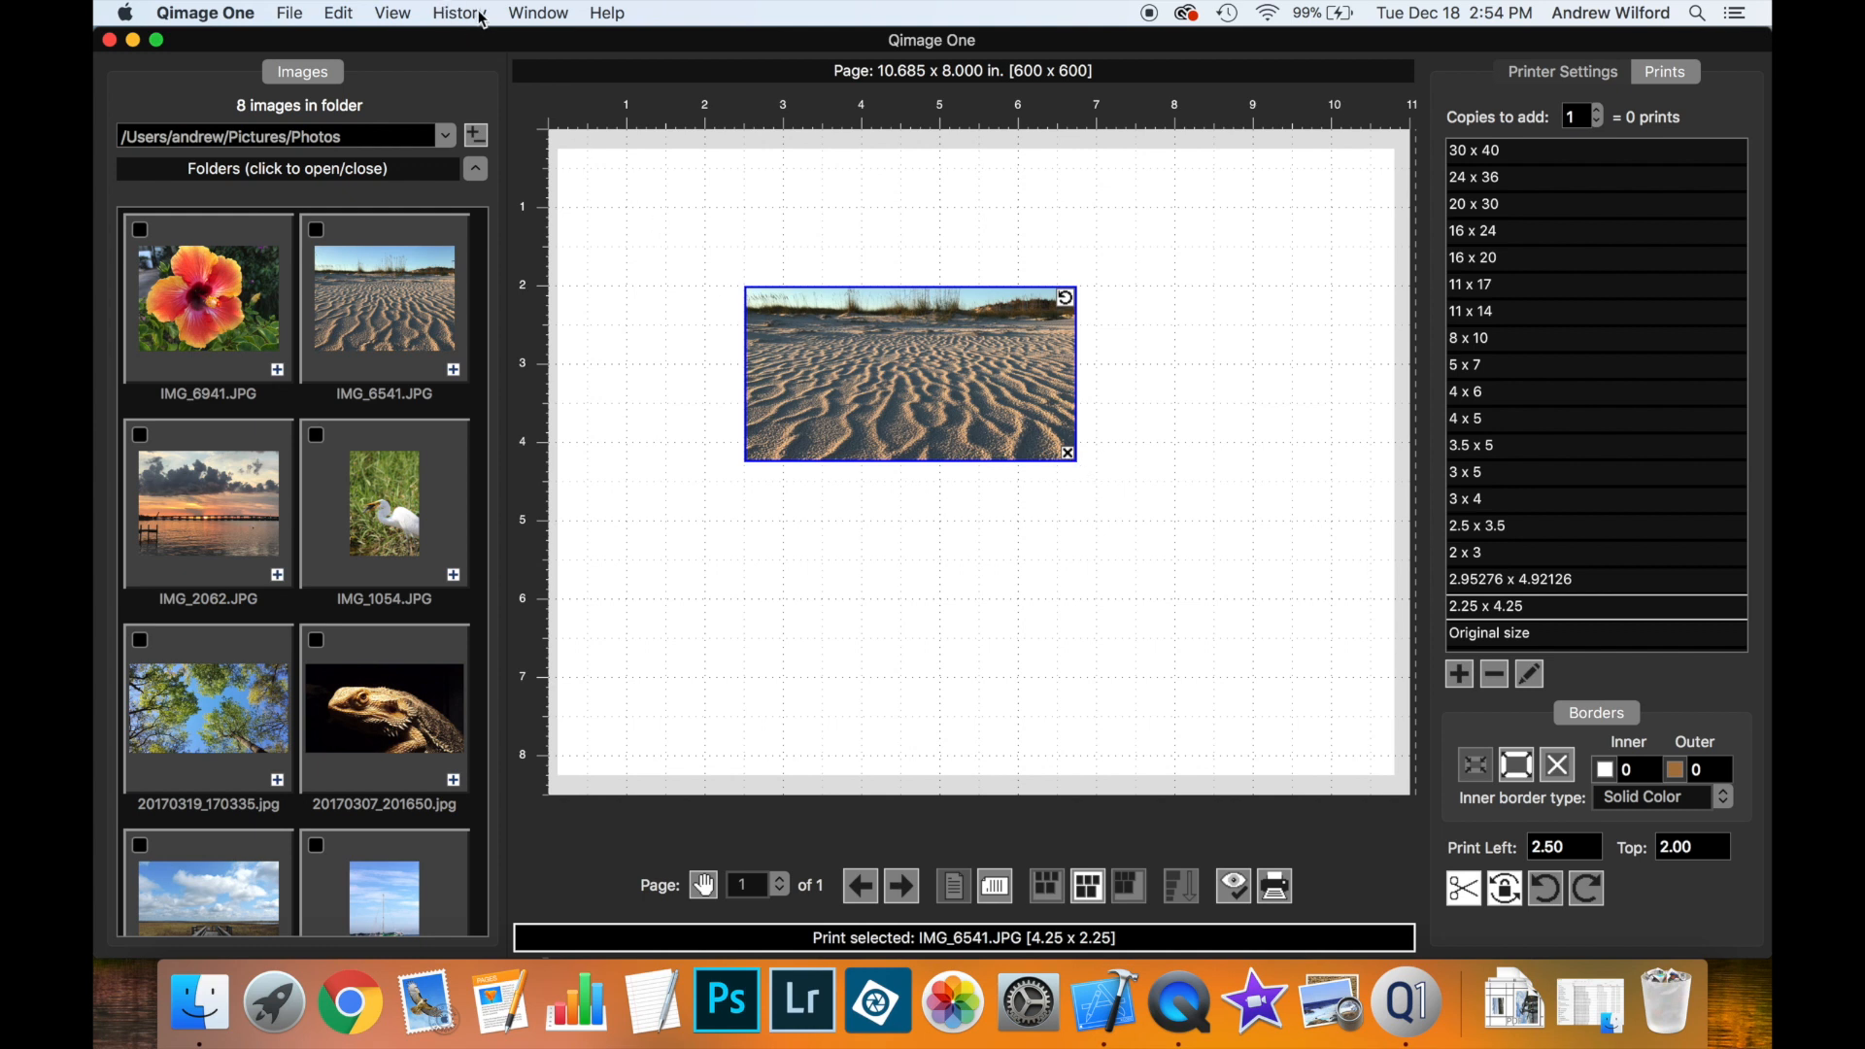
Set snapping to 1/2" and move the print to 1.50 in left and 2.50 in top
left_click(390, 16)
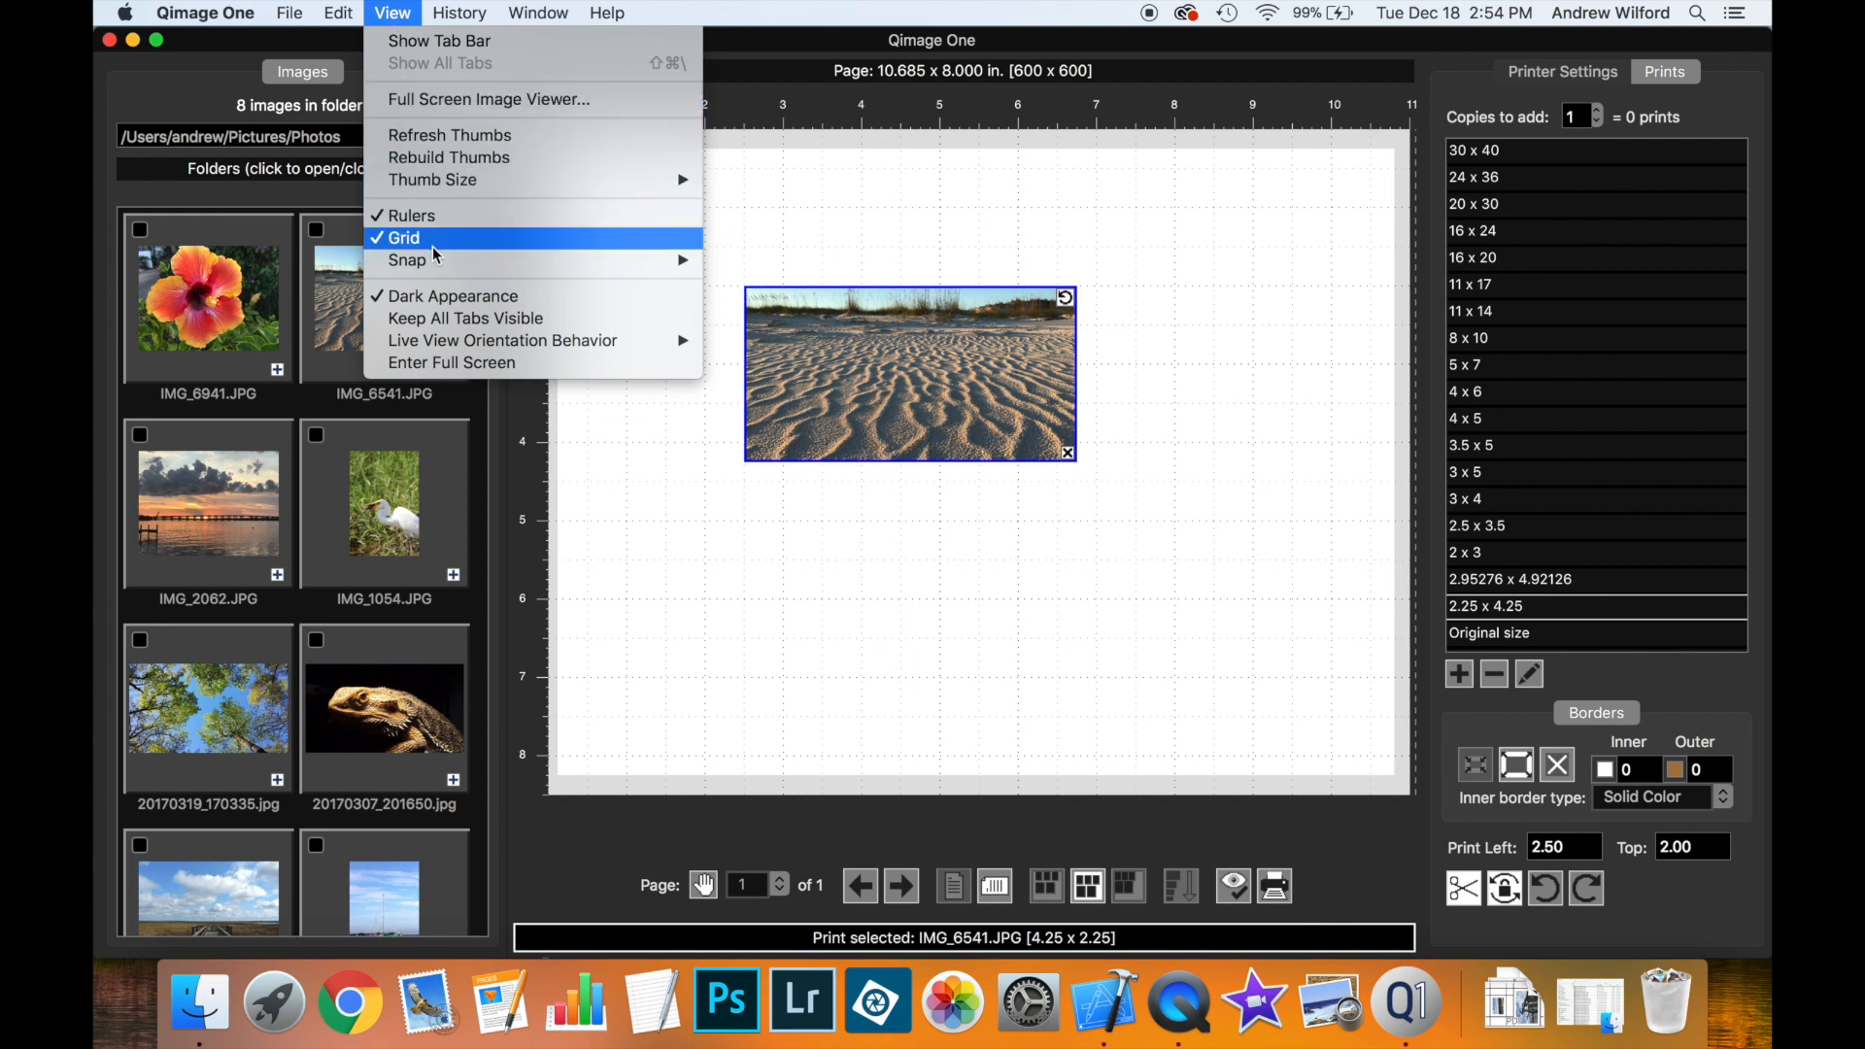
mouse_move(442, 269)
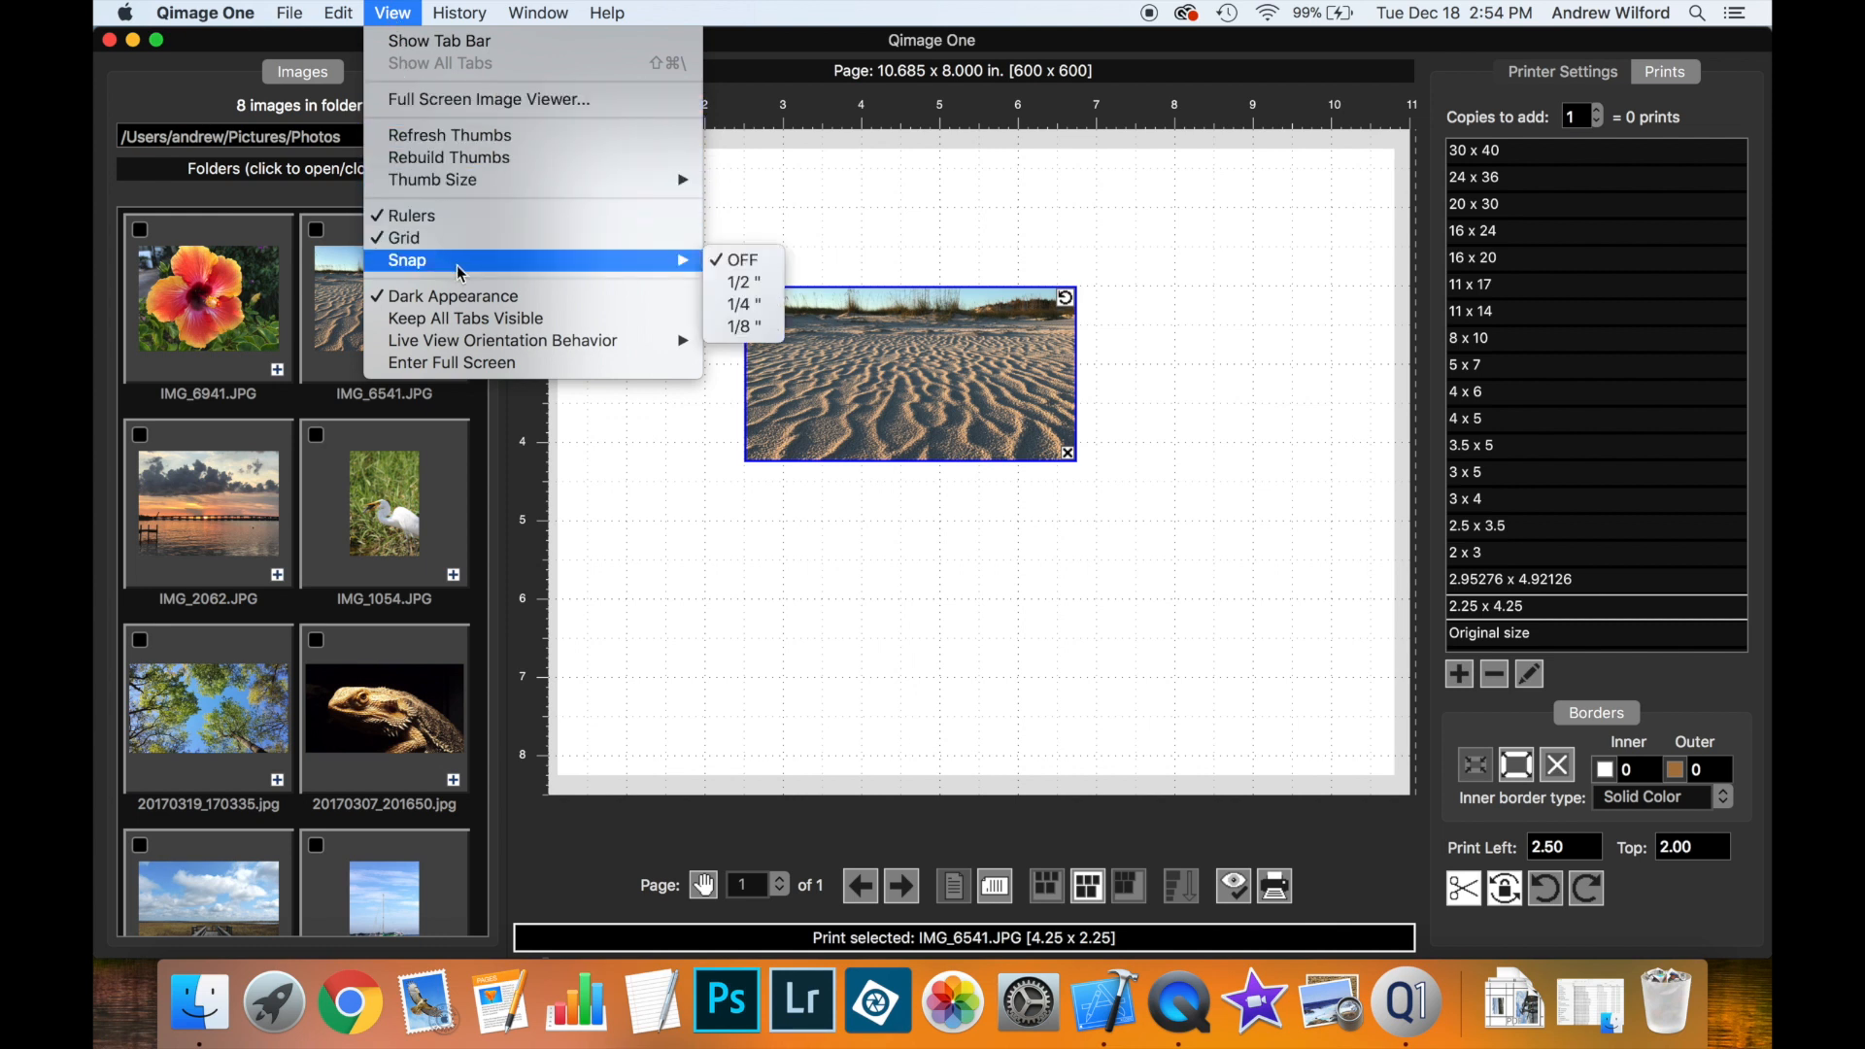
left_click(748, 283)
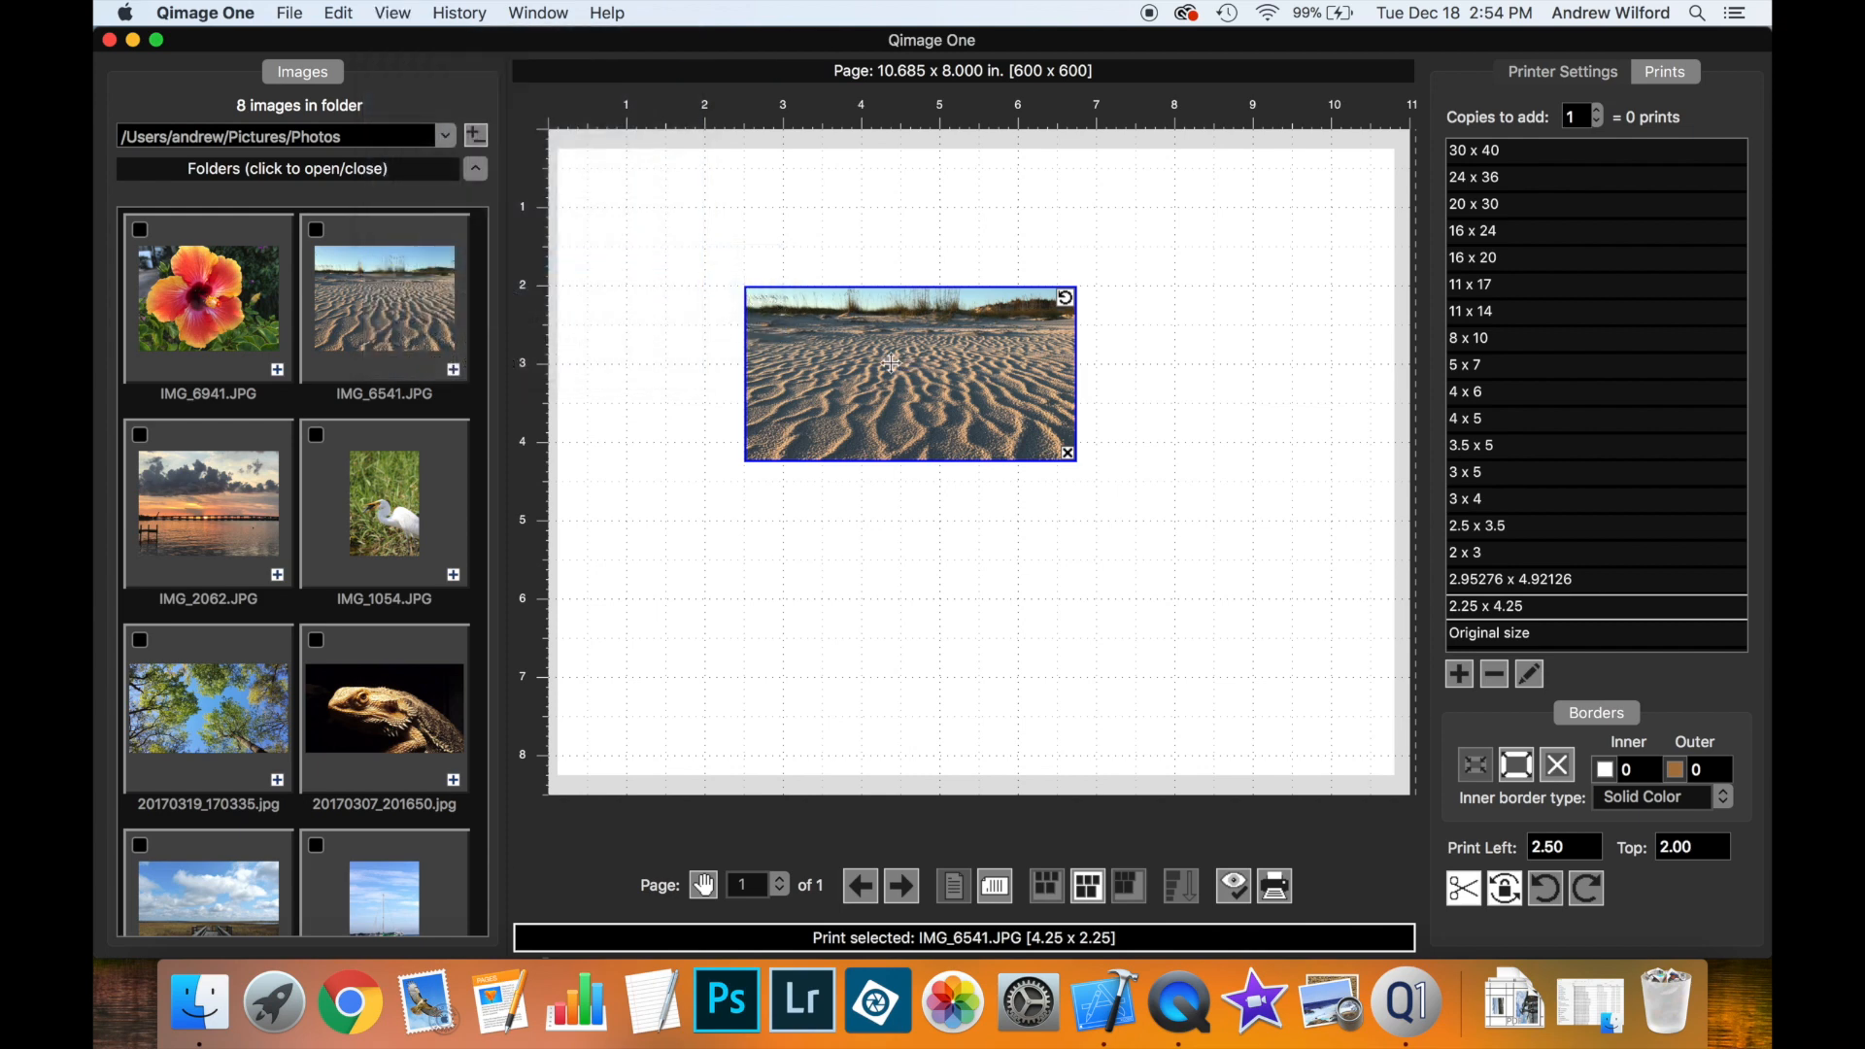
left_click_drag(892, 362, 838, 435)
Hide the grid and move the print in half-inch increments to 4.00 in left and 4.00 in top
left_click(384, 11)
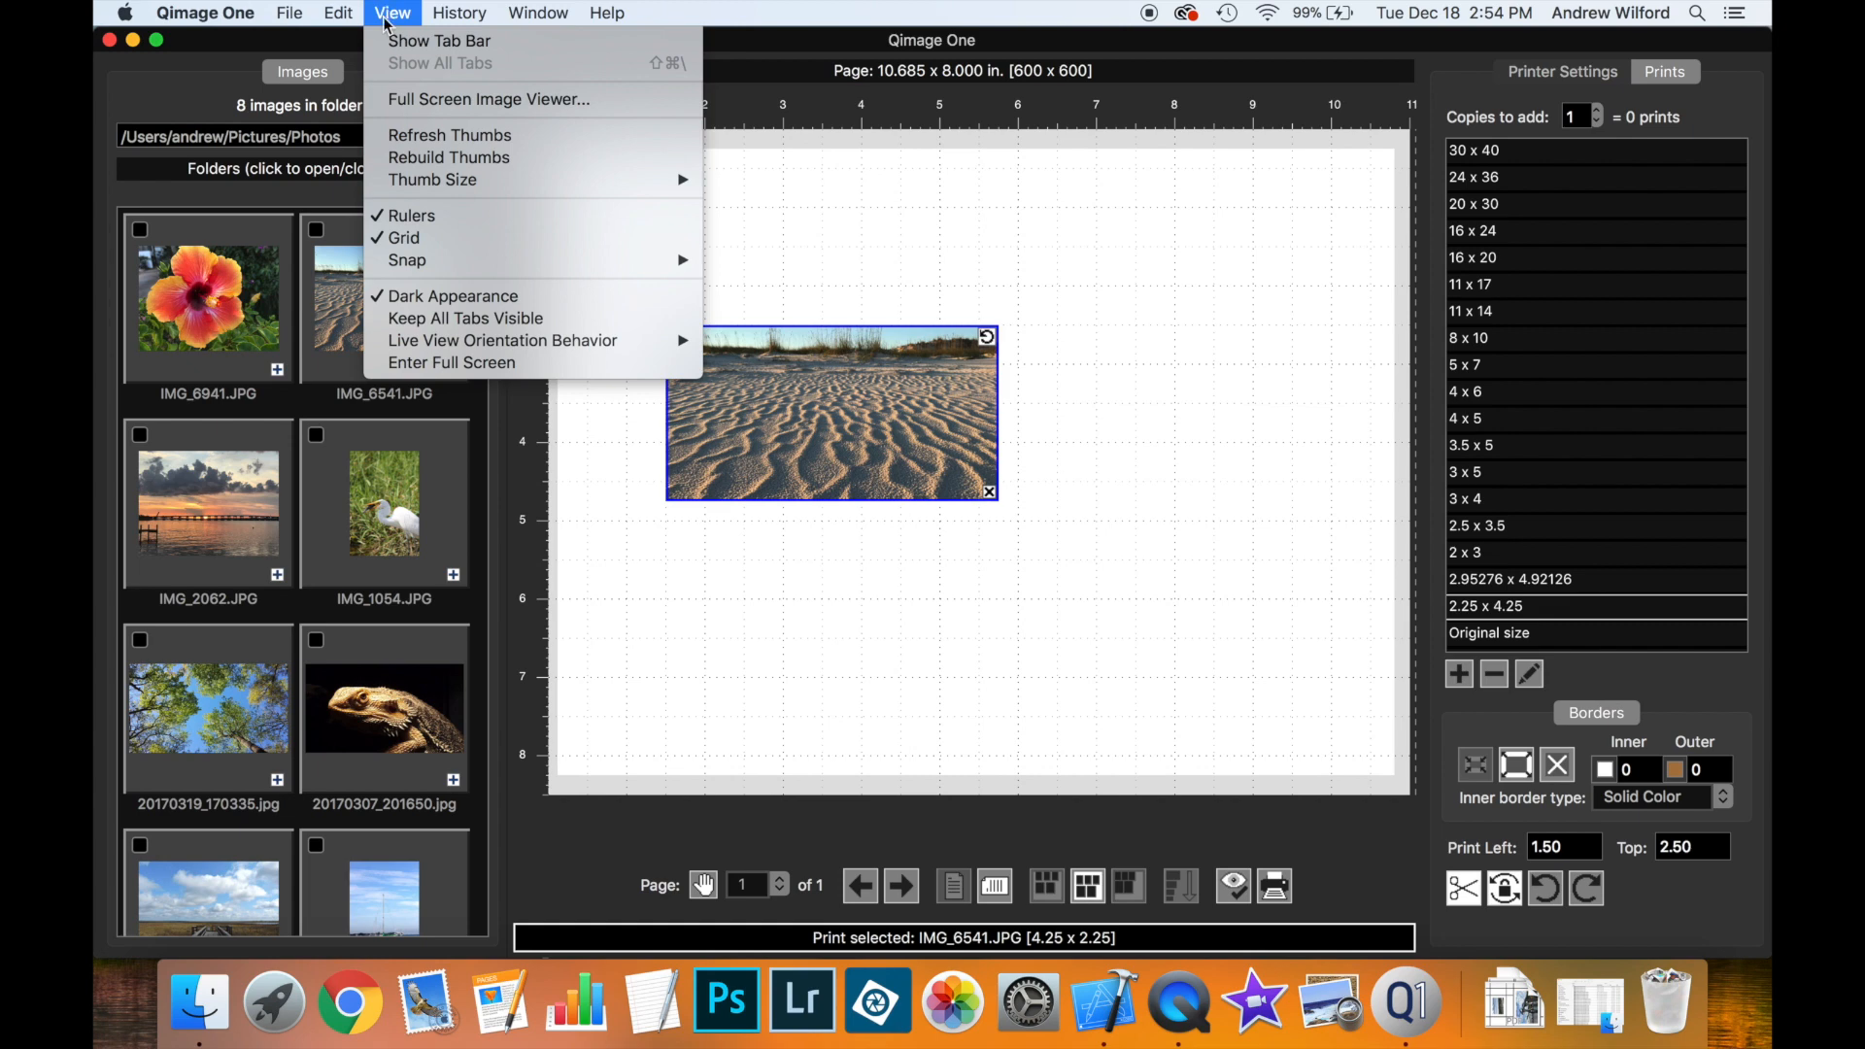
left_click(389, 239)
left_click_drag(754, 439, 808, 334)
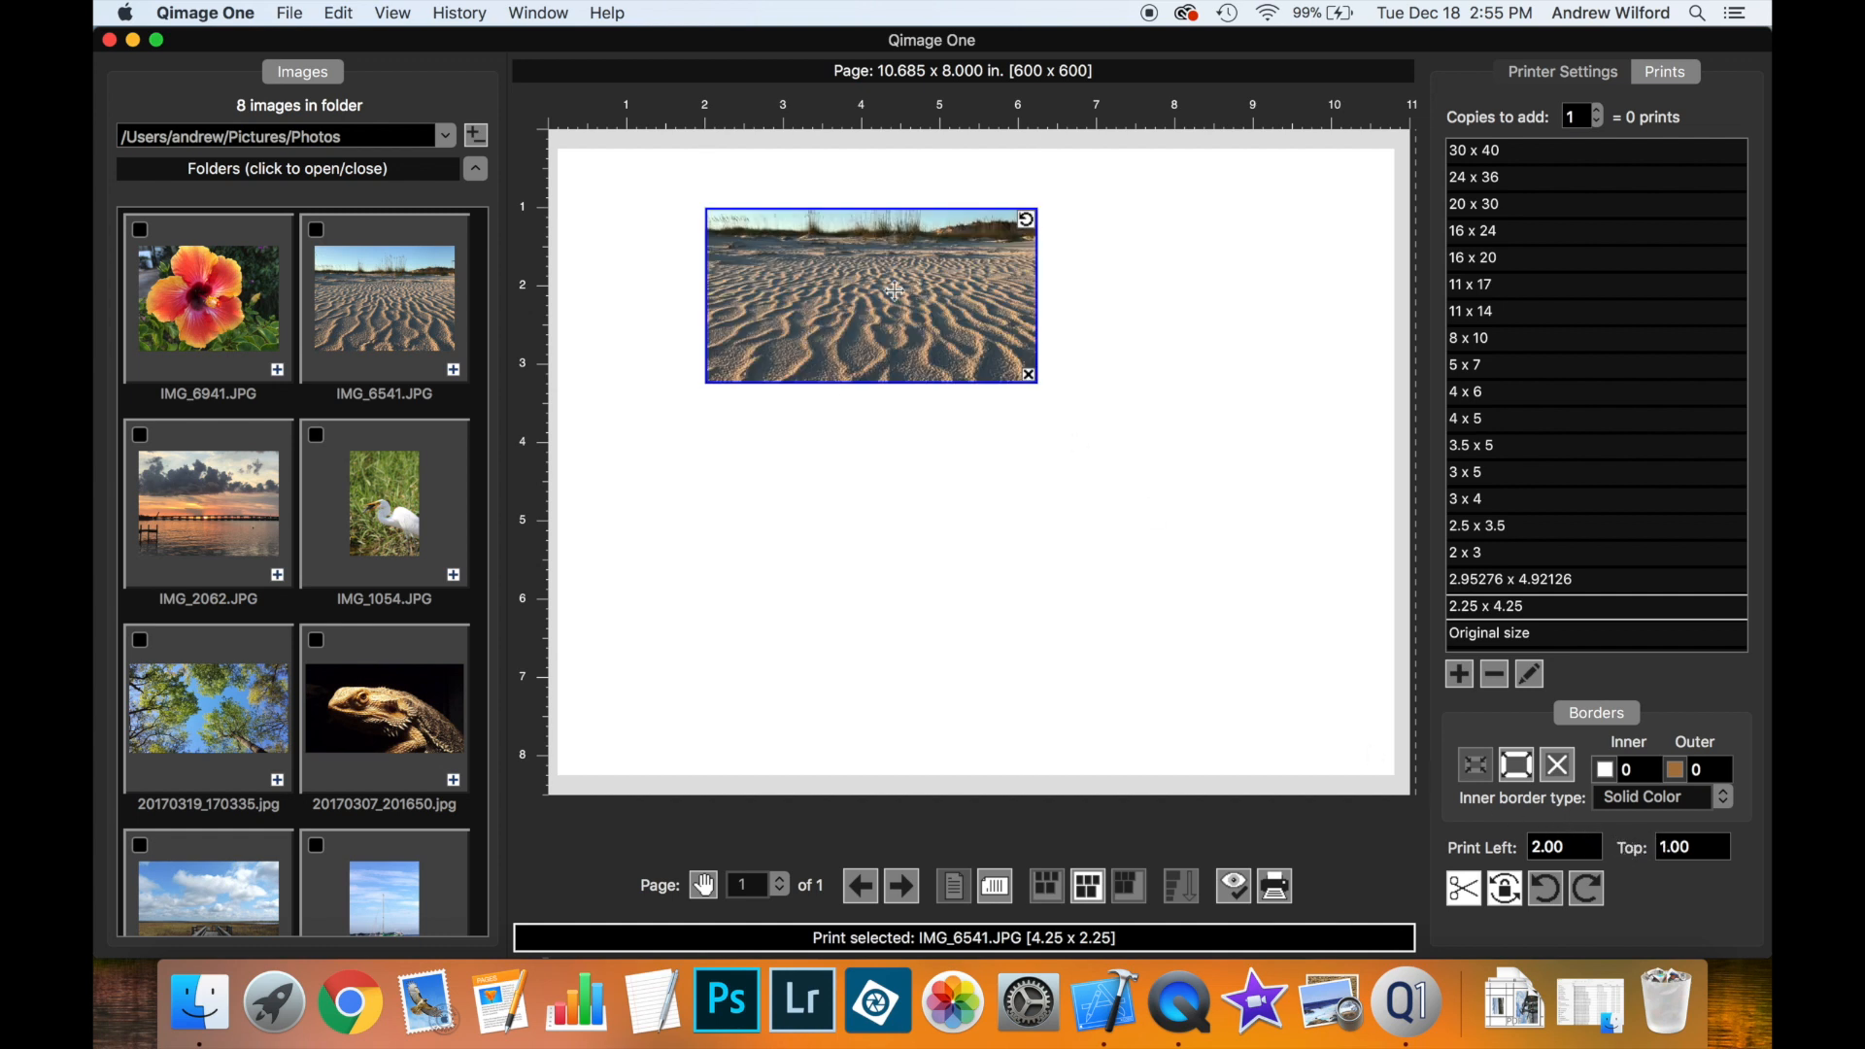
left_click_drag(841, 282, 1018, 529)
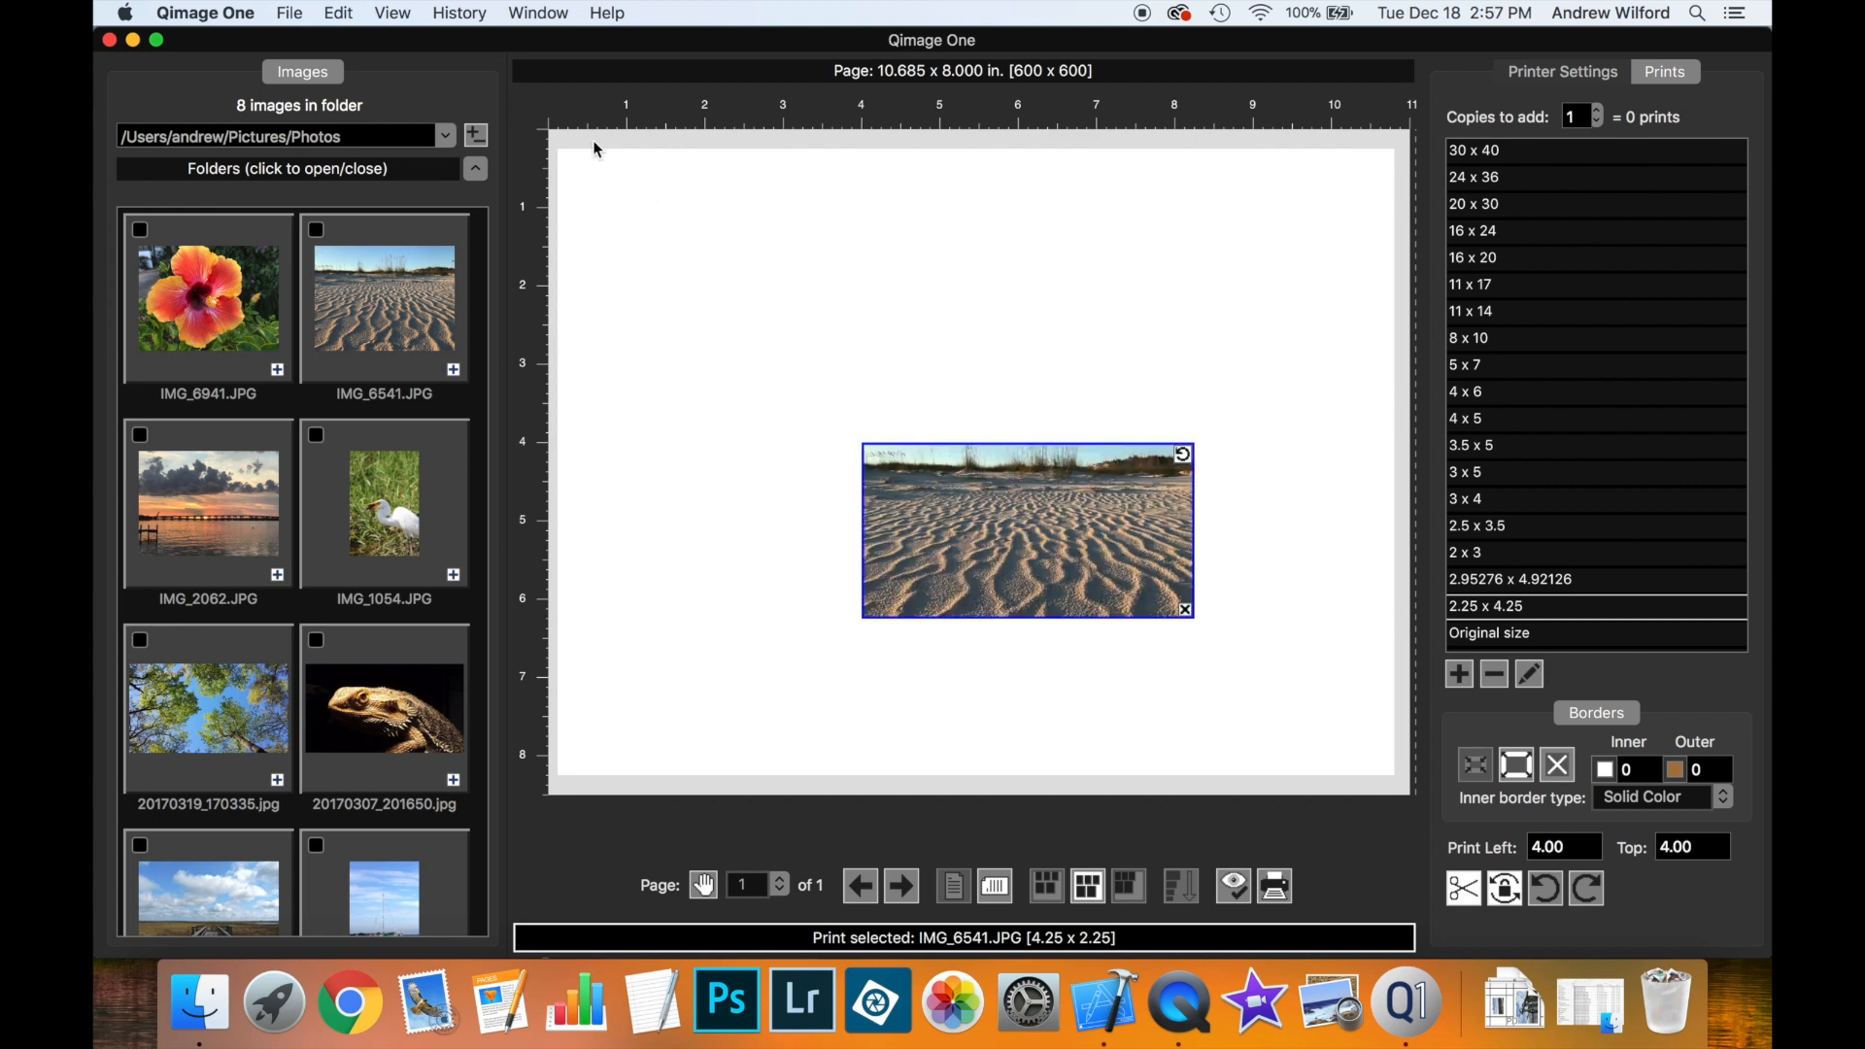
Display the grid again and move the print to 2.00 in left and 2.00 in top
left_click(400, 13)
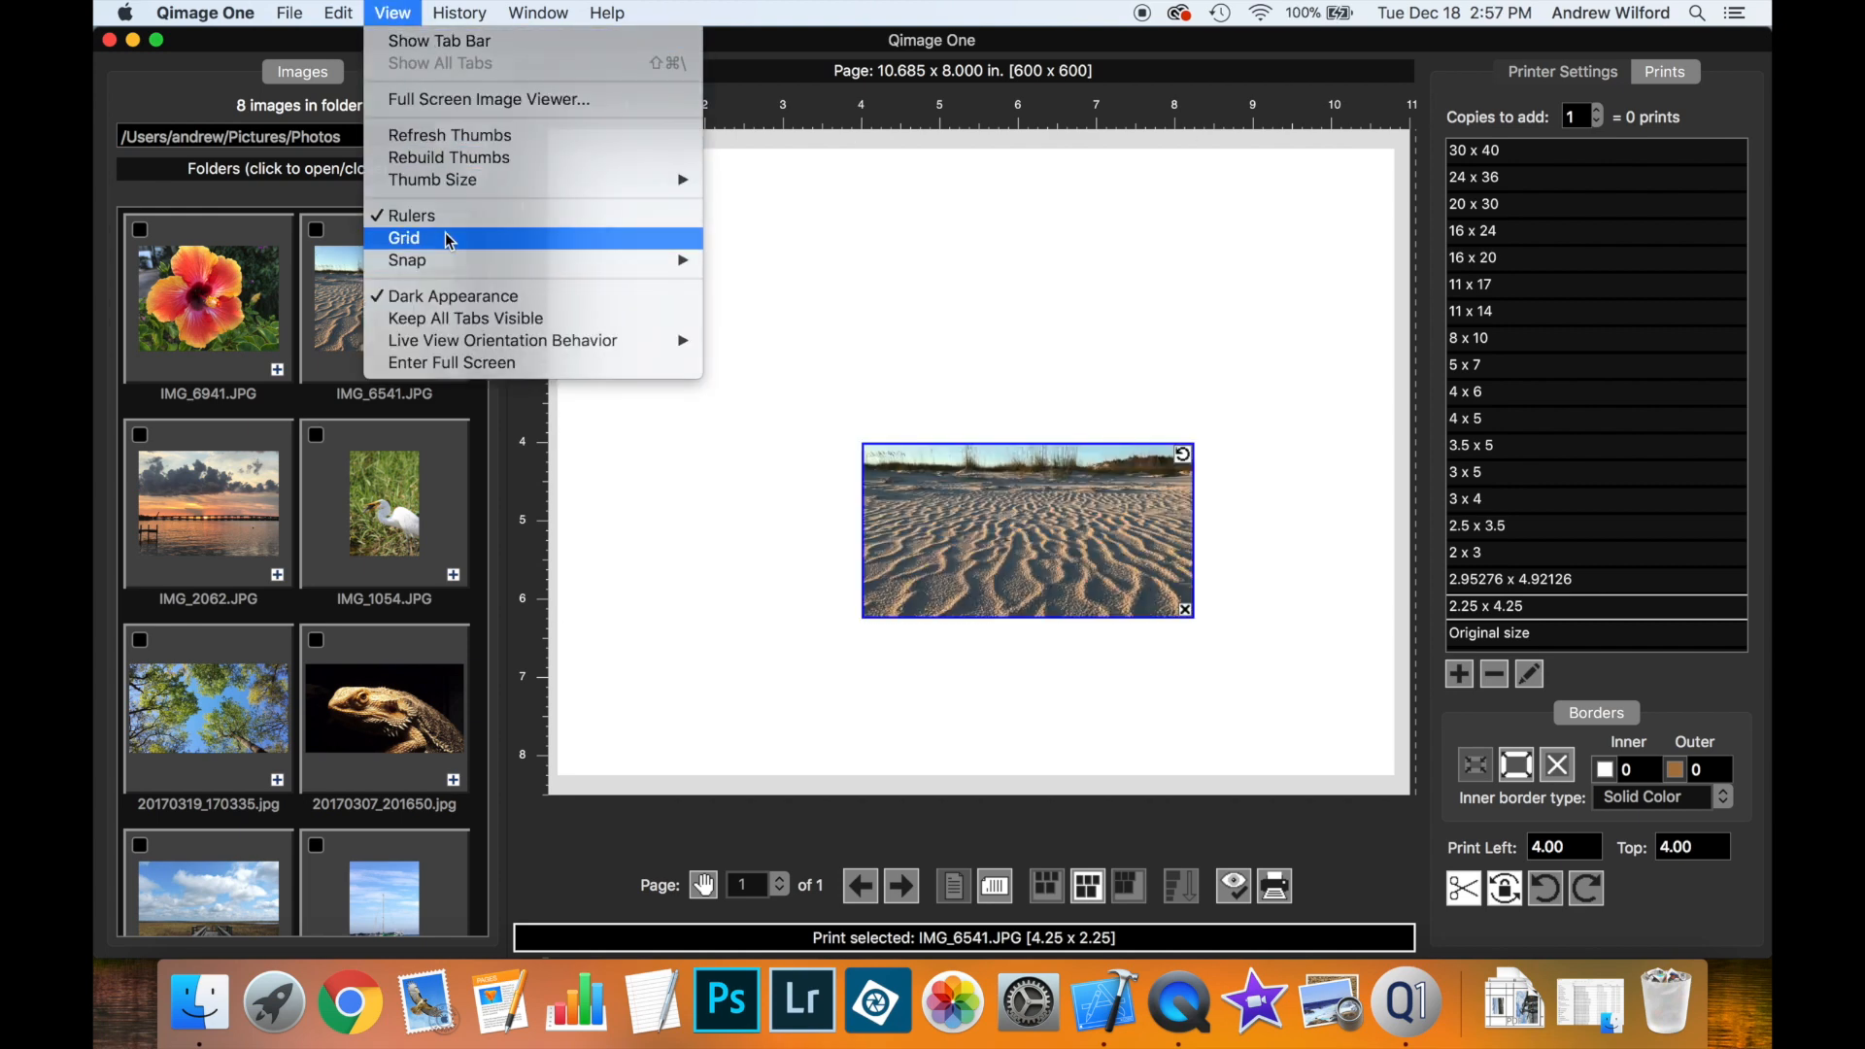
left_click(448, 238)
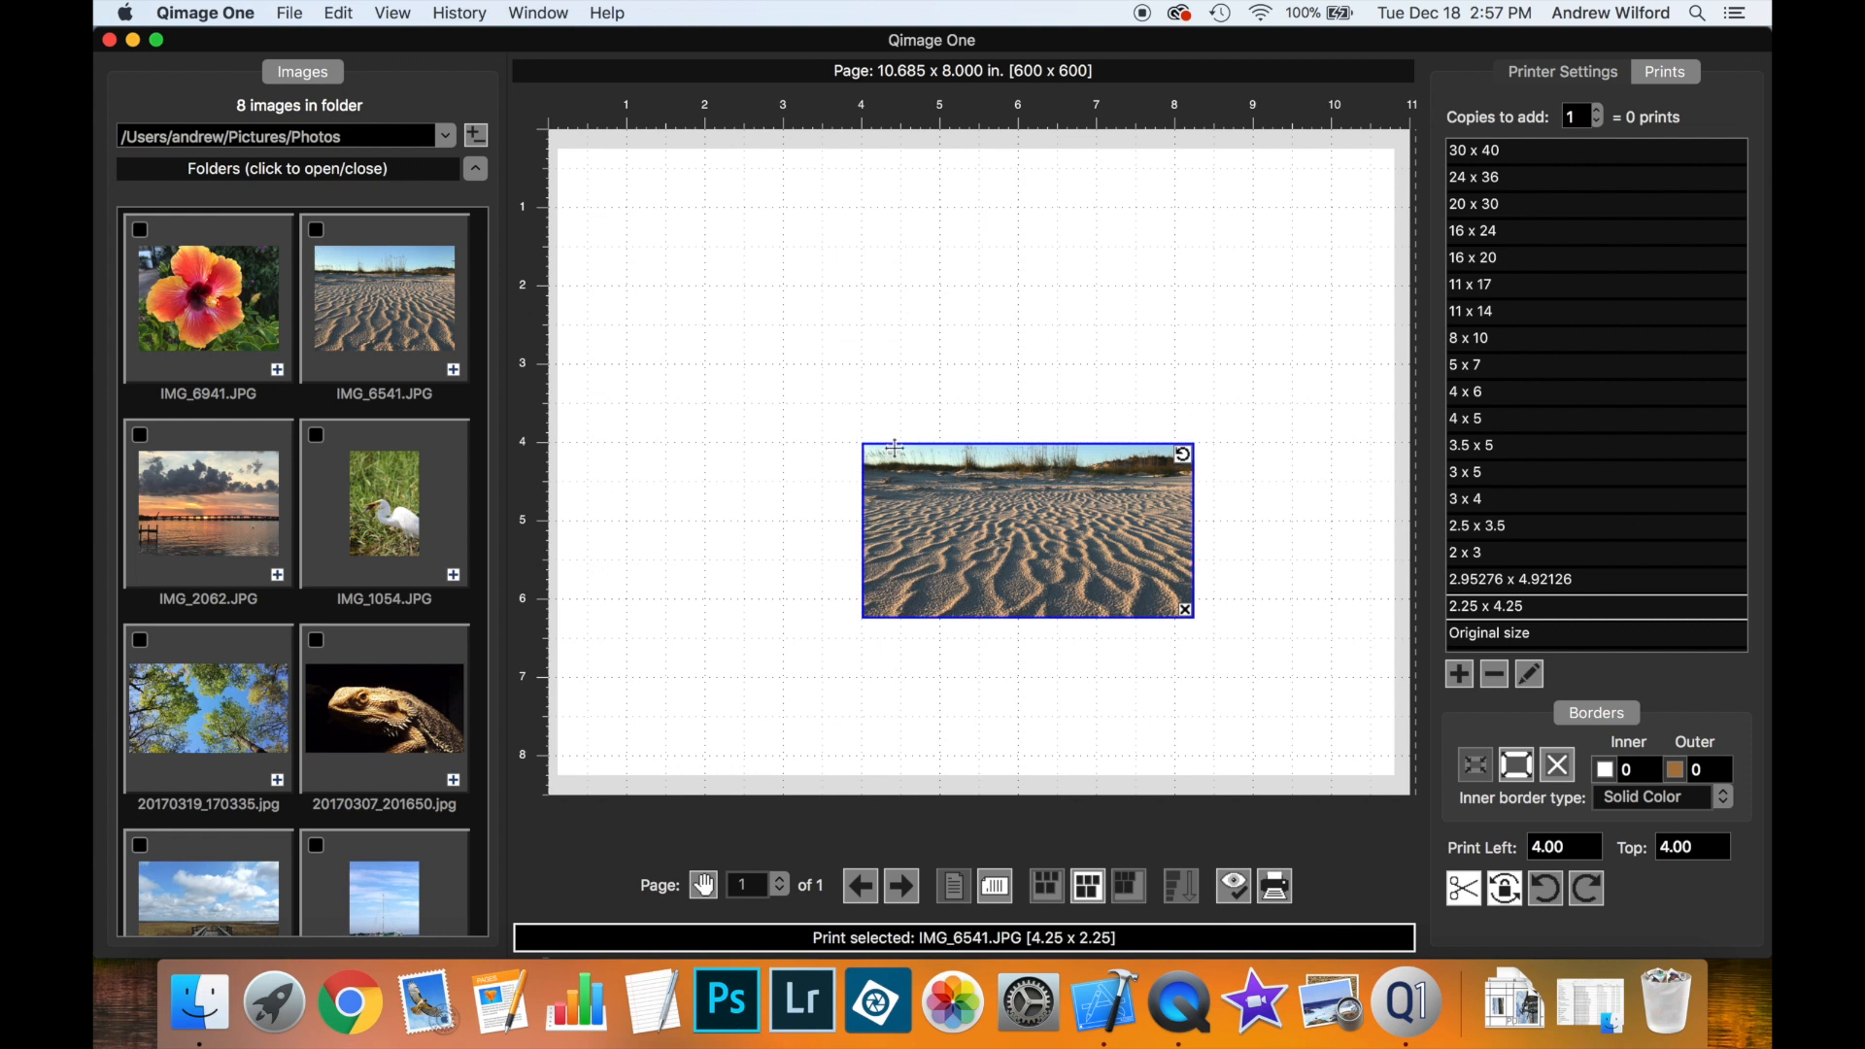
left_click_drag(865, 463, 861, 380)
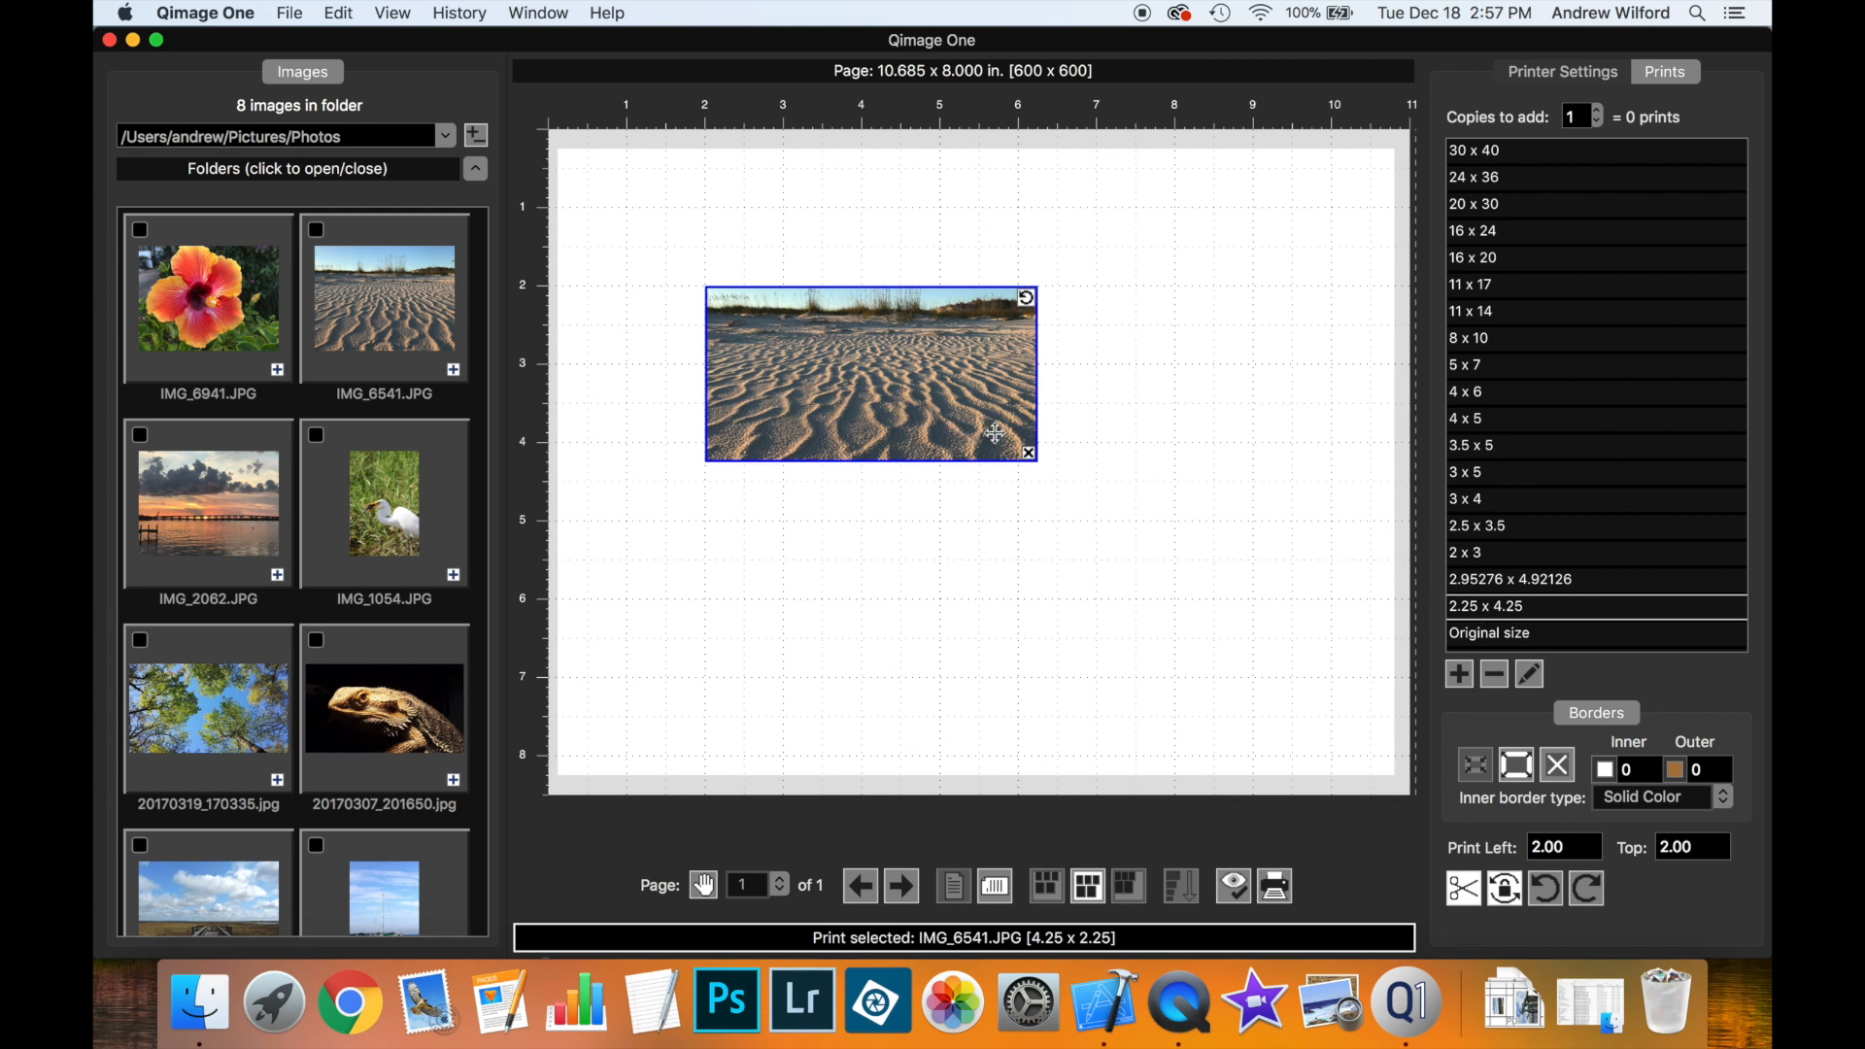
Move the print around the page in quarter-inch increments, finishing at 2.25 in left and 3.00 in top
left_click_drag(1003, 435, 1091, 546)
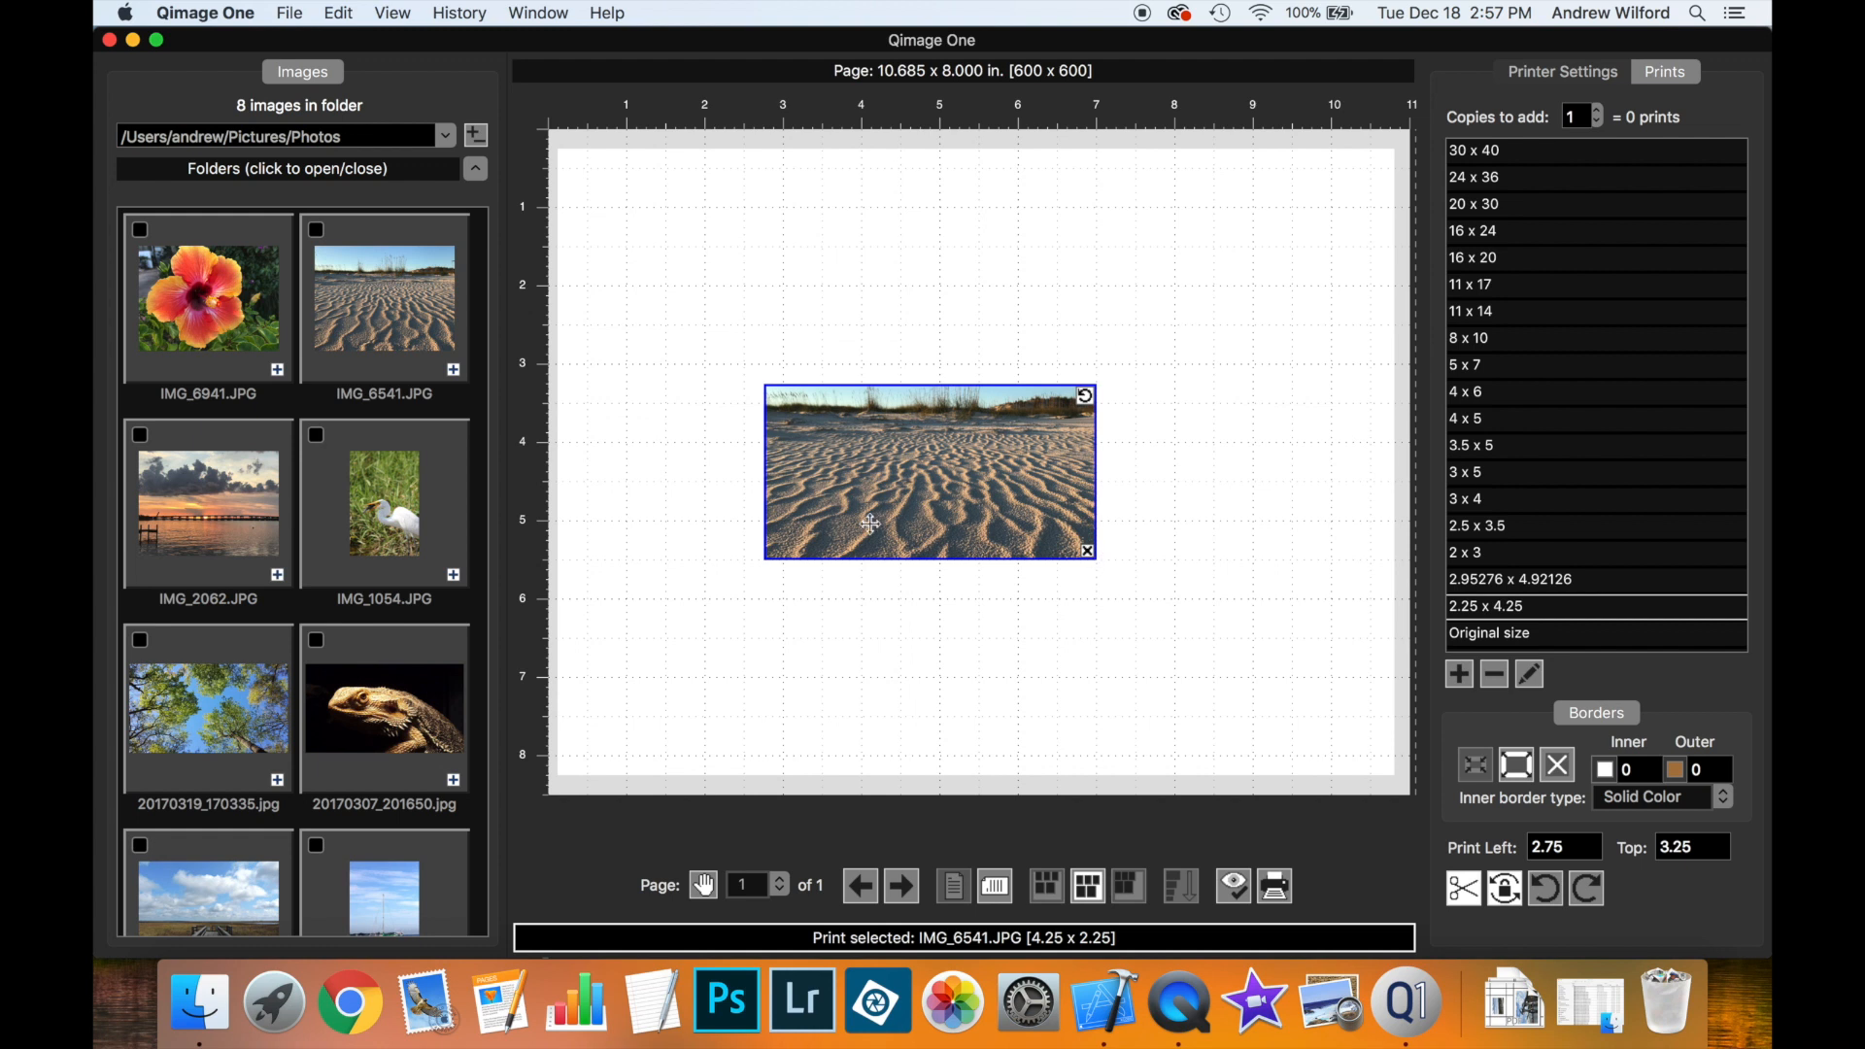
left_click_drag(796, 540, 709, 636)
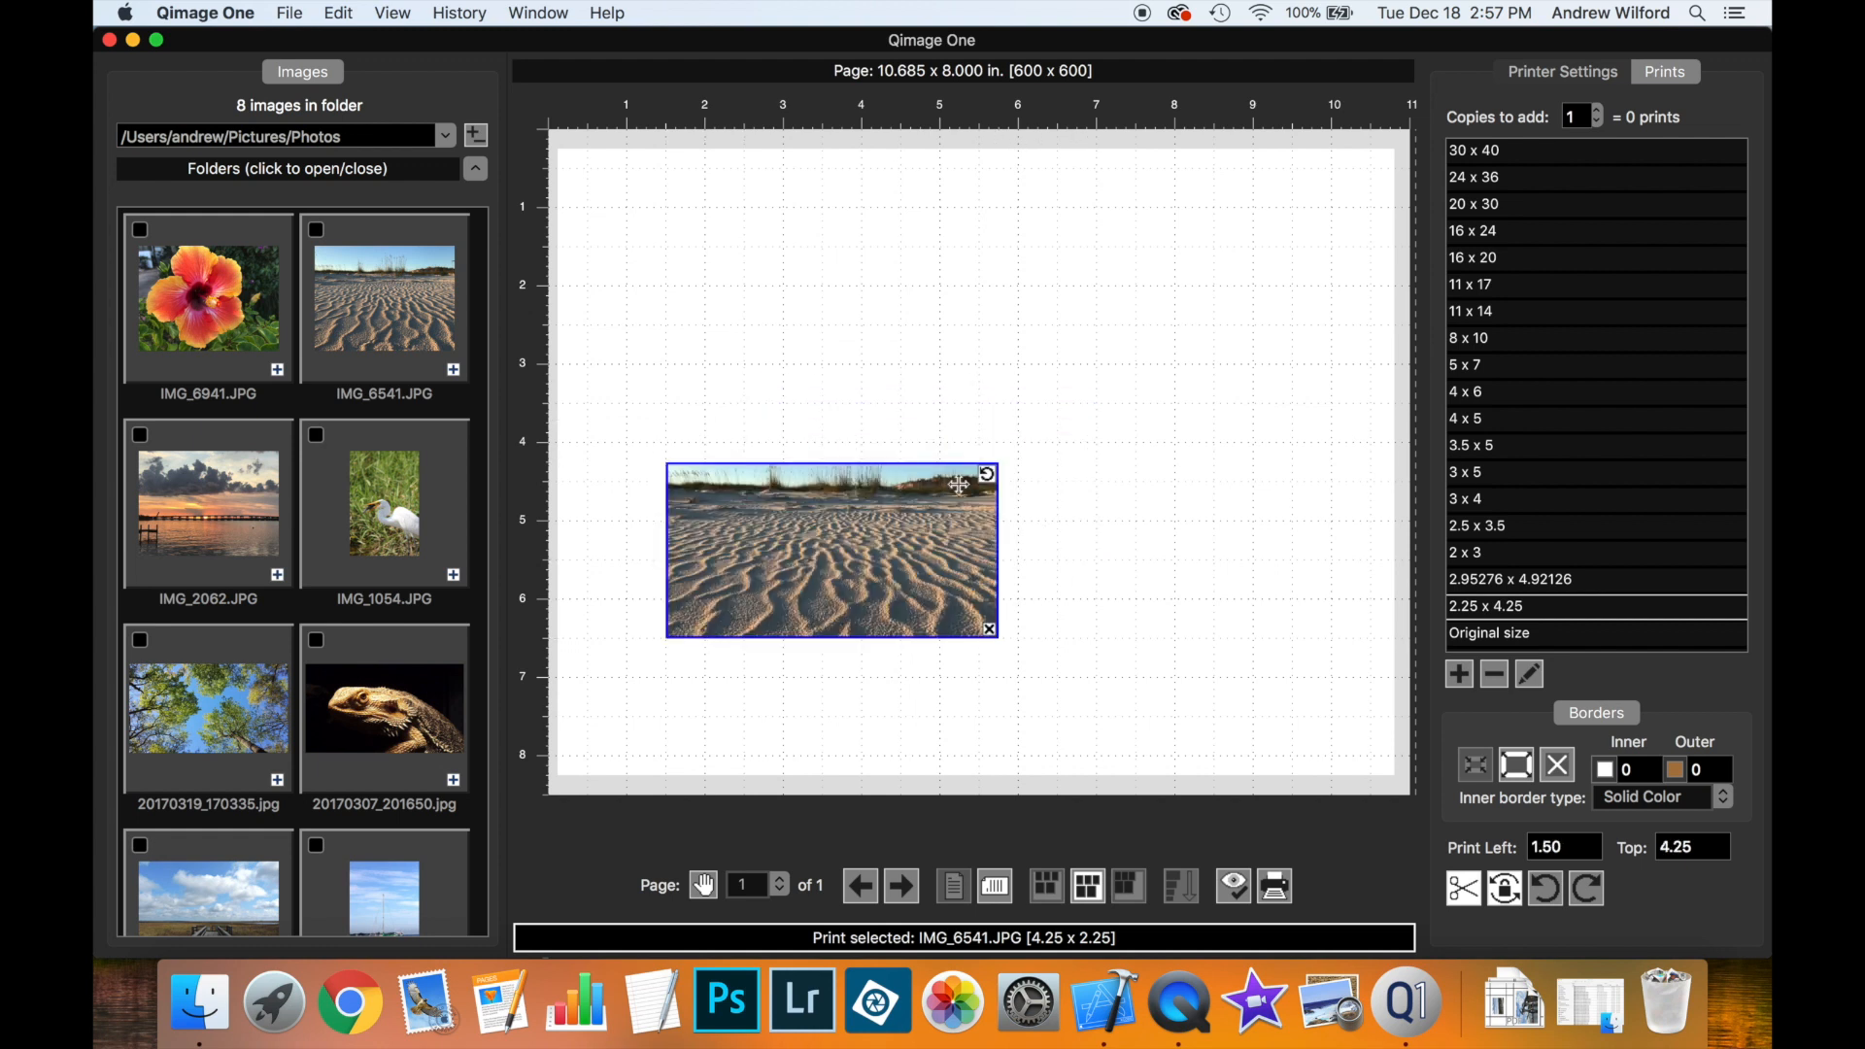
left_click_drag(959, 485, 1033, 412)
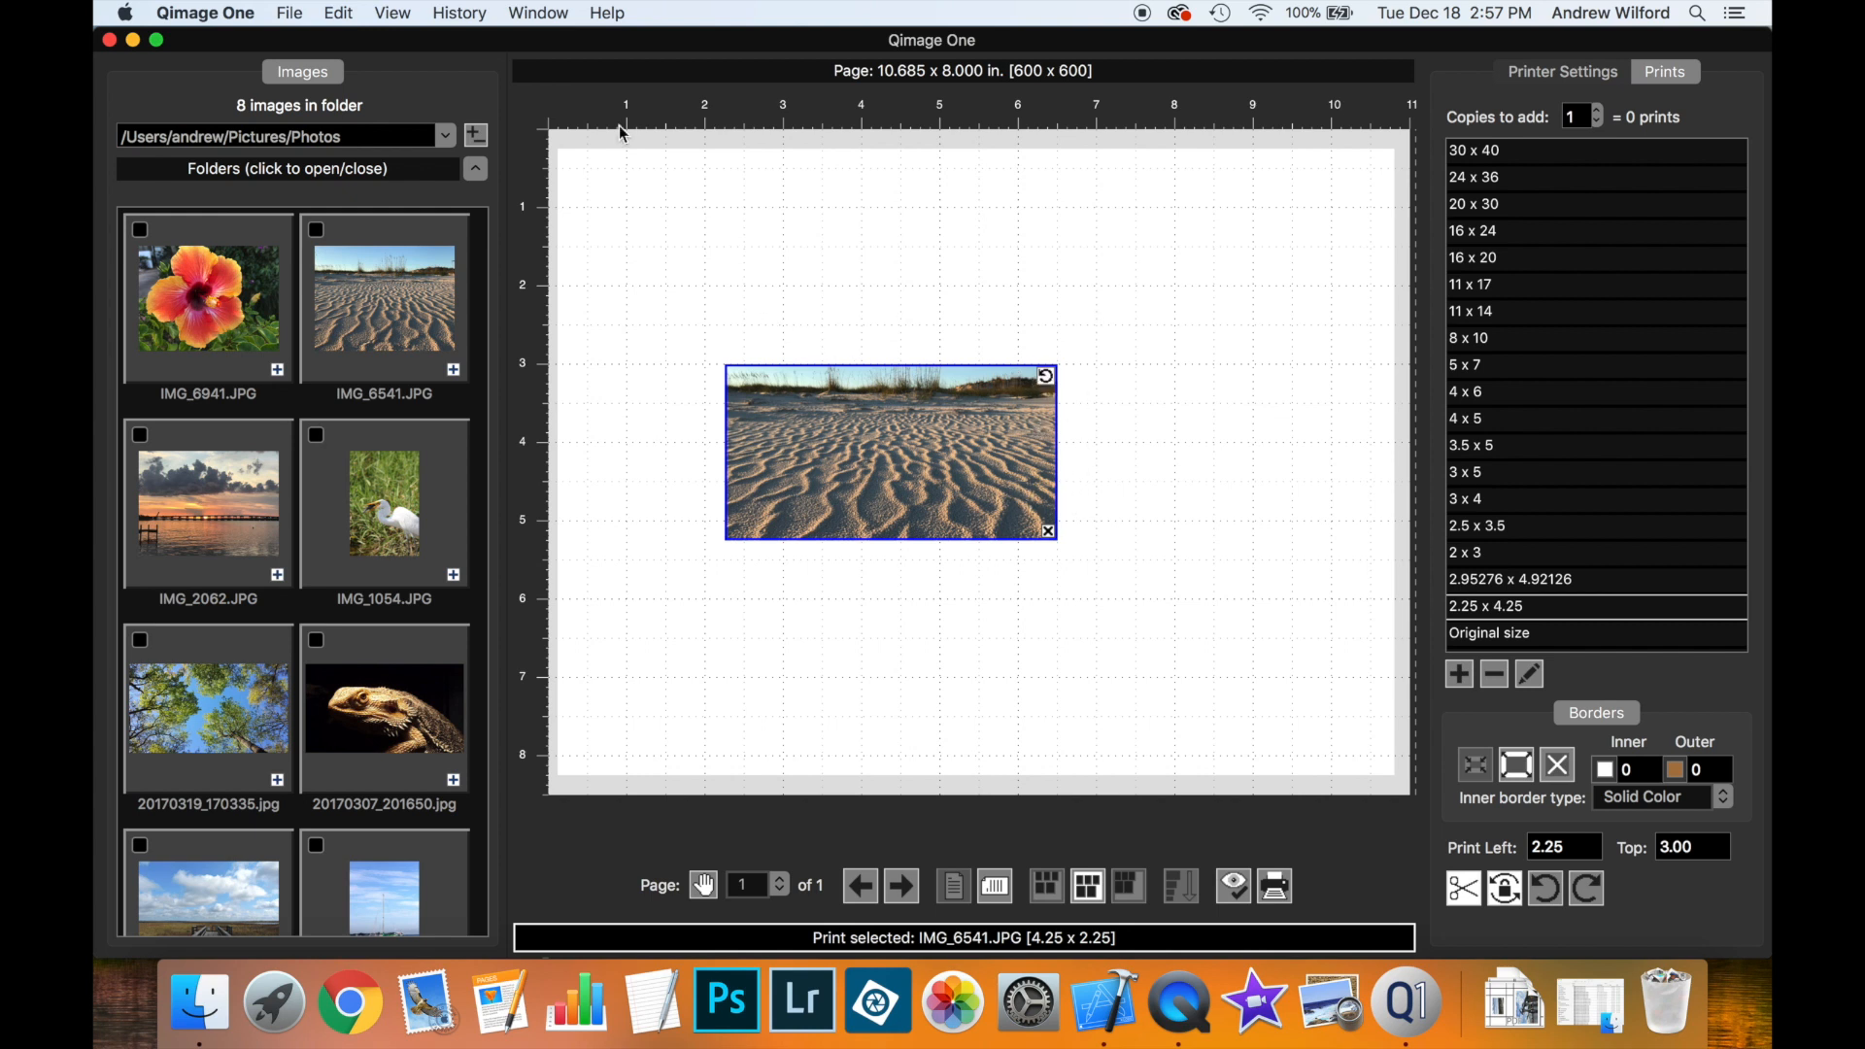
Change the measurement units to Metric (millimeters)
left_click(339, 13)
mouse_move(361, 80)
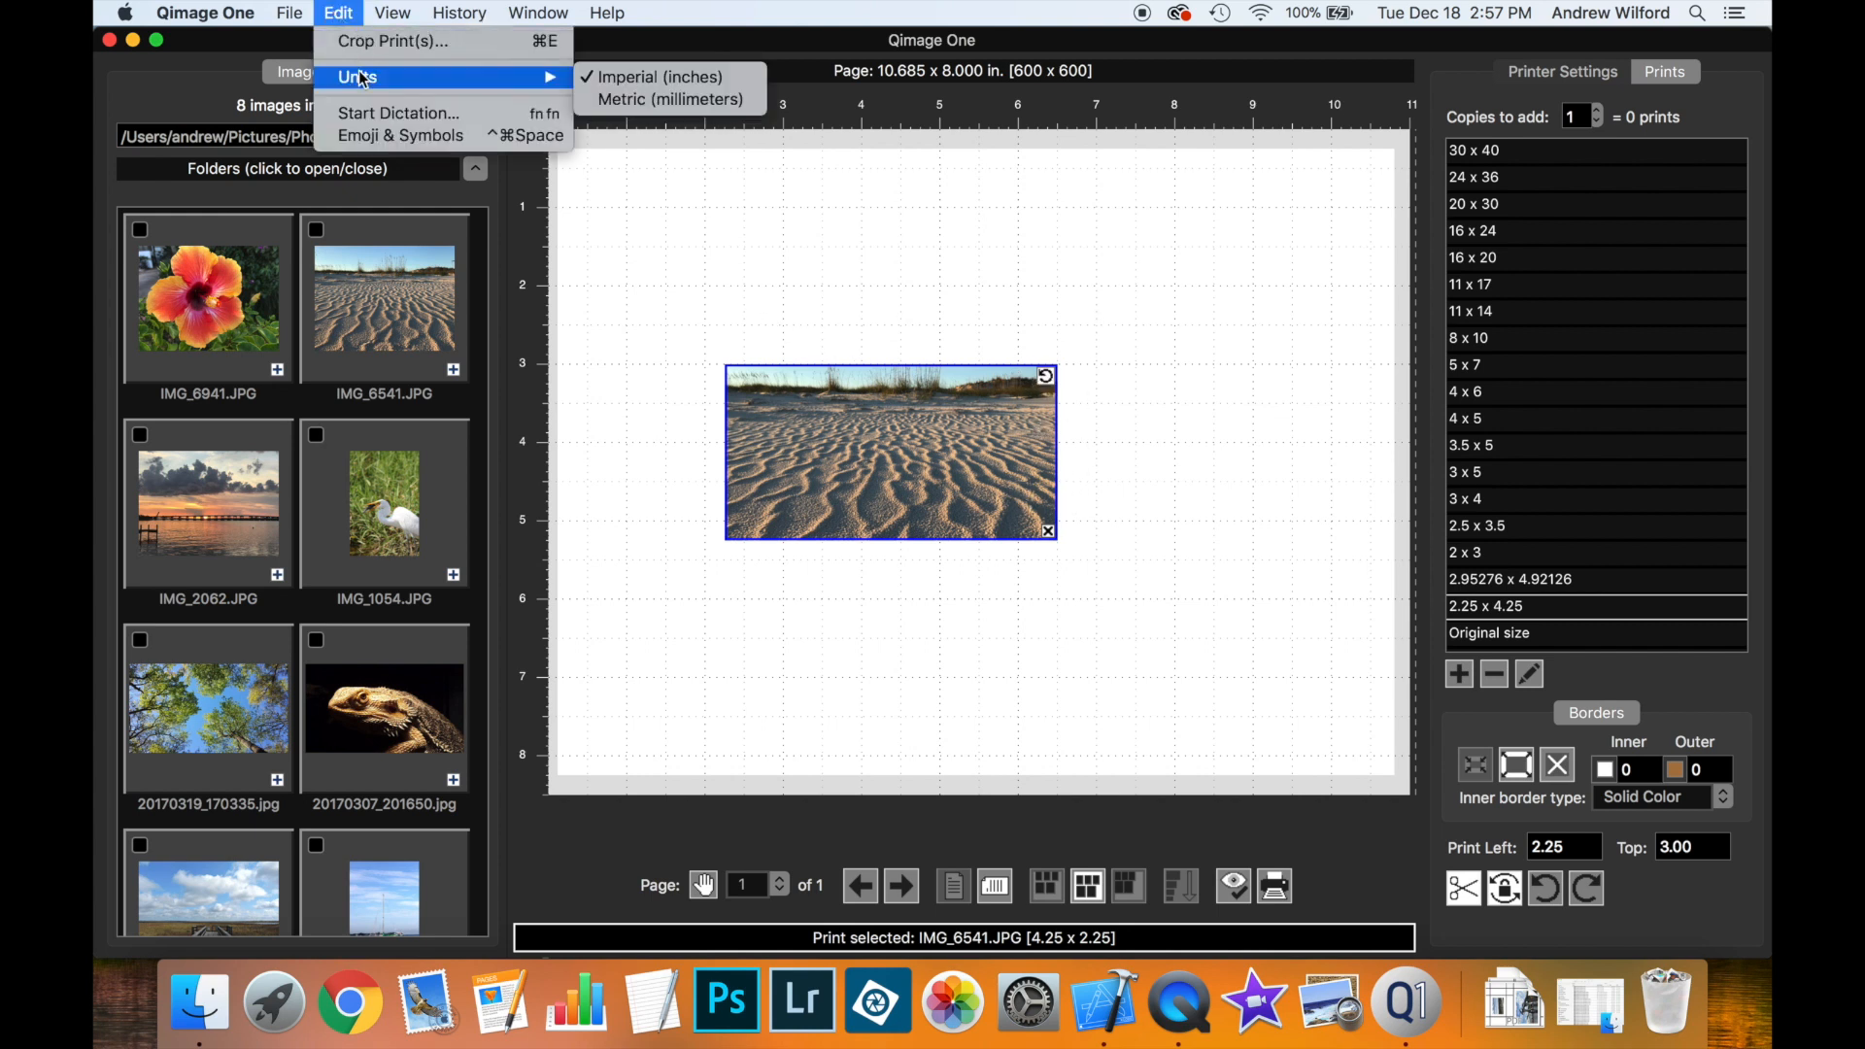
left_click(604, 97)
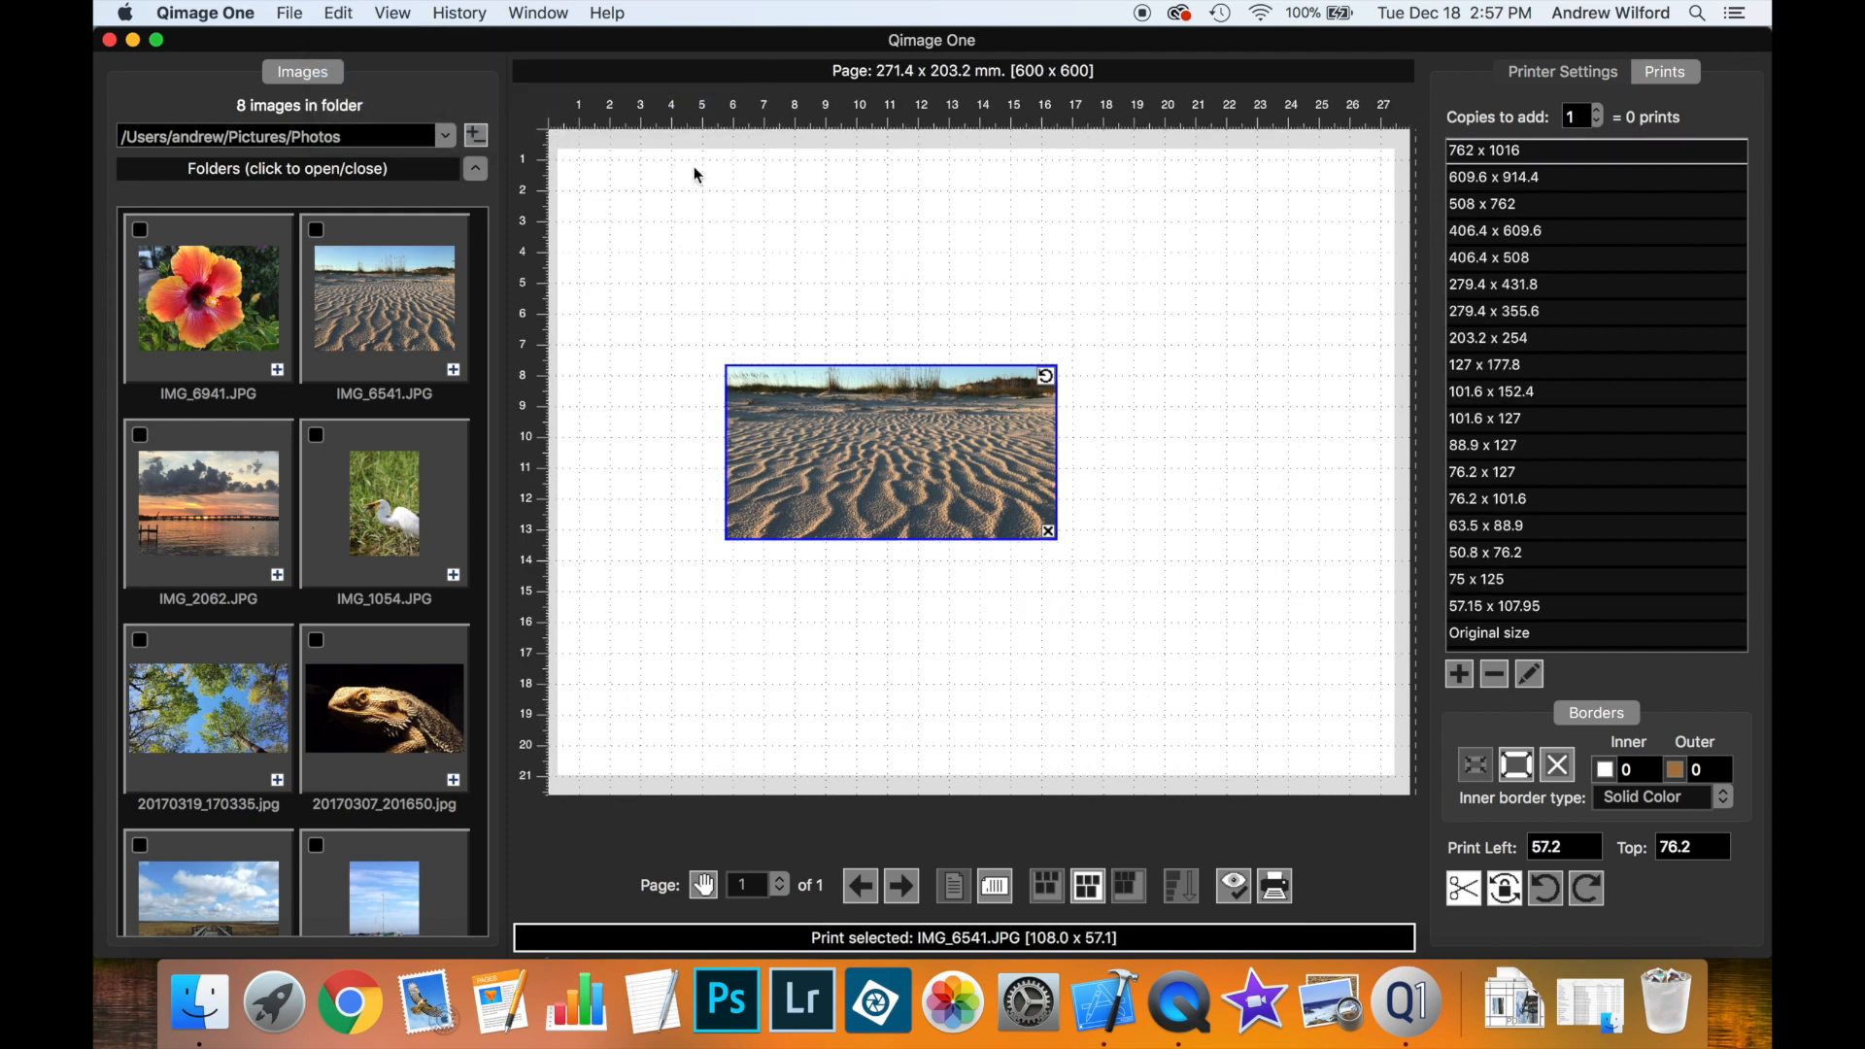
Check the snap interval of 10 mm, move the print to 30.0 mm left and 30.0 mm top, and reposition it at 72.1 mm and 52.9 mm
left_click(392, 12)
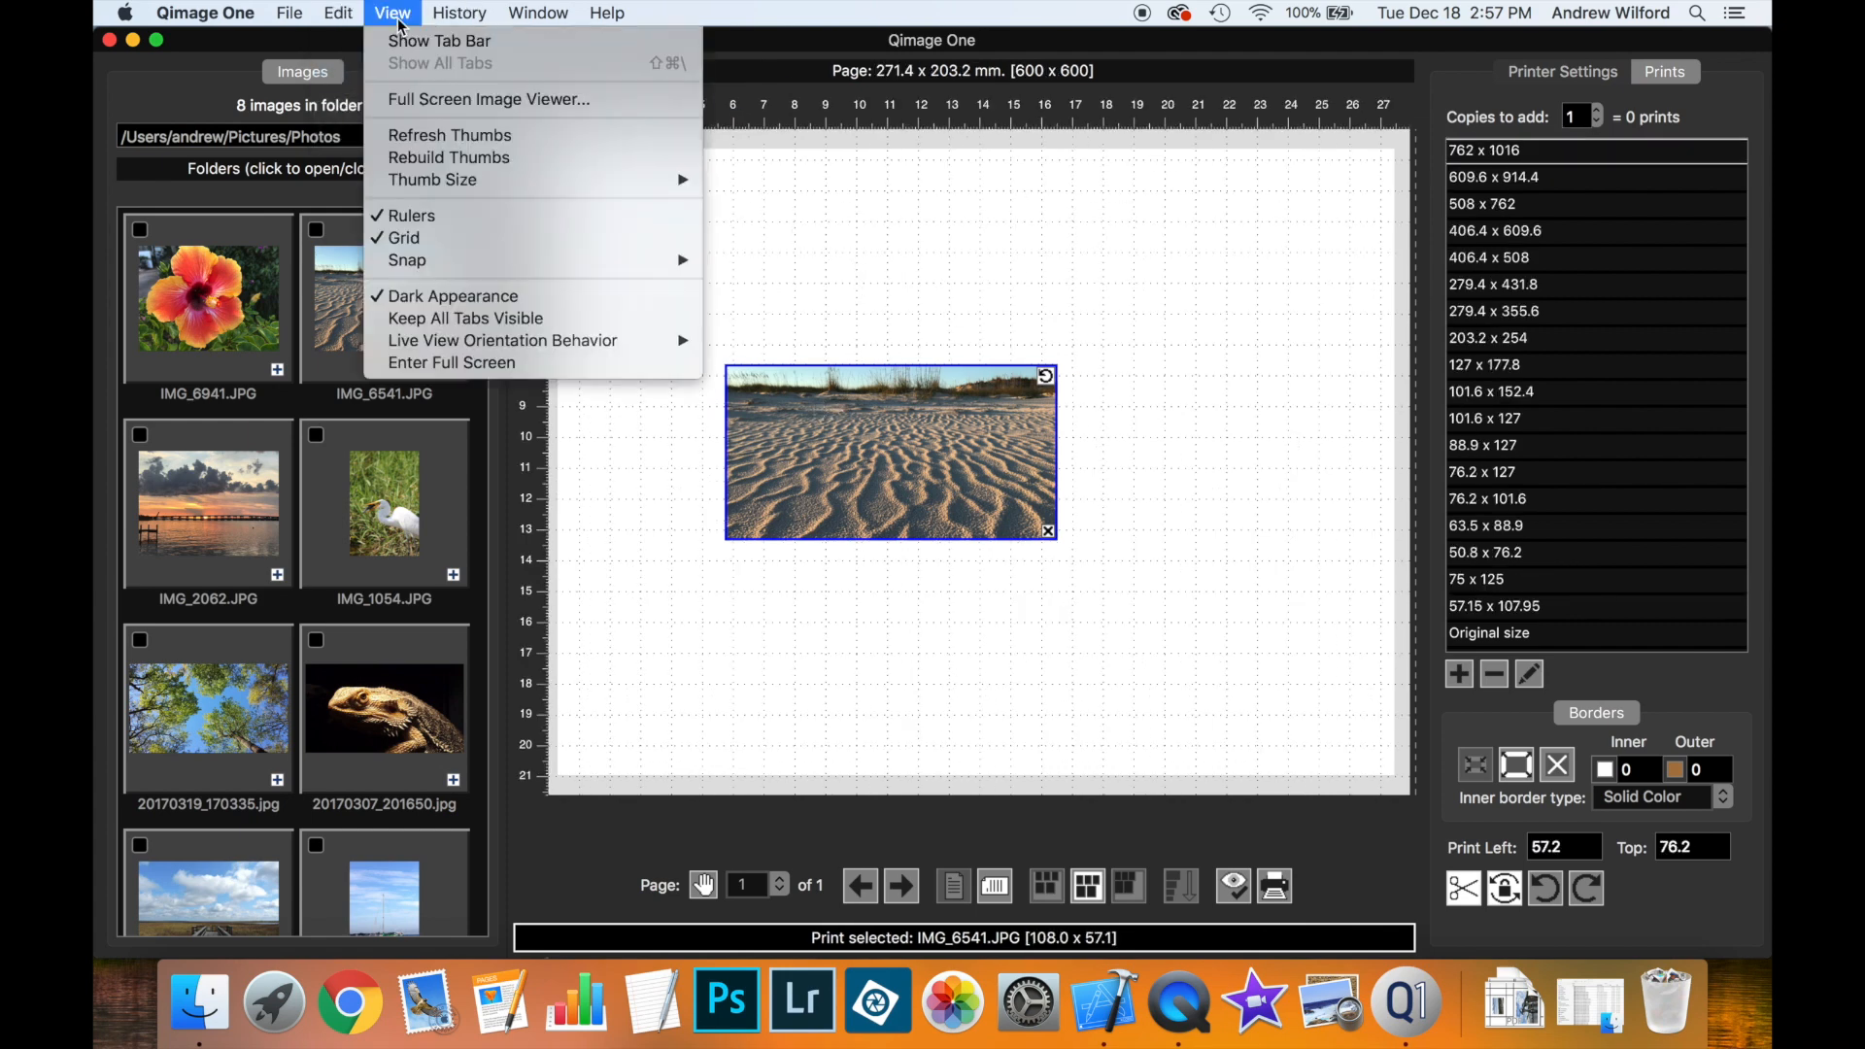
mouse_move(449, 264)
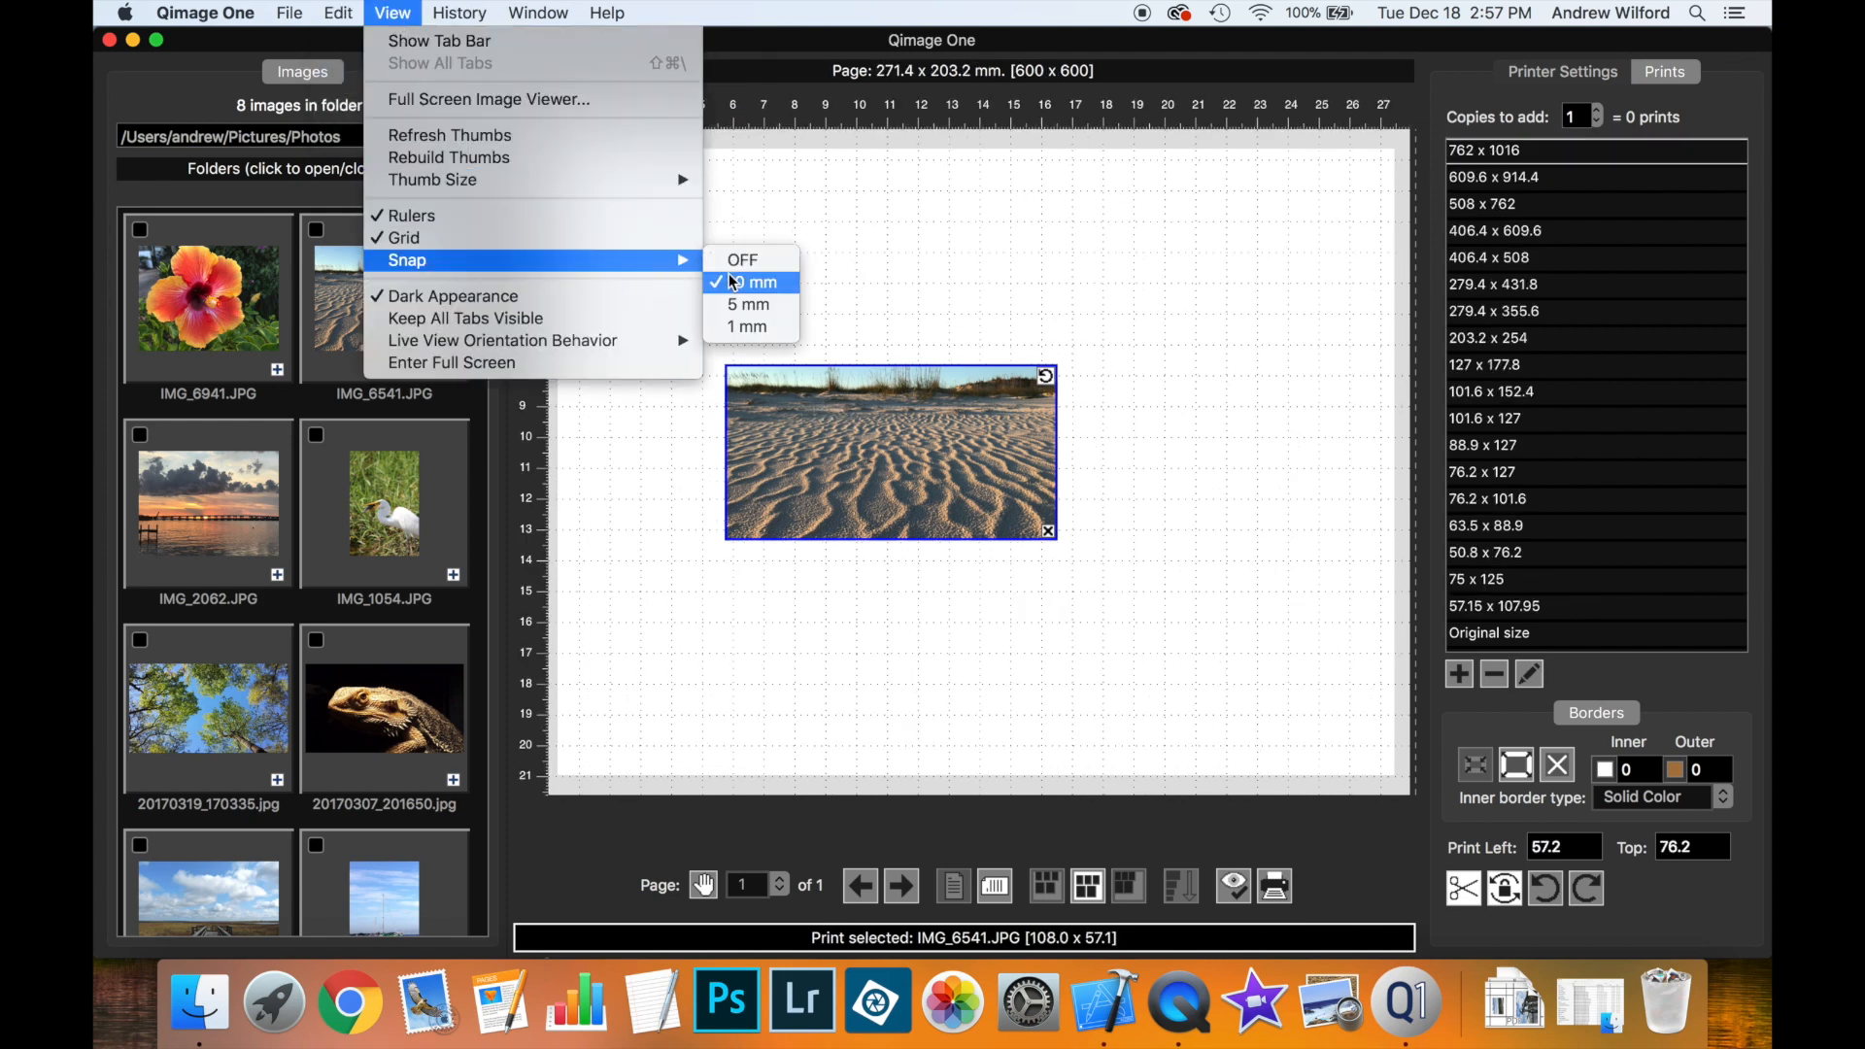
left_click(825, 306)
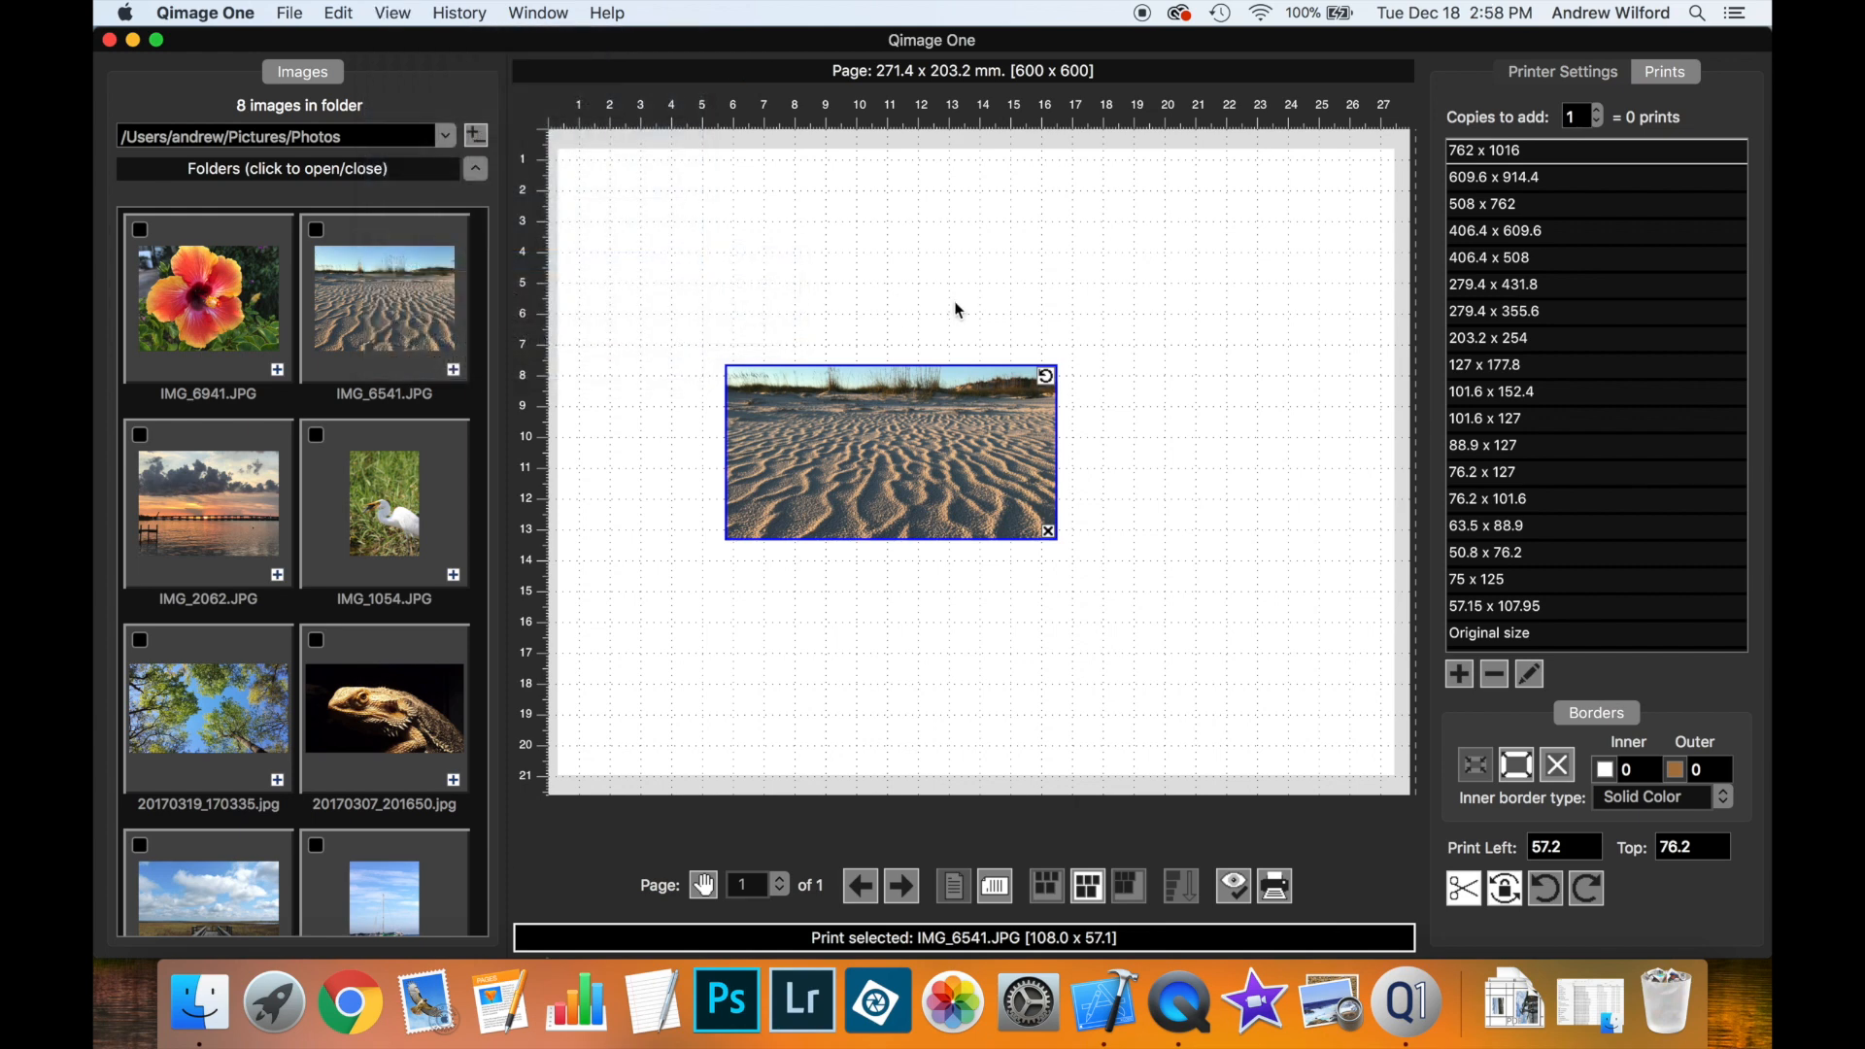
left_click_drag(906, 456, 846, 353)
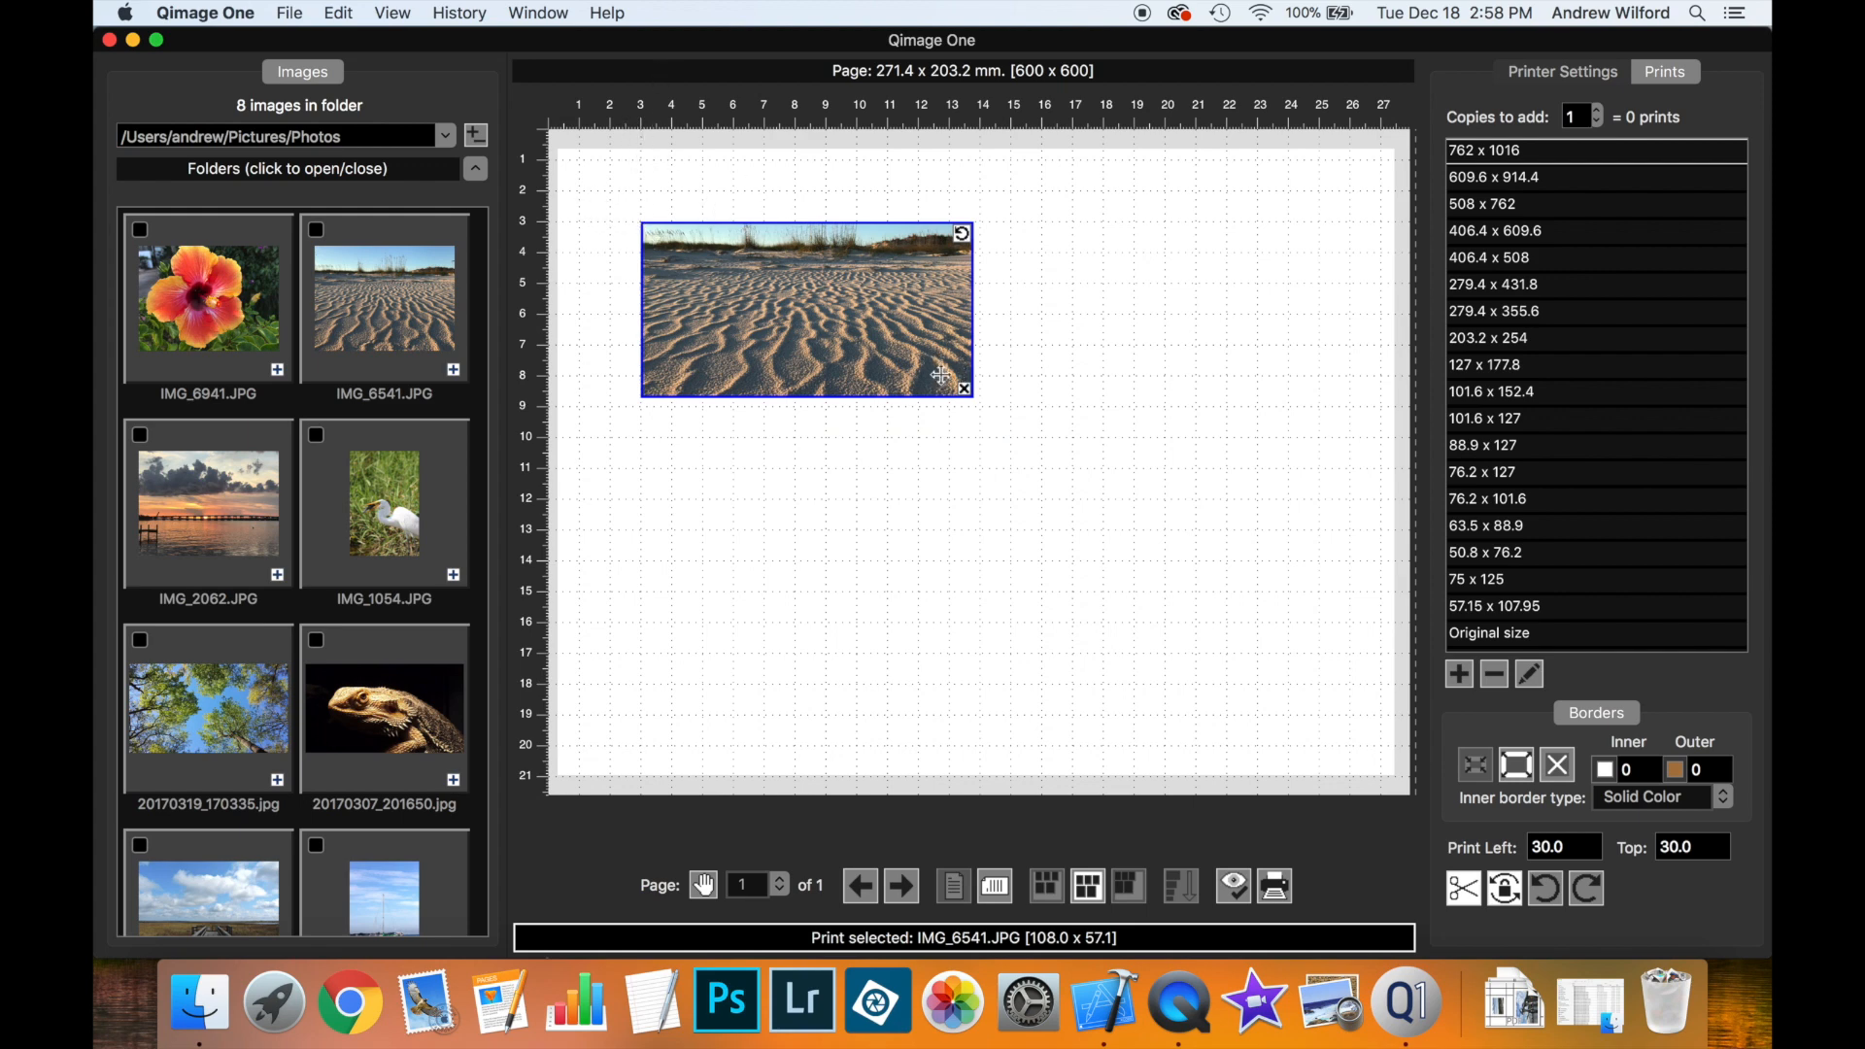
left_click_drag(941, 375, 1105, 464)
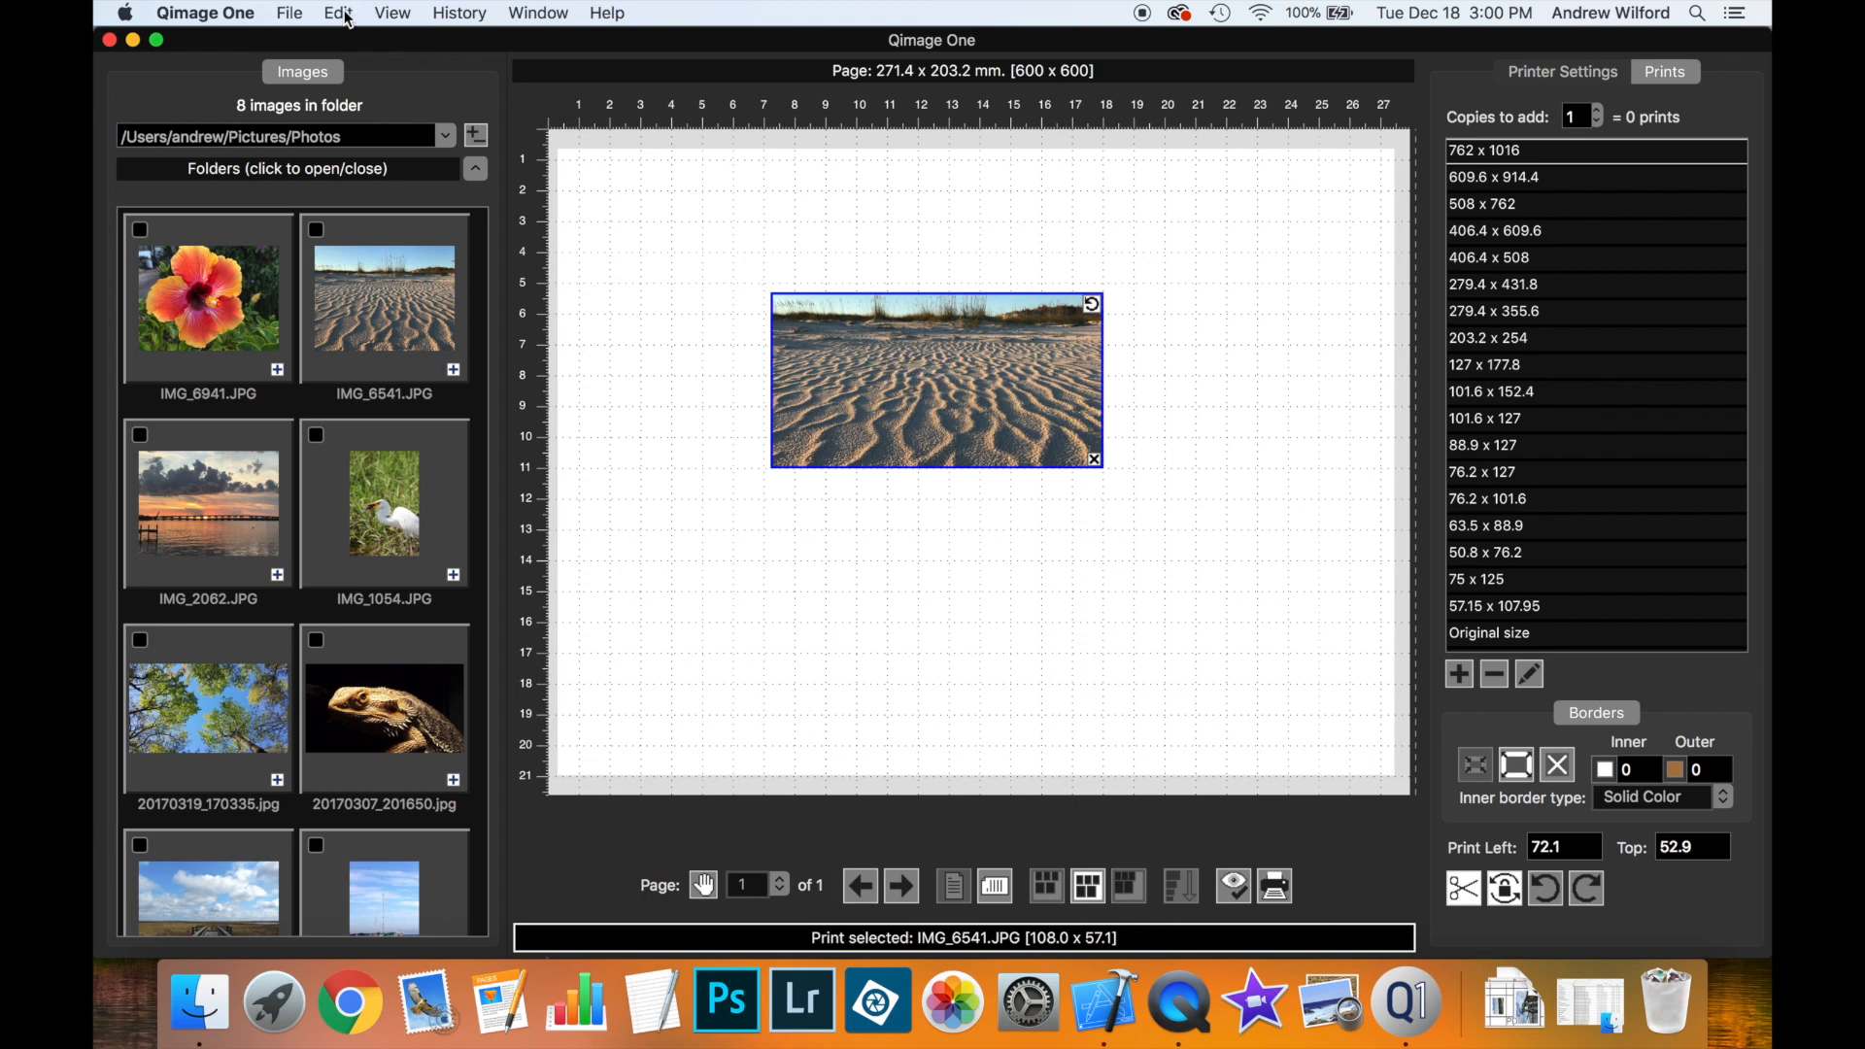
Change the measurement units to Imperial (inches) and move the print to 1.00 in left and 1.00 in top
left_click(349, 15)
mouse_move(353, 81)
left_click(660, 77)
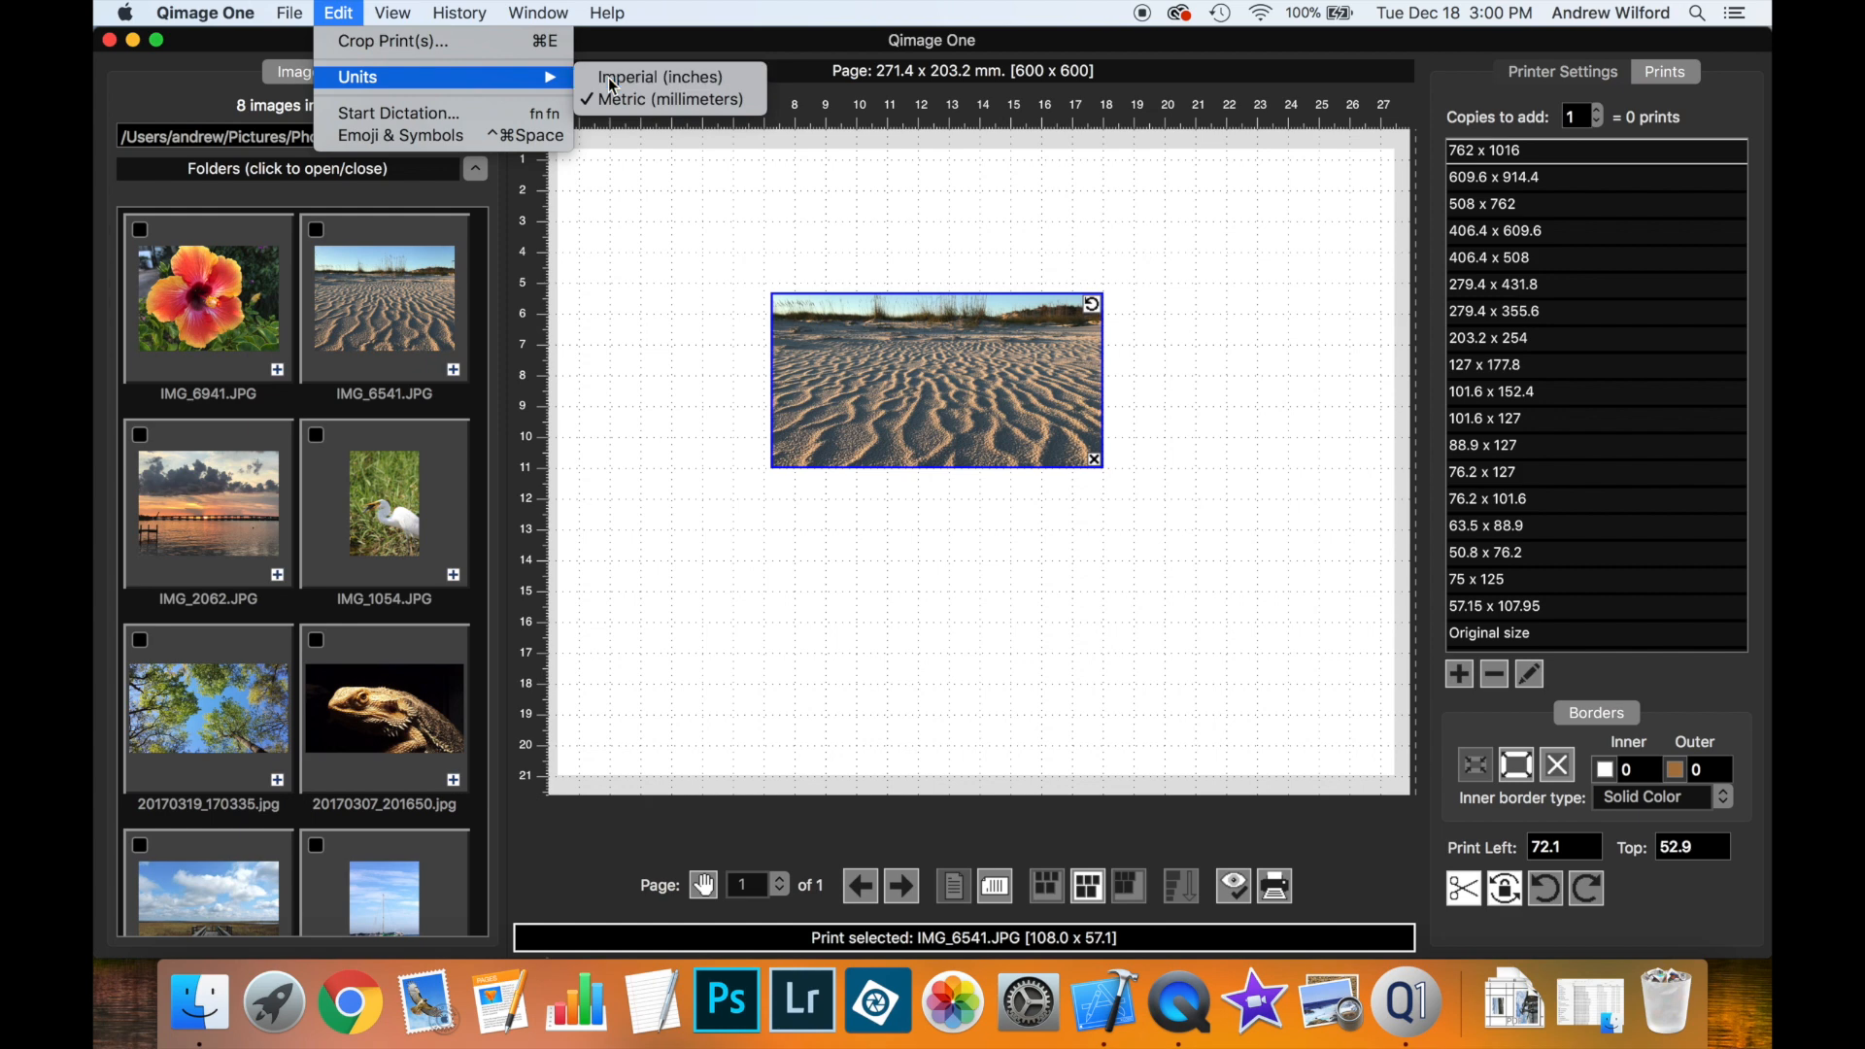
left_click_drag(848, 340, 669, 254)
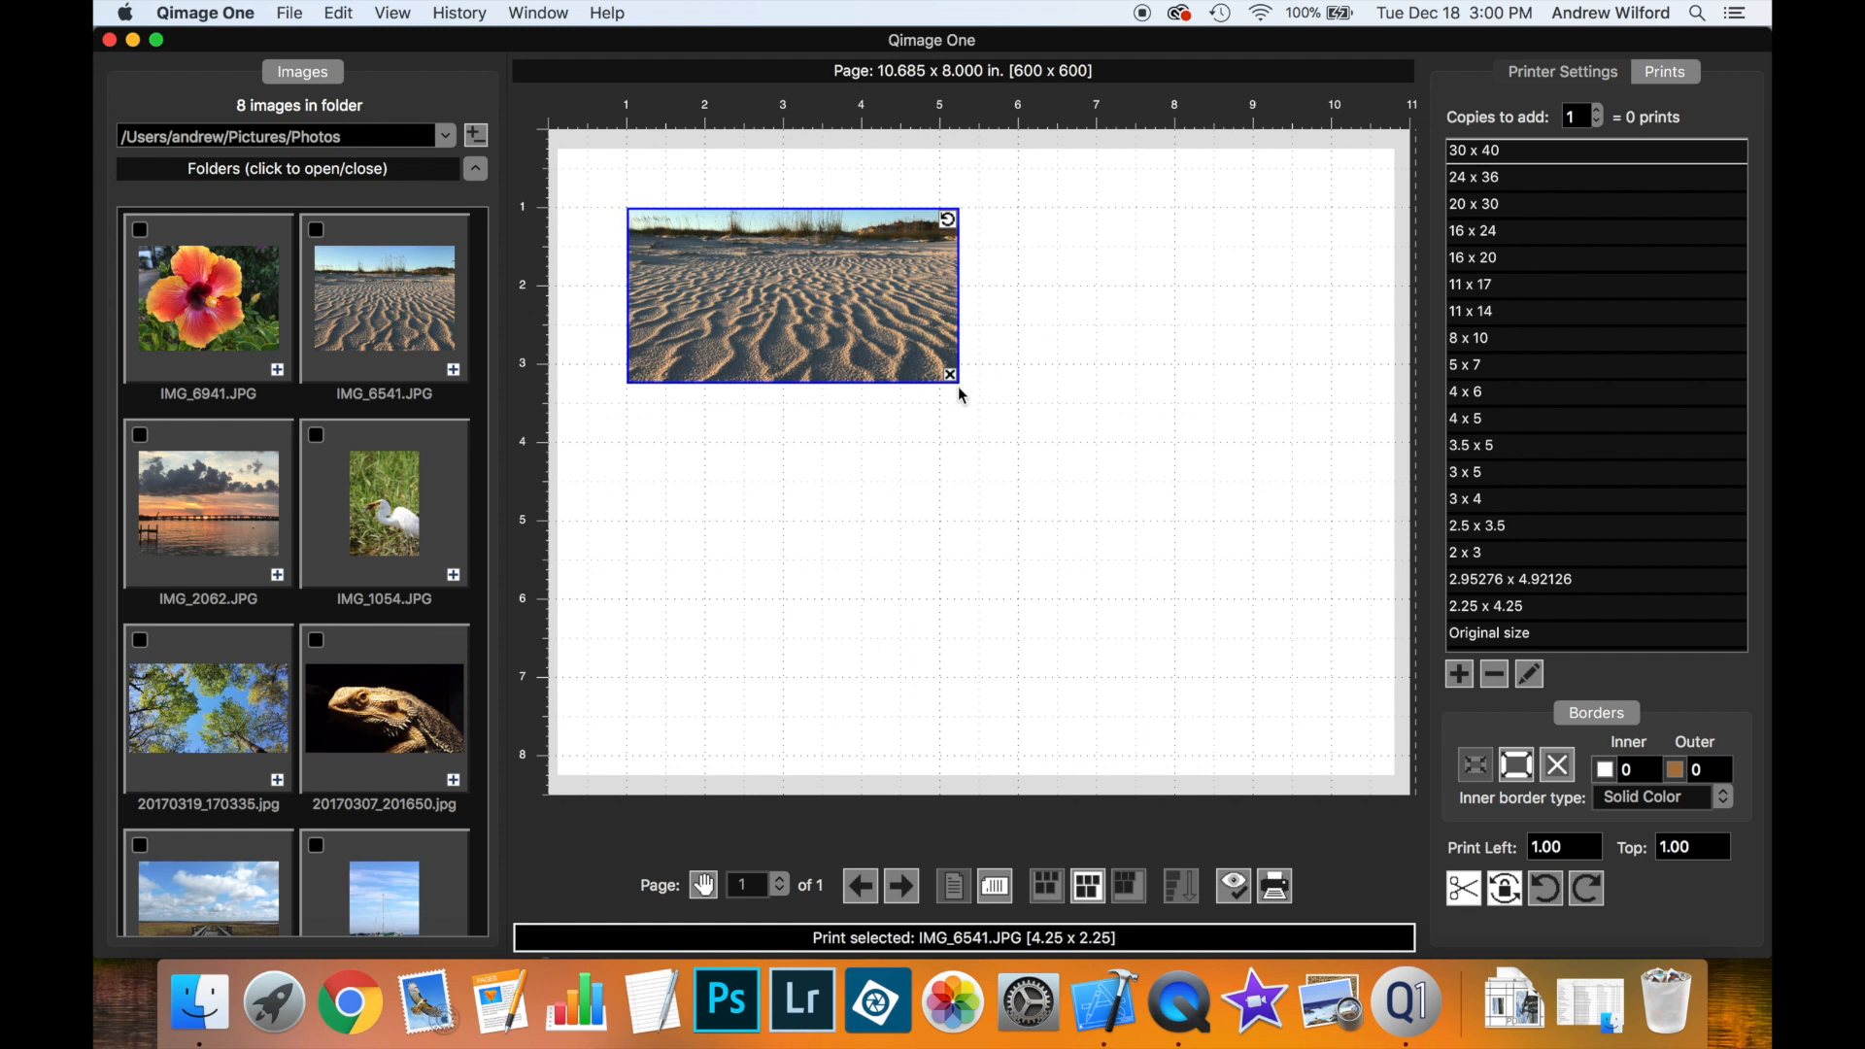
Resize the print from its lower-right corner to 8.50 x 4.50 in, and from its upper-left corner to 6.61 x 3.50 in and back
left_click_drag(953, 377, 1141, 388)
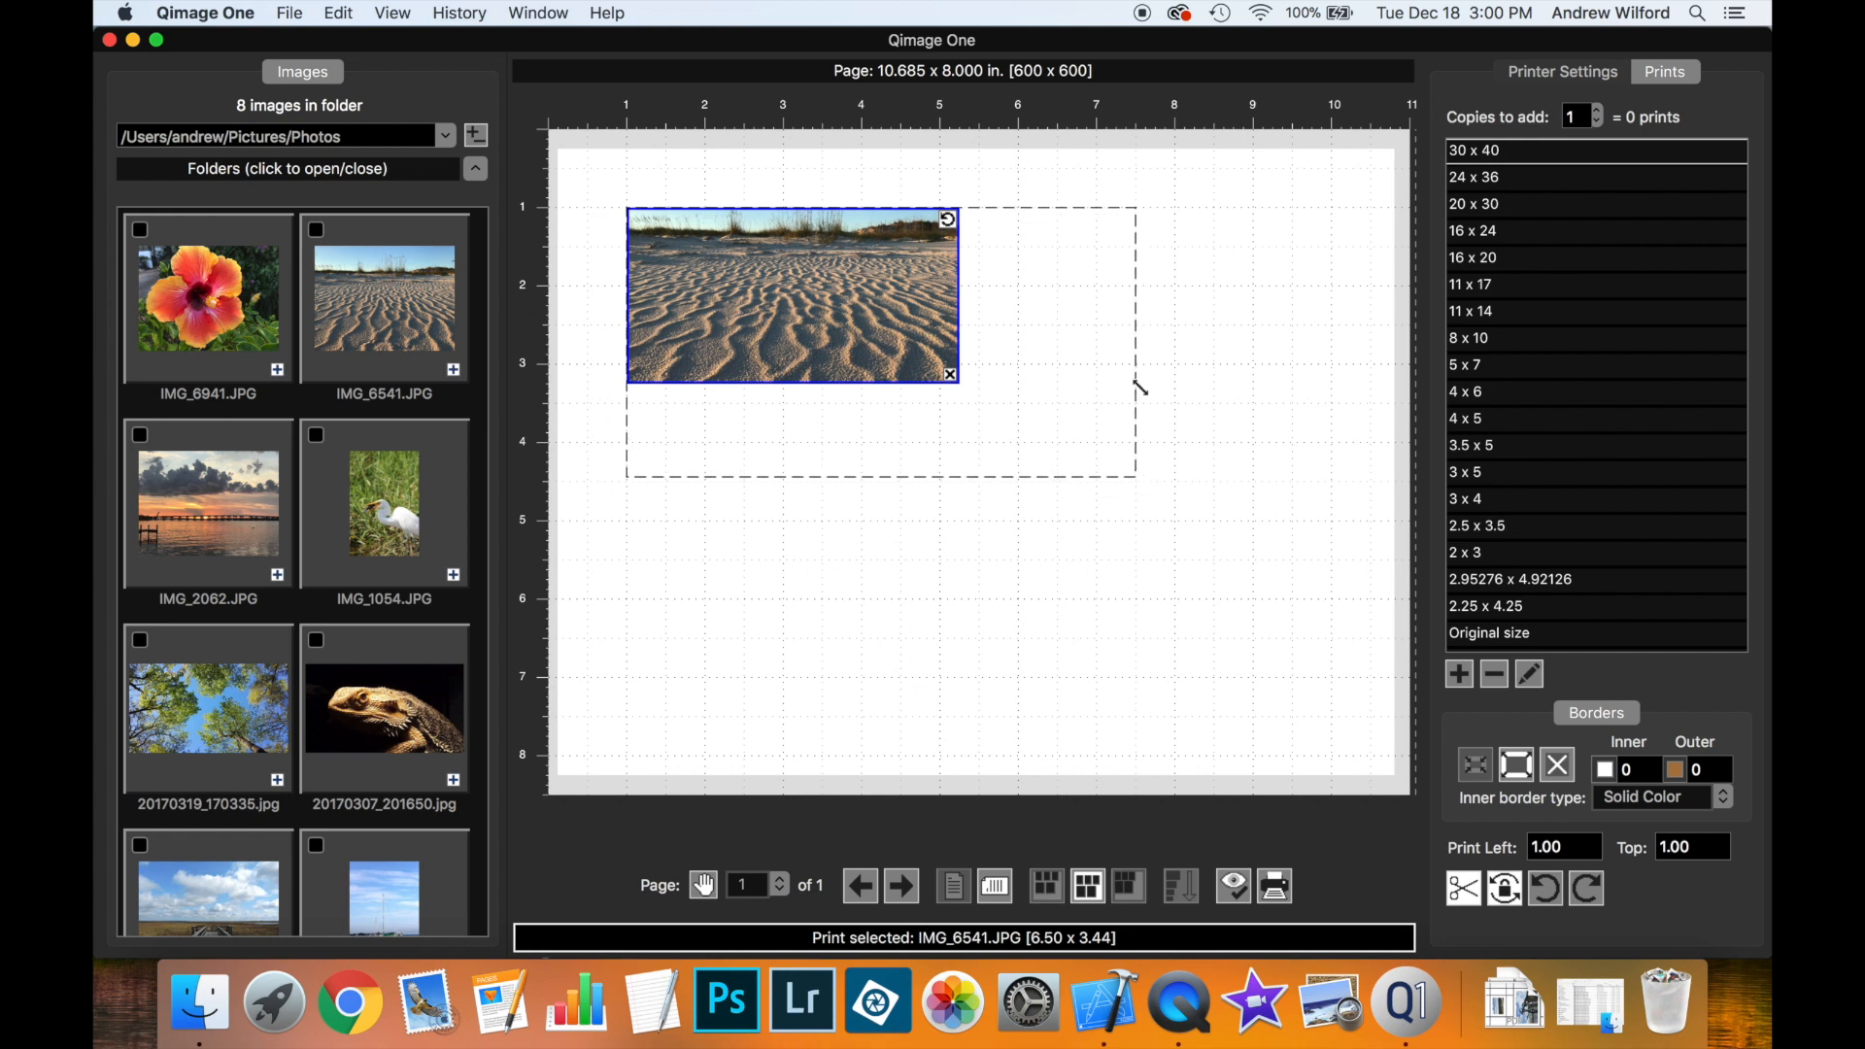
left_click_drag(1141, 389, 908, 568)
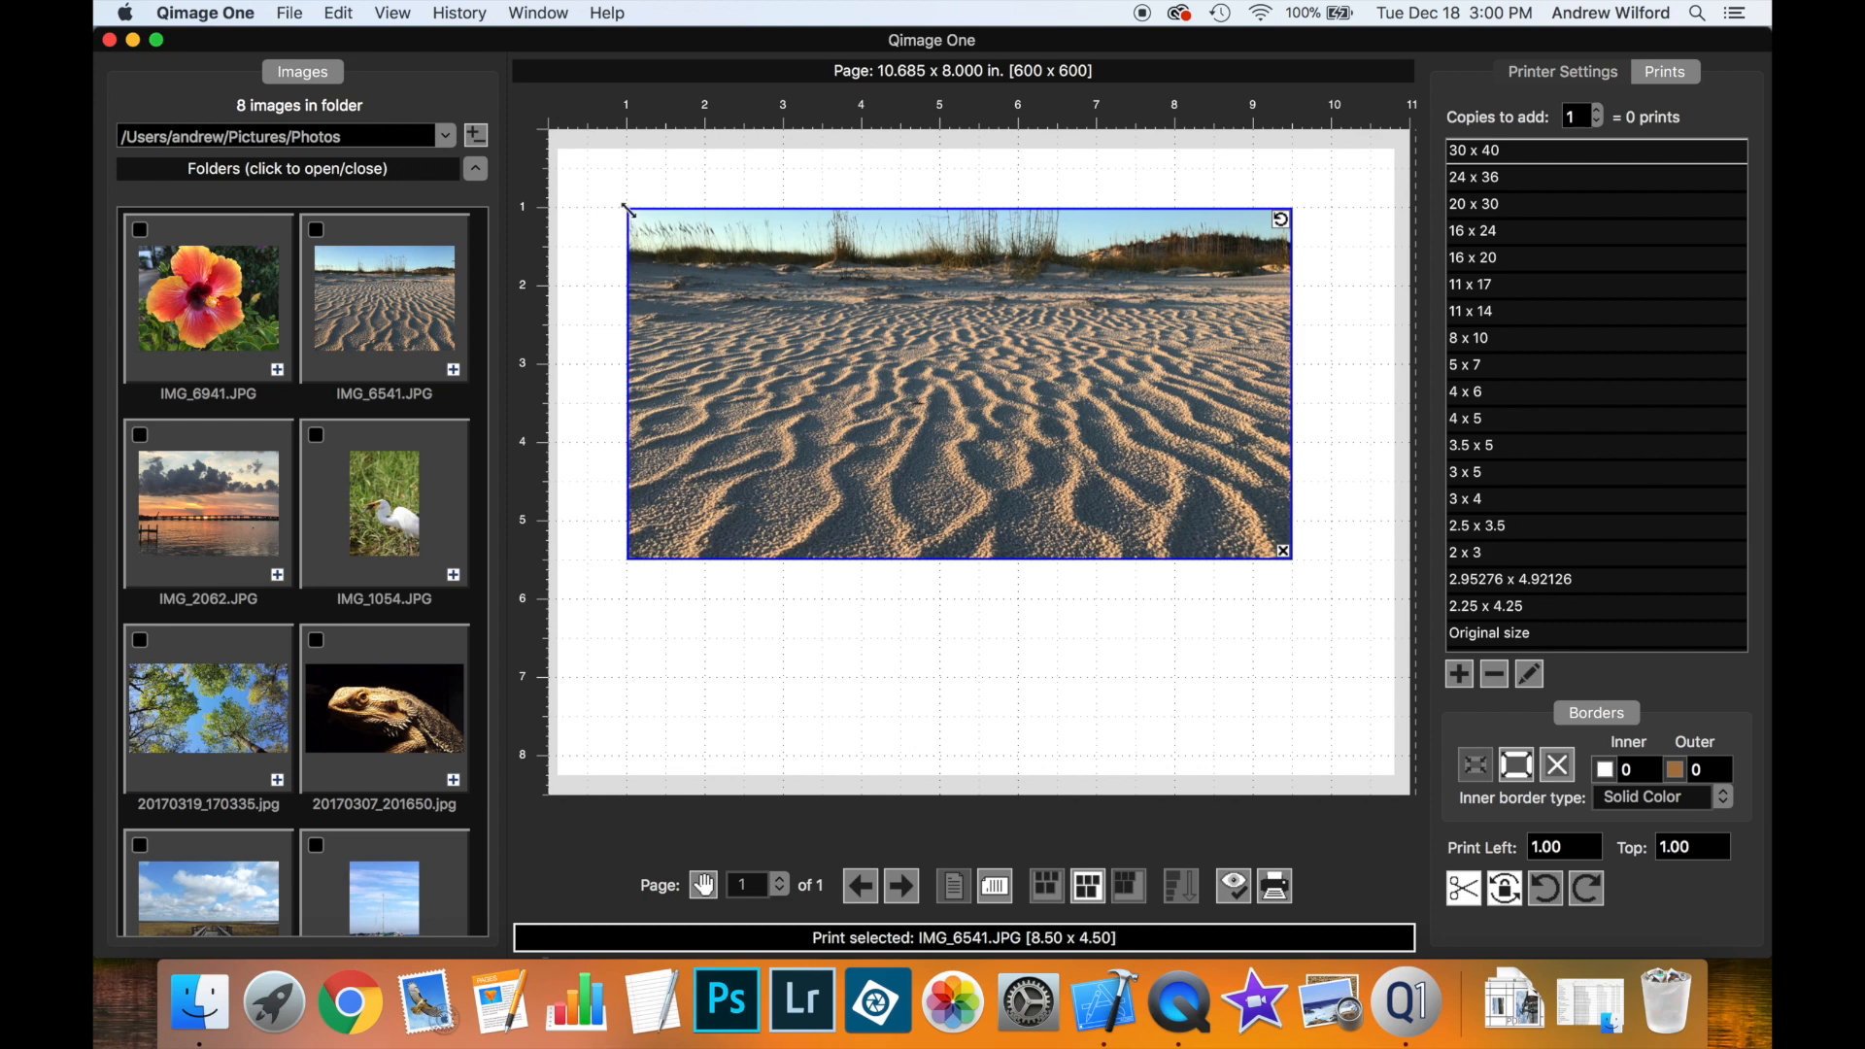
left_click_drag(715, 238, 795, 289)
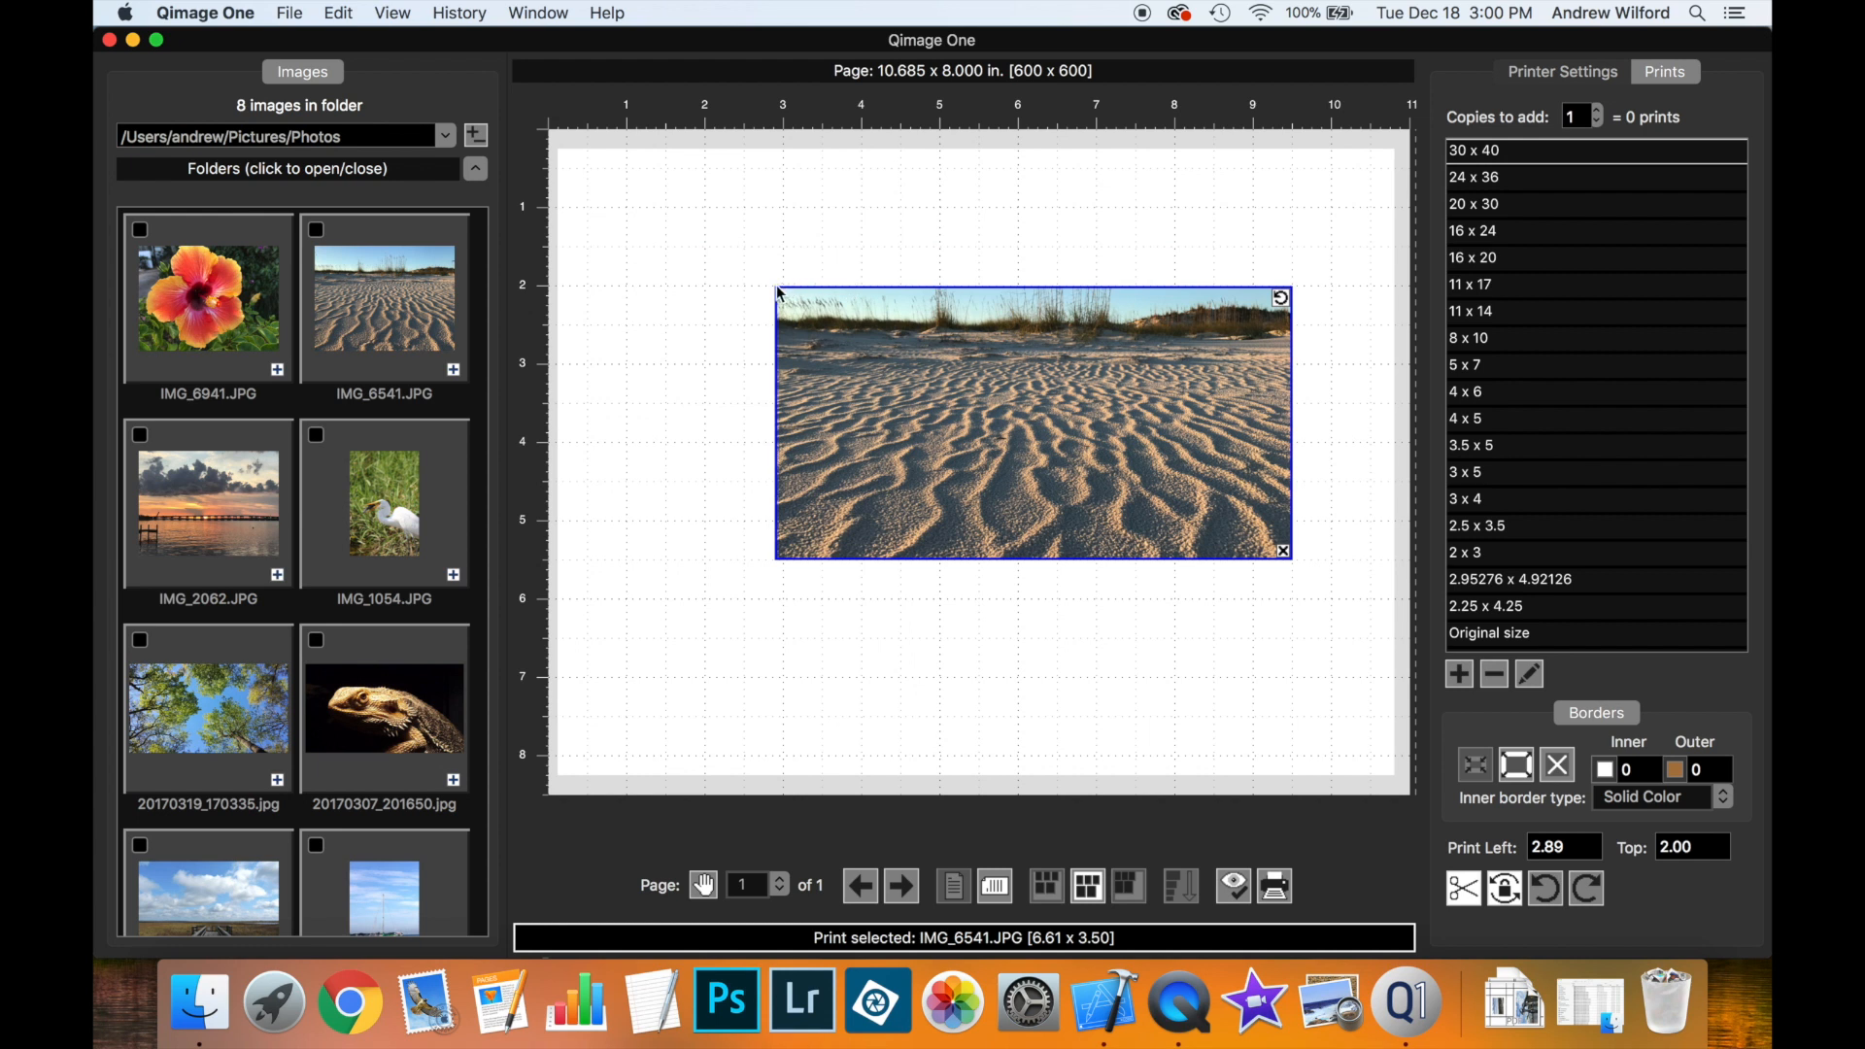
left_click_drag(776, 288, 818, 214)
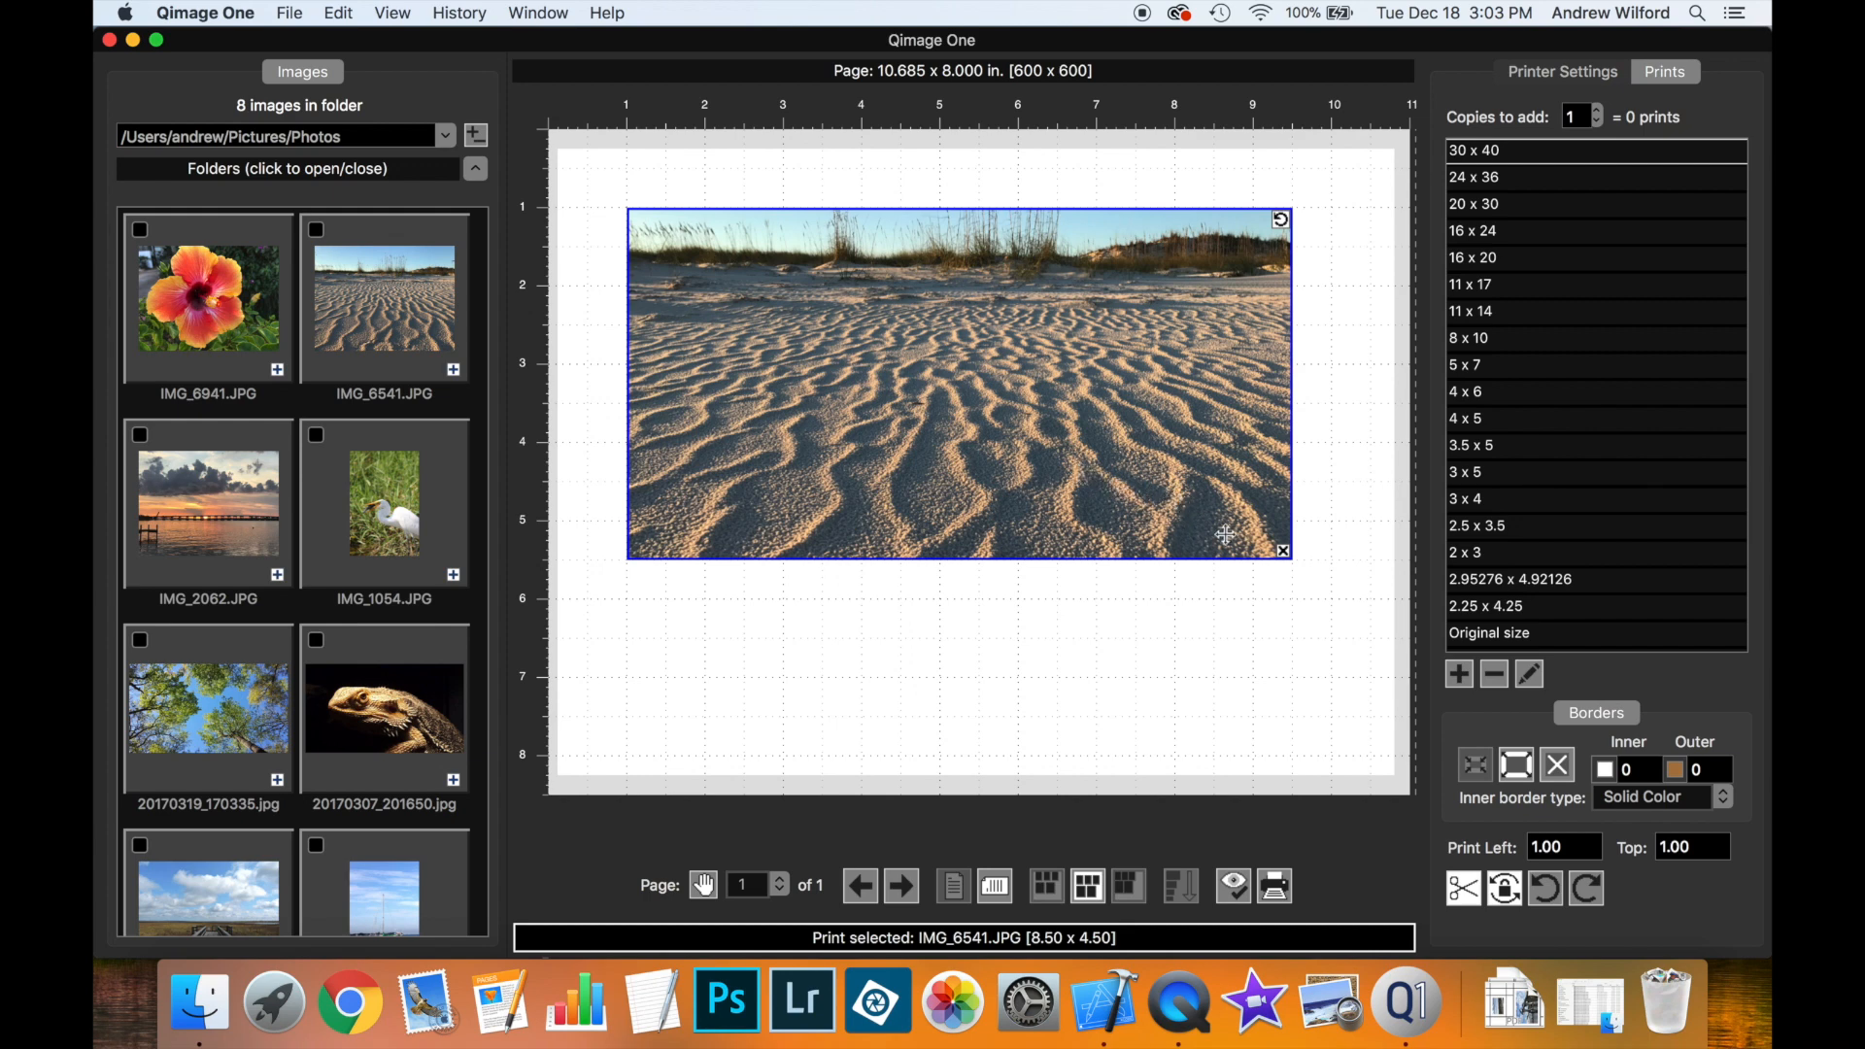
Remove the sand print from the page and add a 3 x 5 print of IMG_1054.JPG
left_click(1282, 551)
left_click(707, 891)
left_click(1123, 362)
left_click(314, 434)
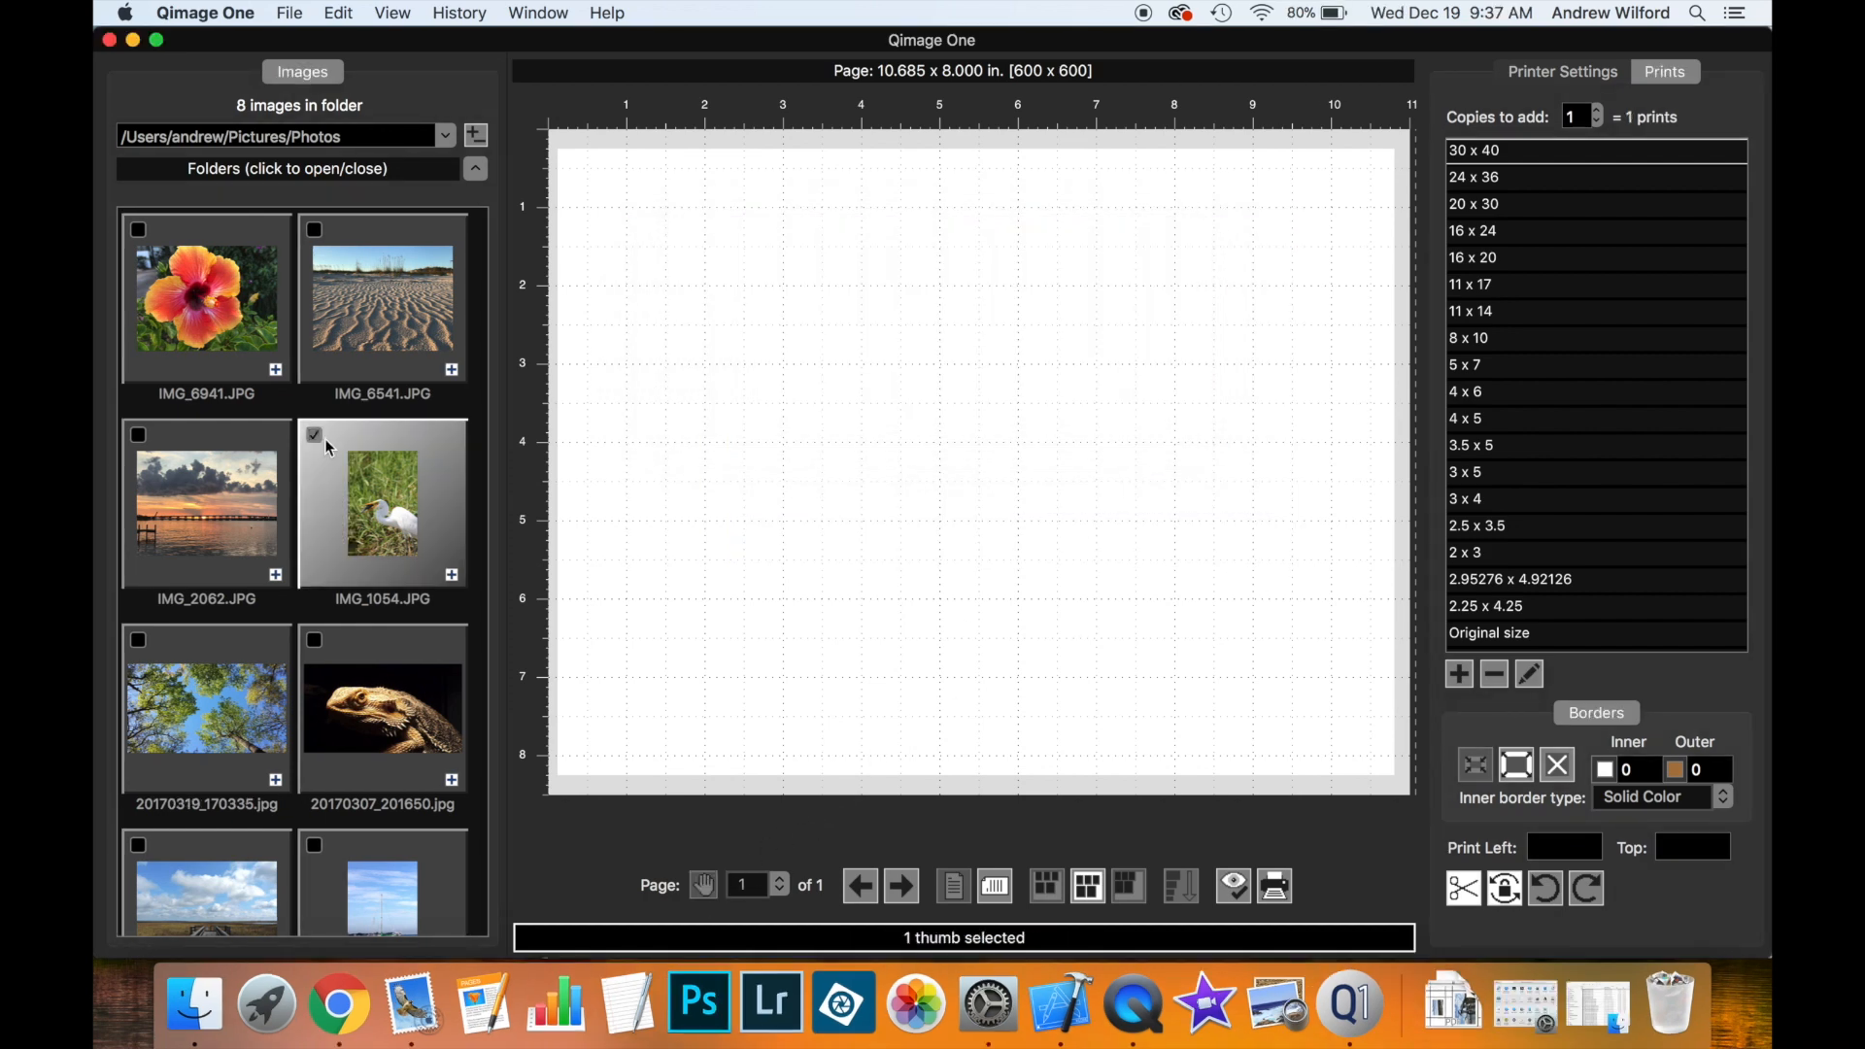
left_click(1471, 473)
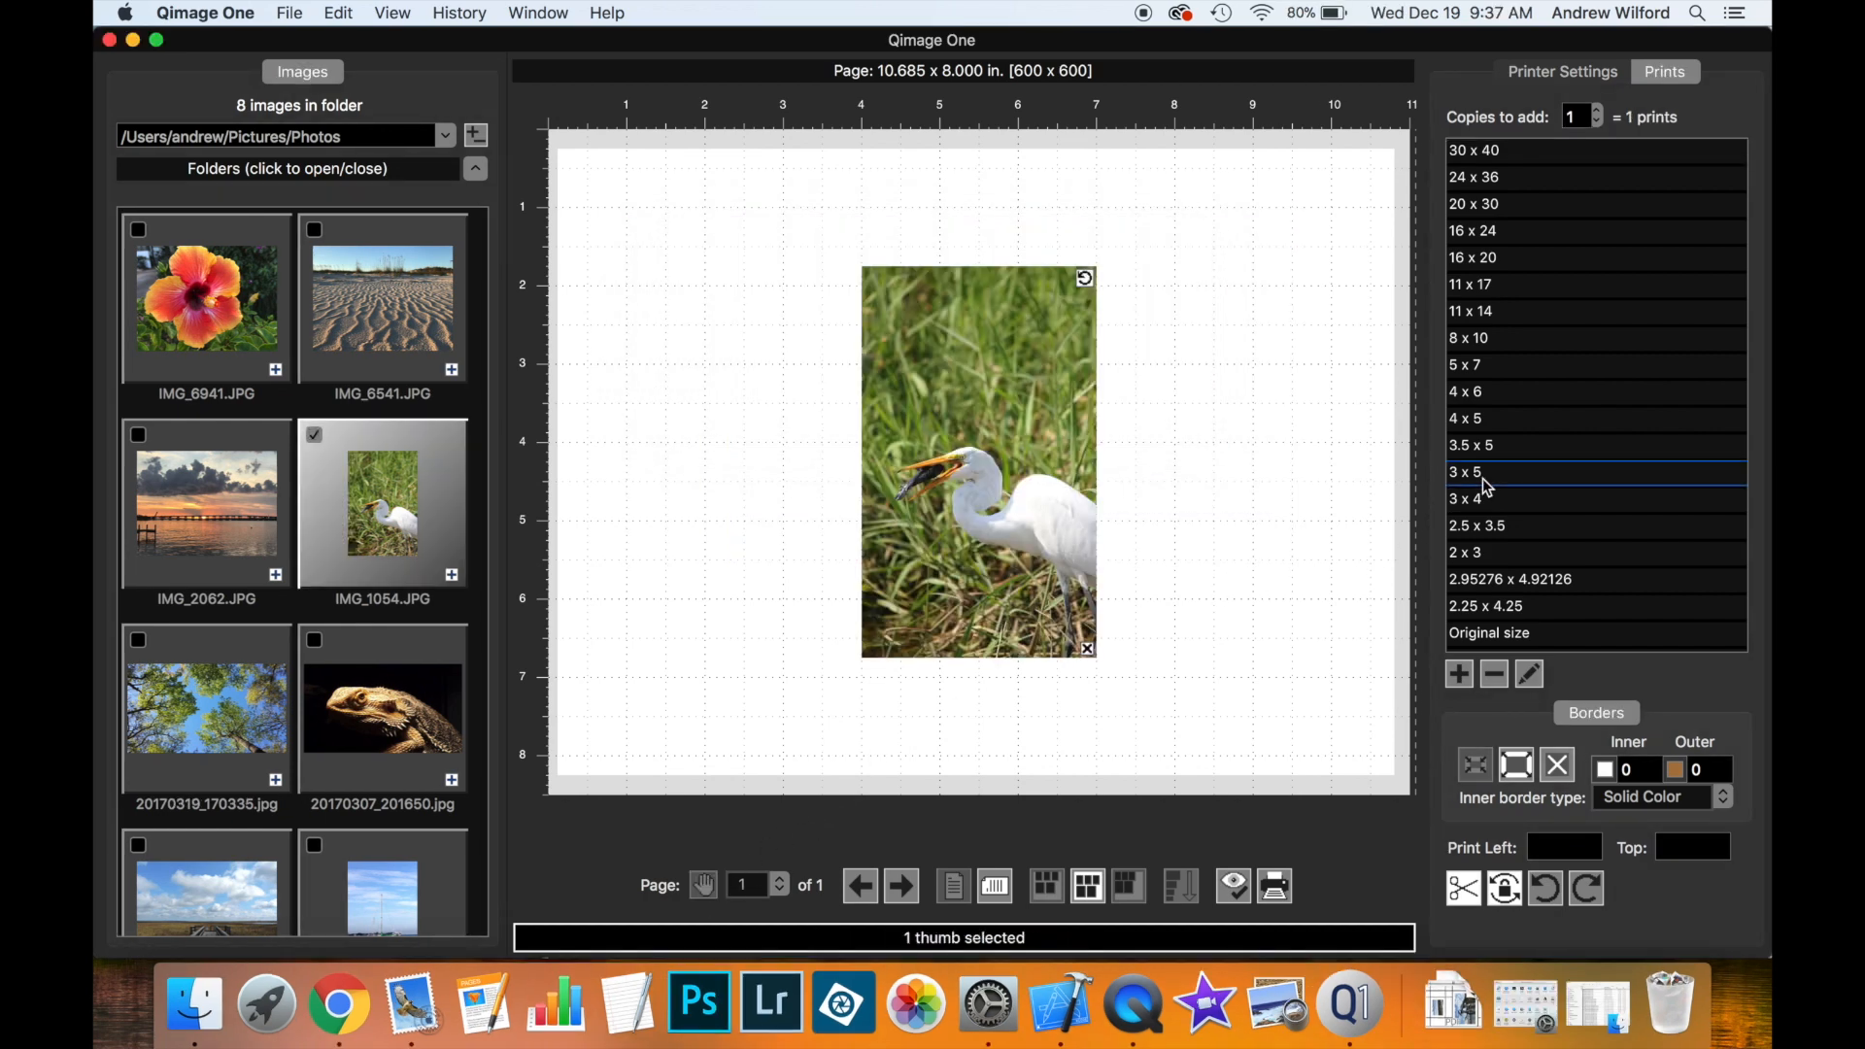
Add 3 x 4 prints of 20170319_170335.jpg and IMG_2062.JPG, leaving IMG_1054.JPG out of the thumbnail selection
left_click(139, 640)
left_click(139, 435)
left_click(316, 436)
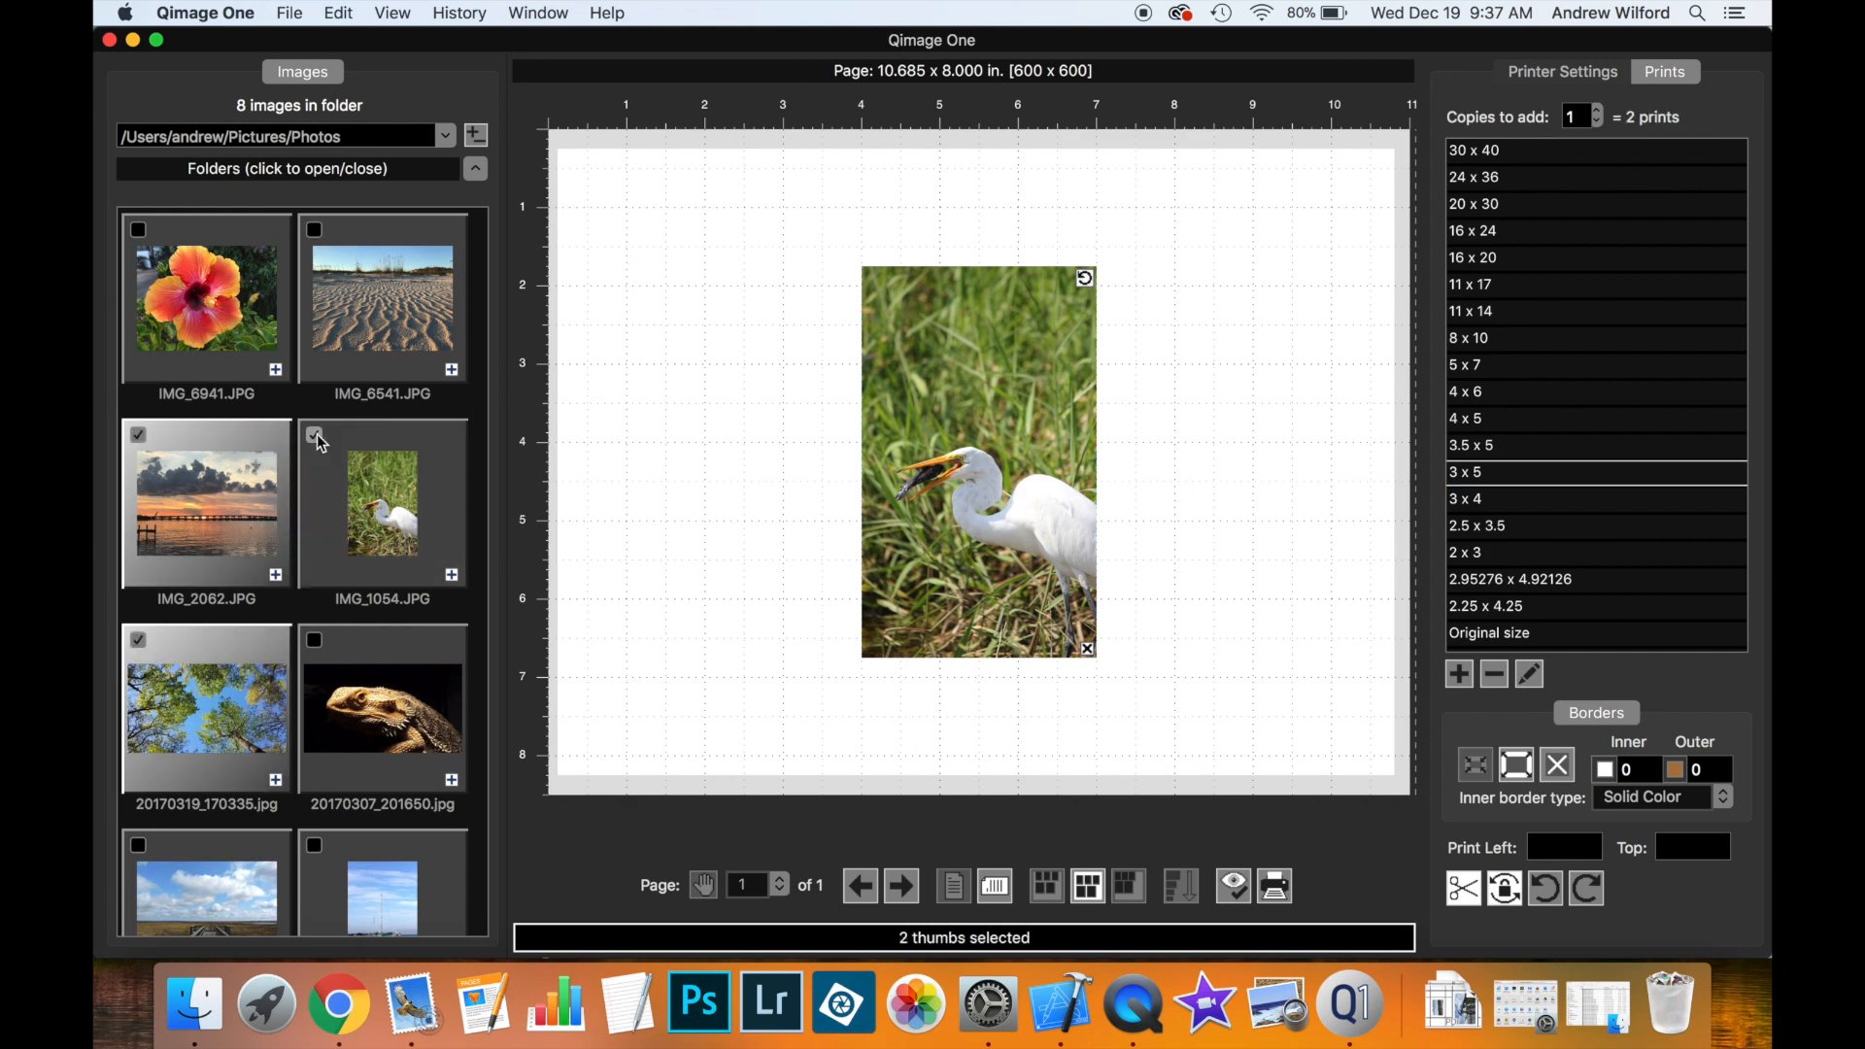
left_click(1530, 500)
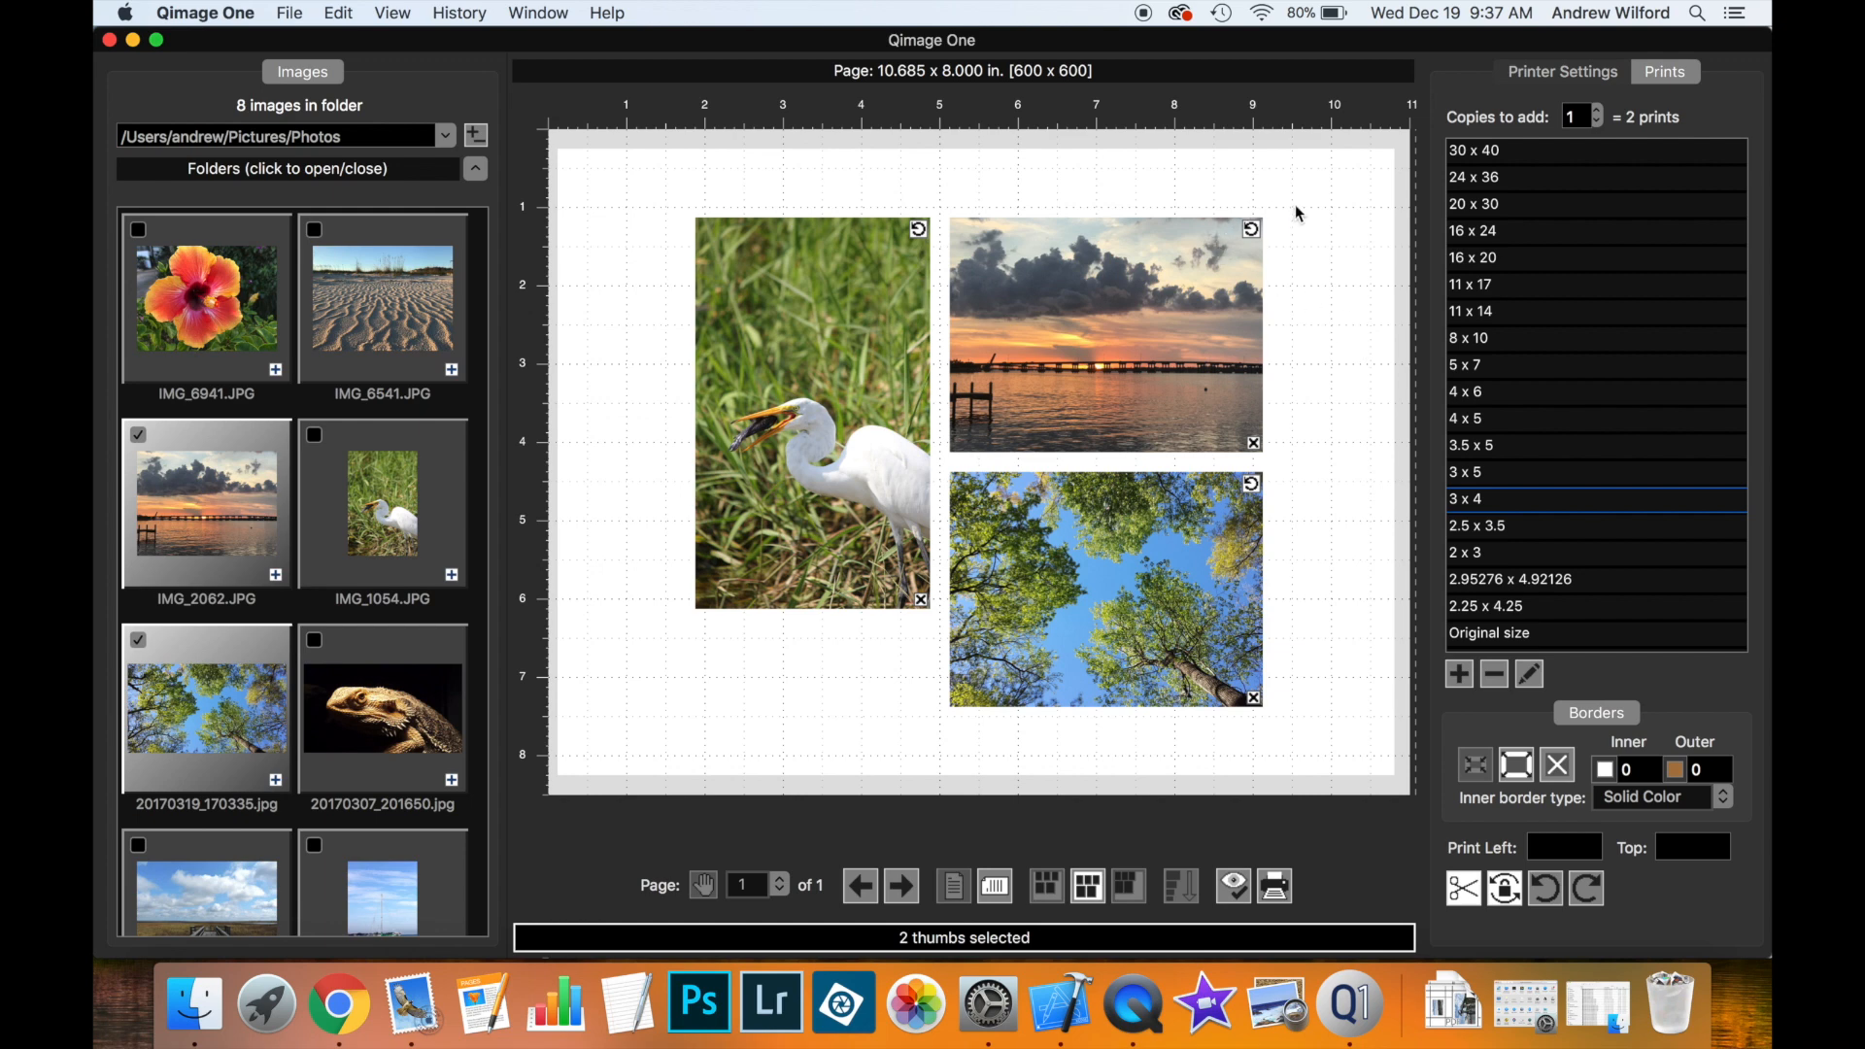
Move the sunset print to 6.50 in left, 0.50 in top and the tree print to 6.50 in left, 5.00 in top
left_click_drag(1237, 246, 1344, 198)
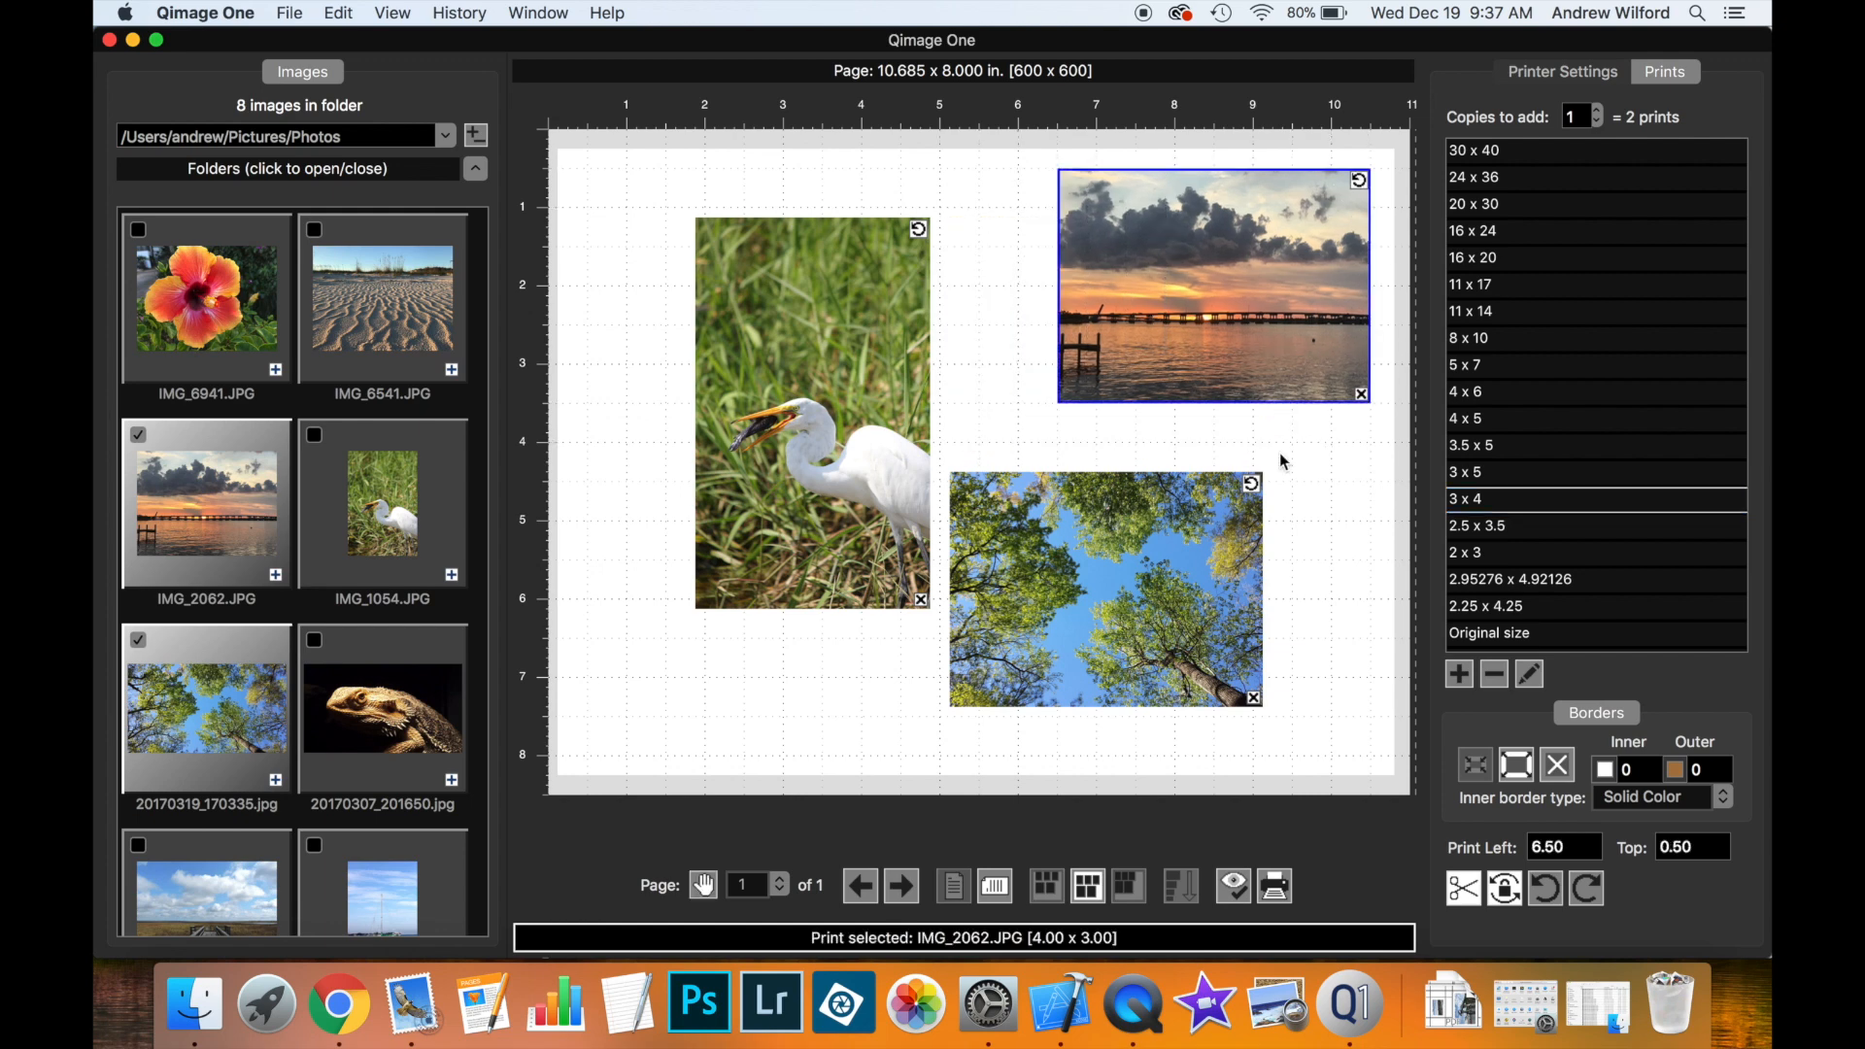
left_click_drag(1249, 686, 1357, 738)
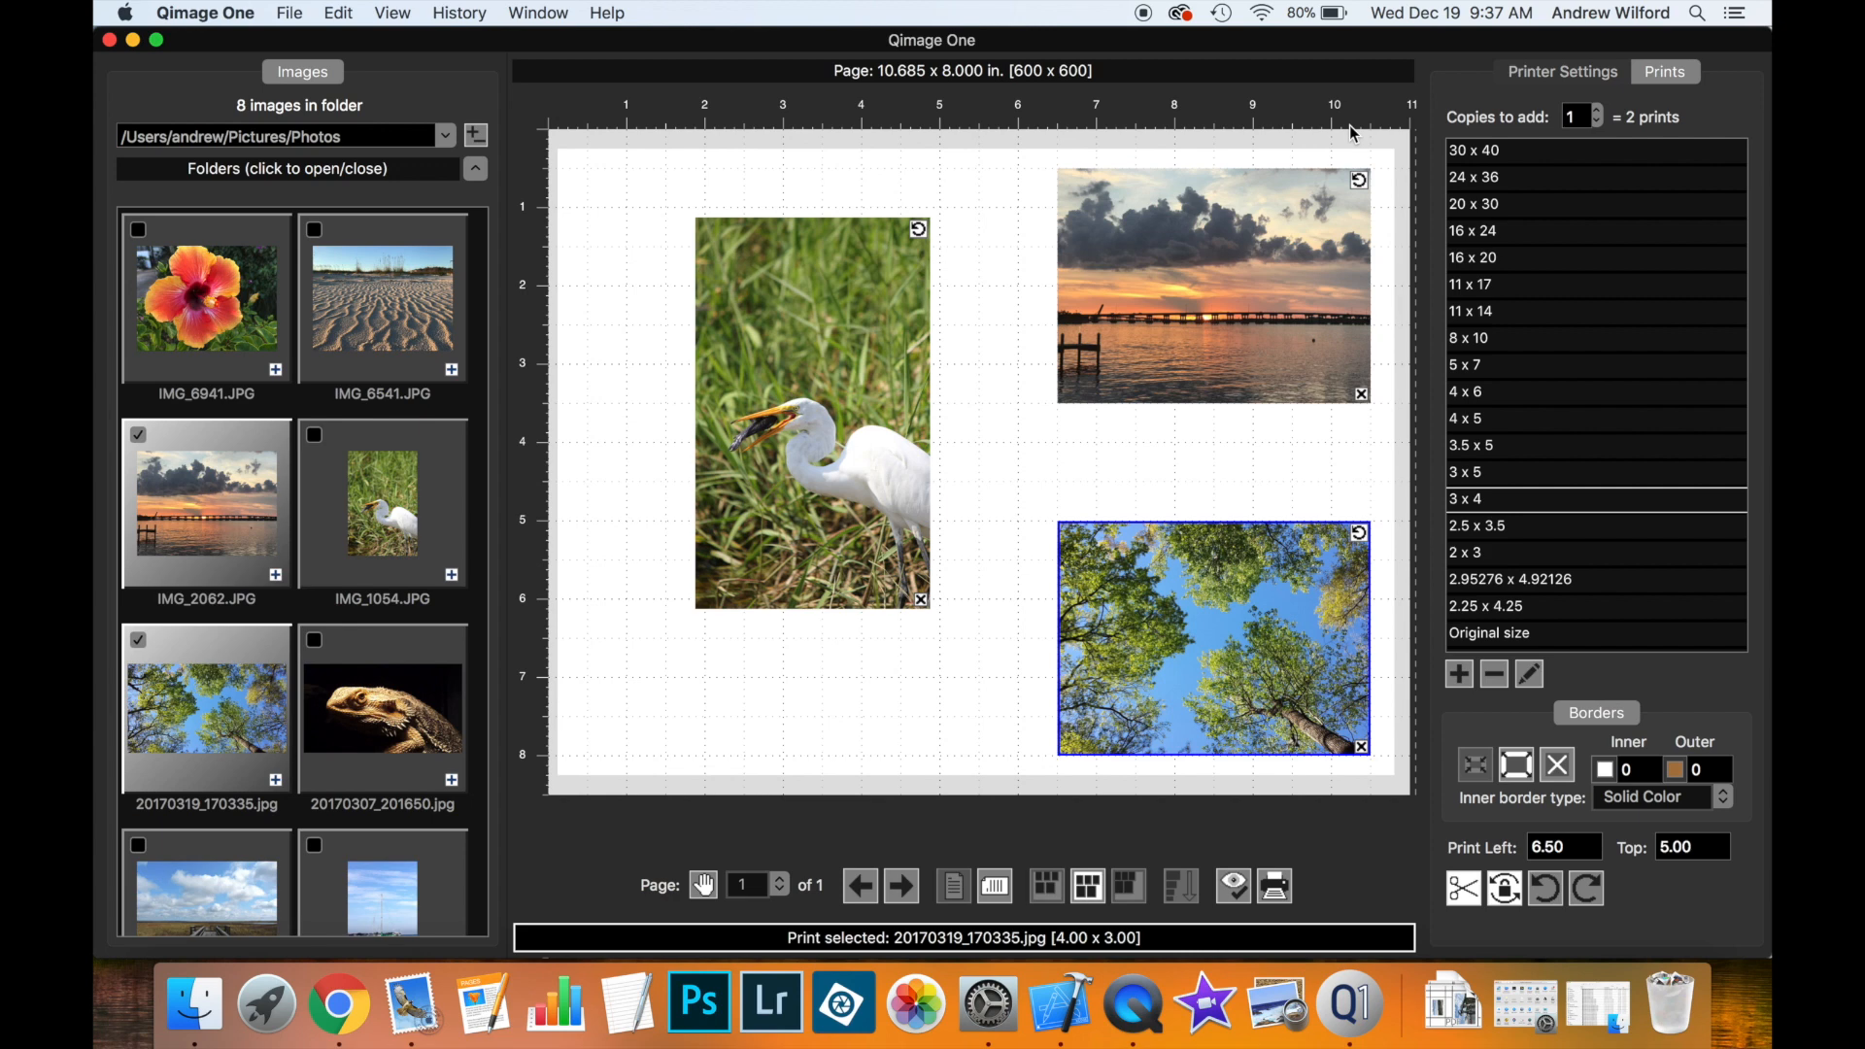
Move the egret print to 0.50 in left and 0.50 in top, and enlarge it to 4.50 x 7.50 in
left_click_drag(740, 243, 653, 216)
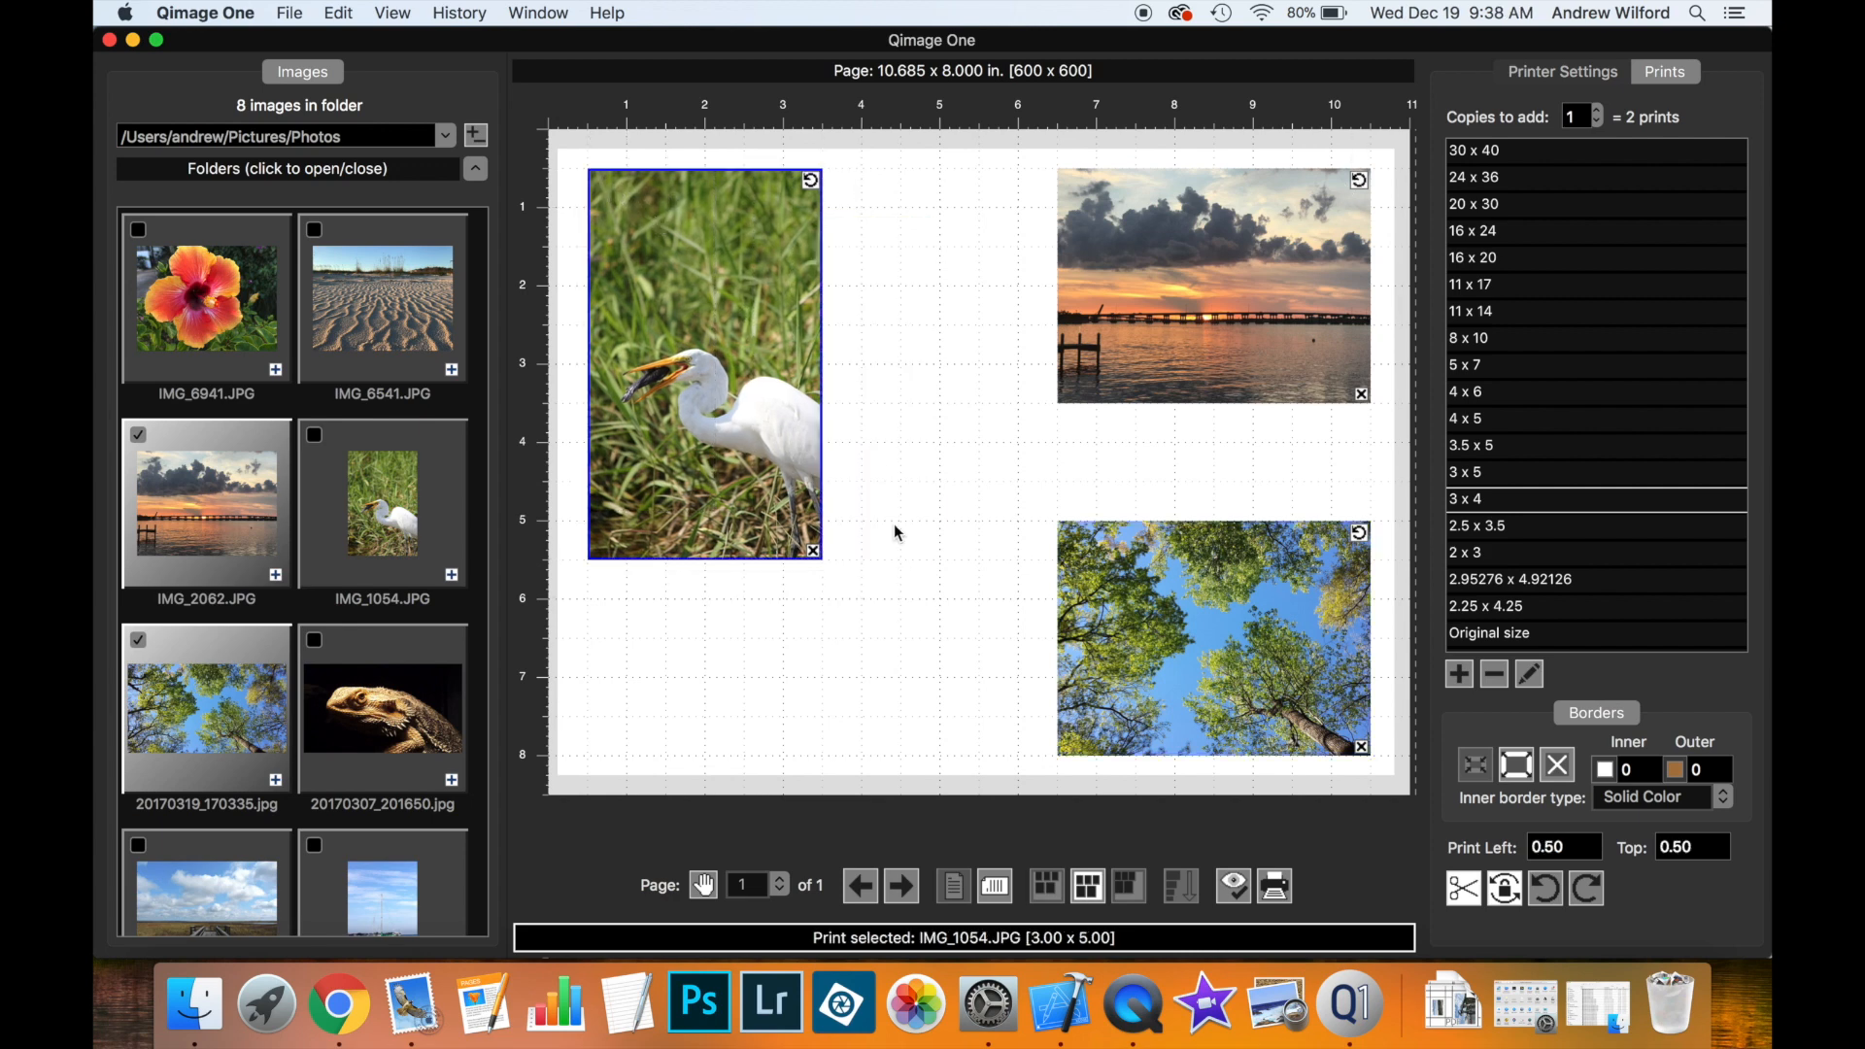
left_click_drag(817, 555, 958, 668)
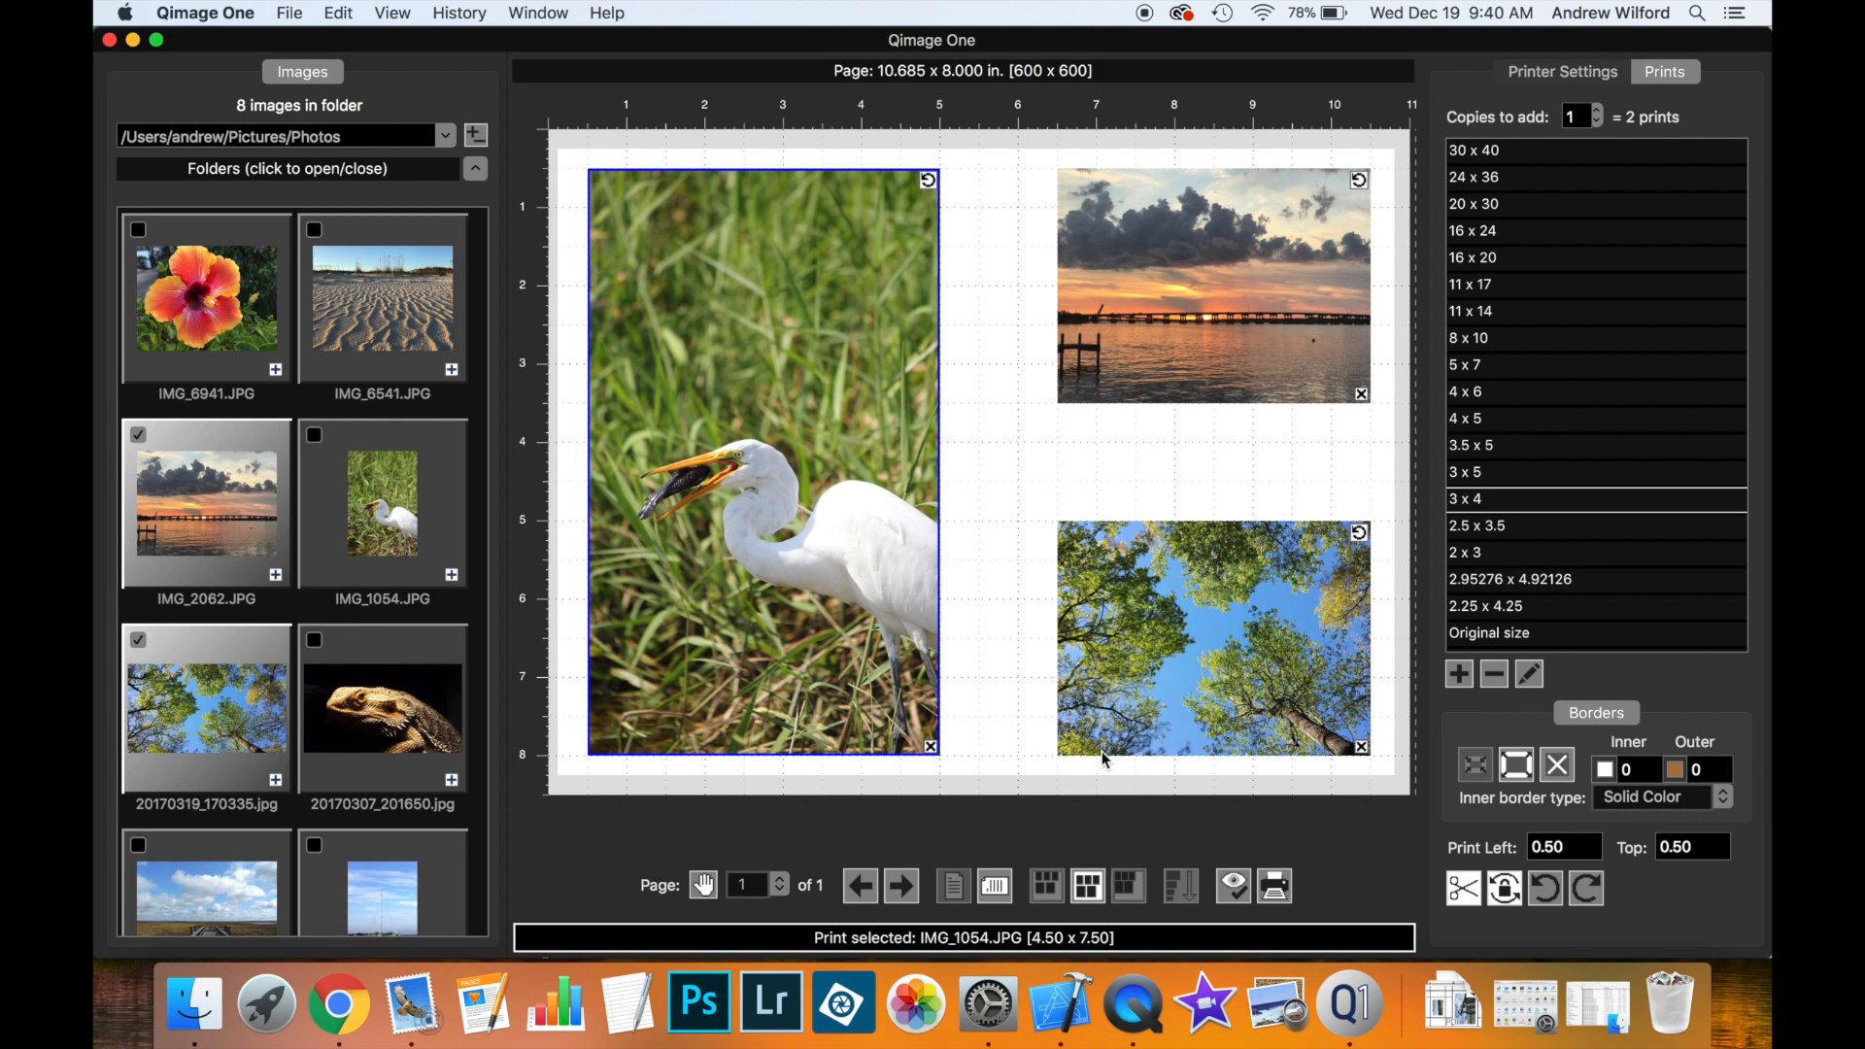
Give the egret print a 0.25 in cyan inner border that fits inside the existing print size
left_click(1475, 767)
left_click(1617, 776)
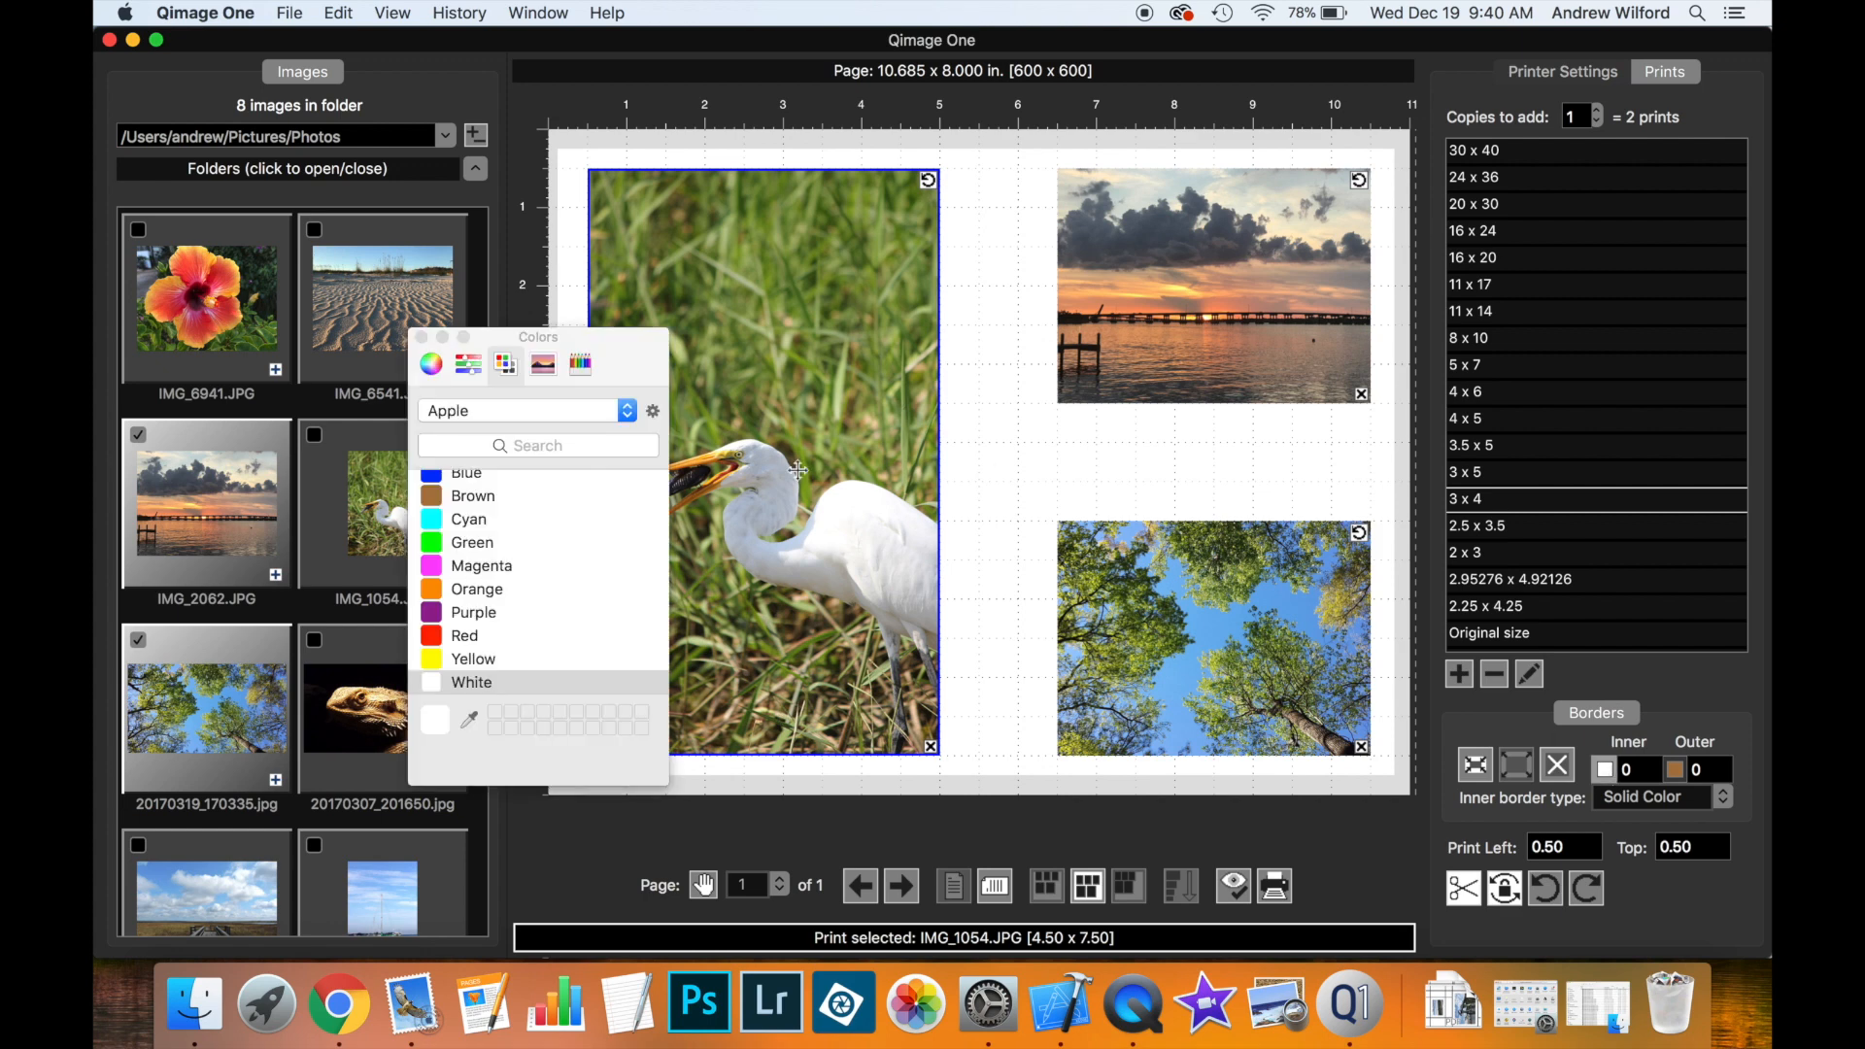
left_click(442, 521)
left_click(420, 336)
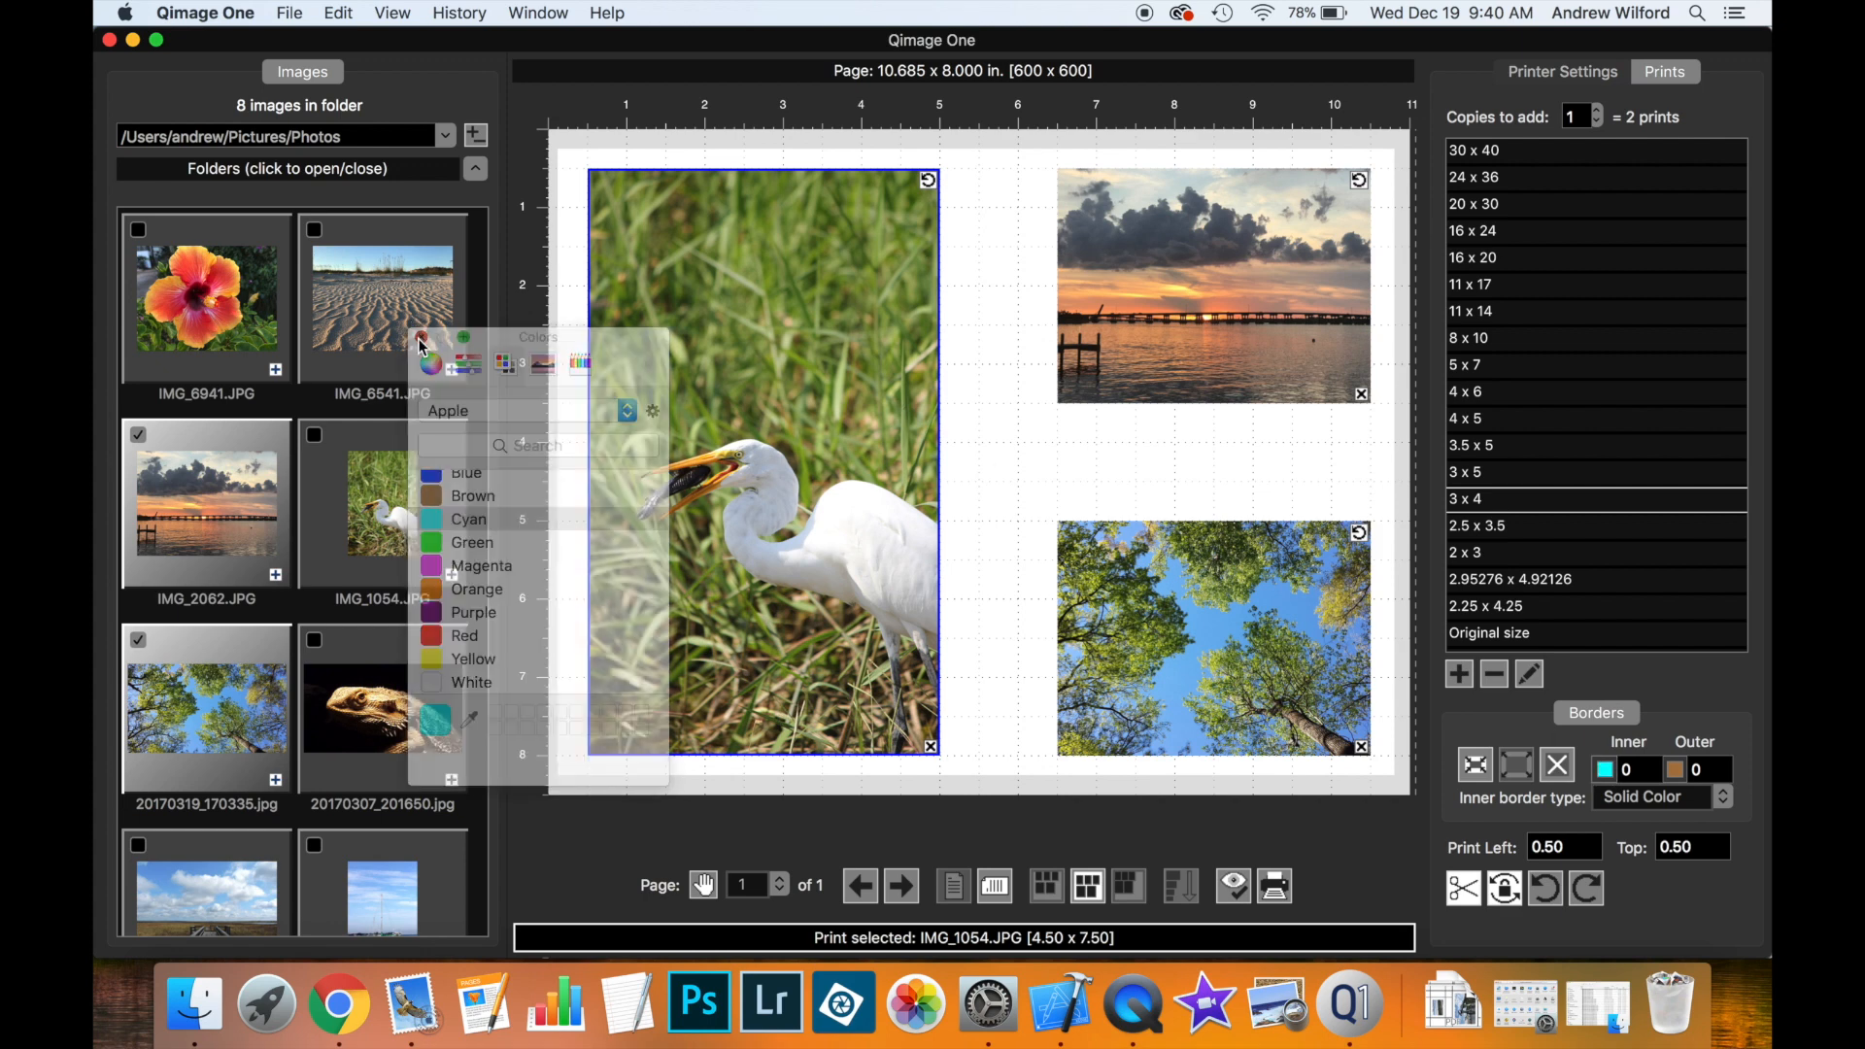
left_click(1636, 770)
type(".25")
key("Return")
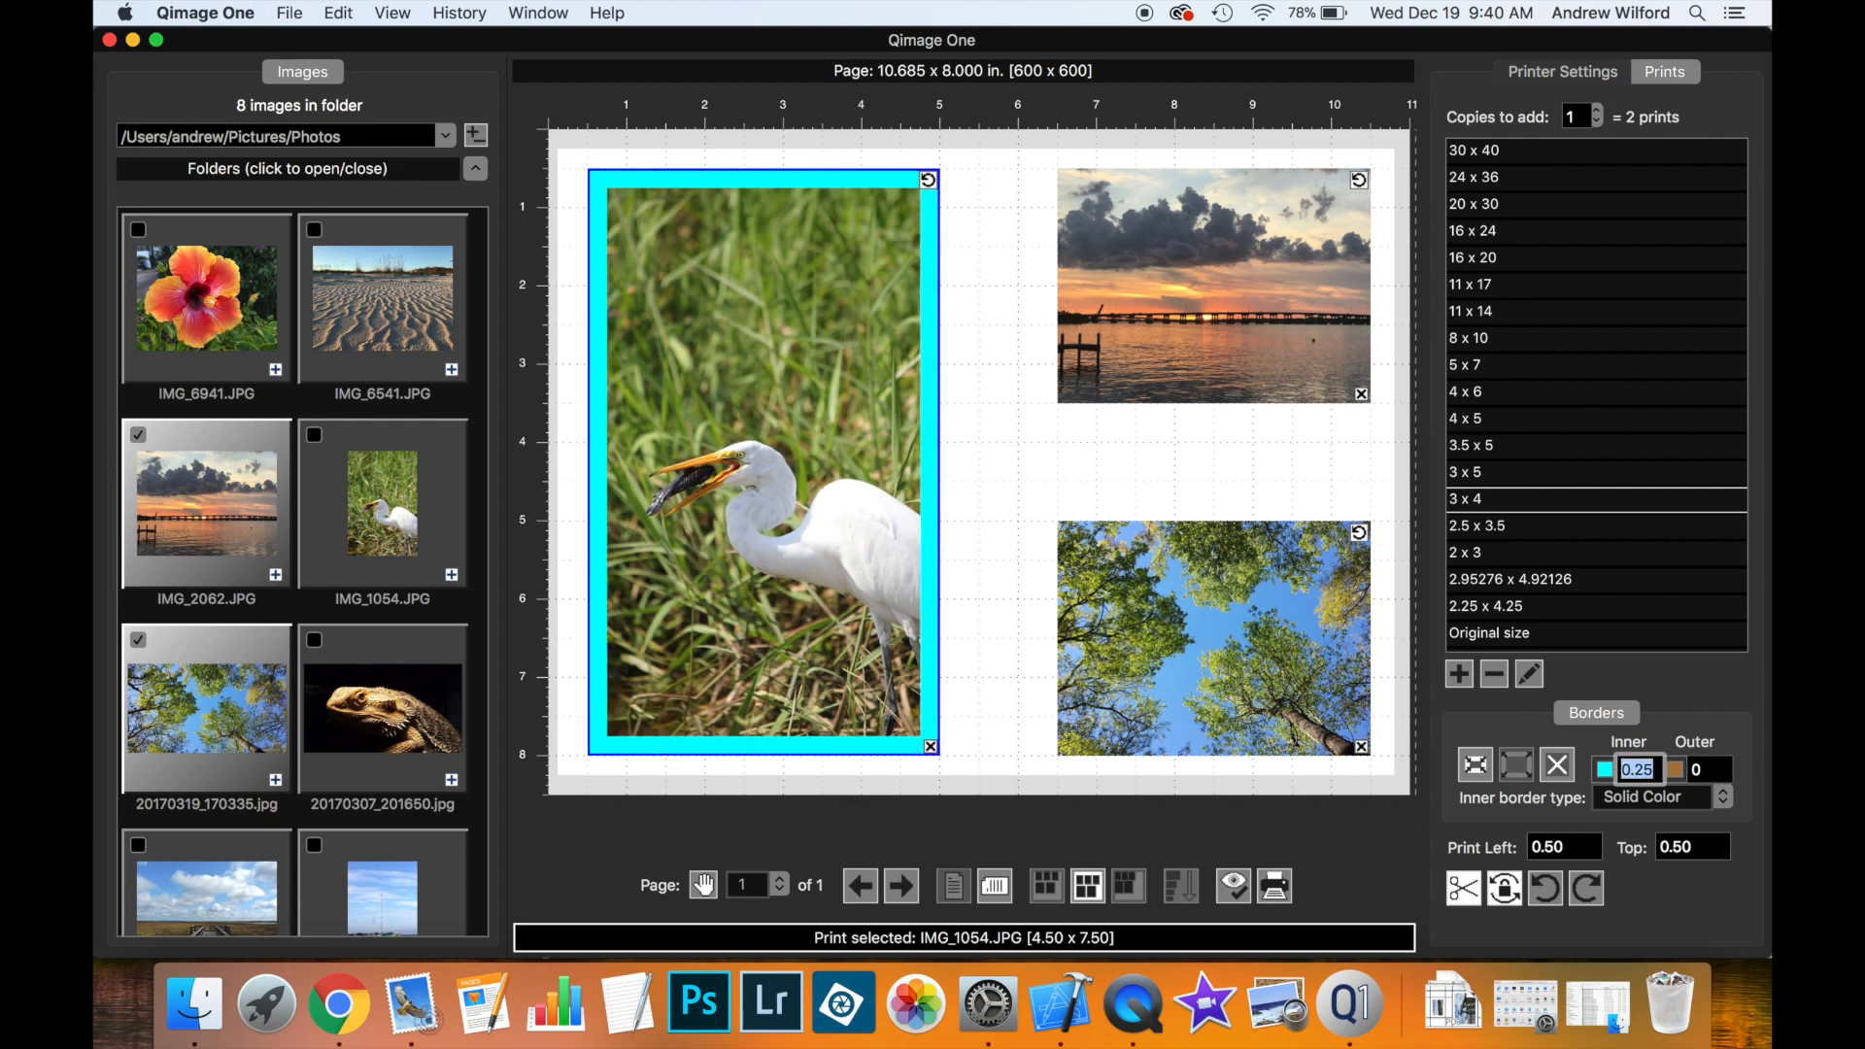
Give the sunset and tree prints together a yellow inner border of 0.25 in, added outside the image size
left_click(1185, 291)
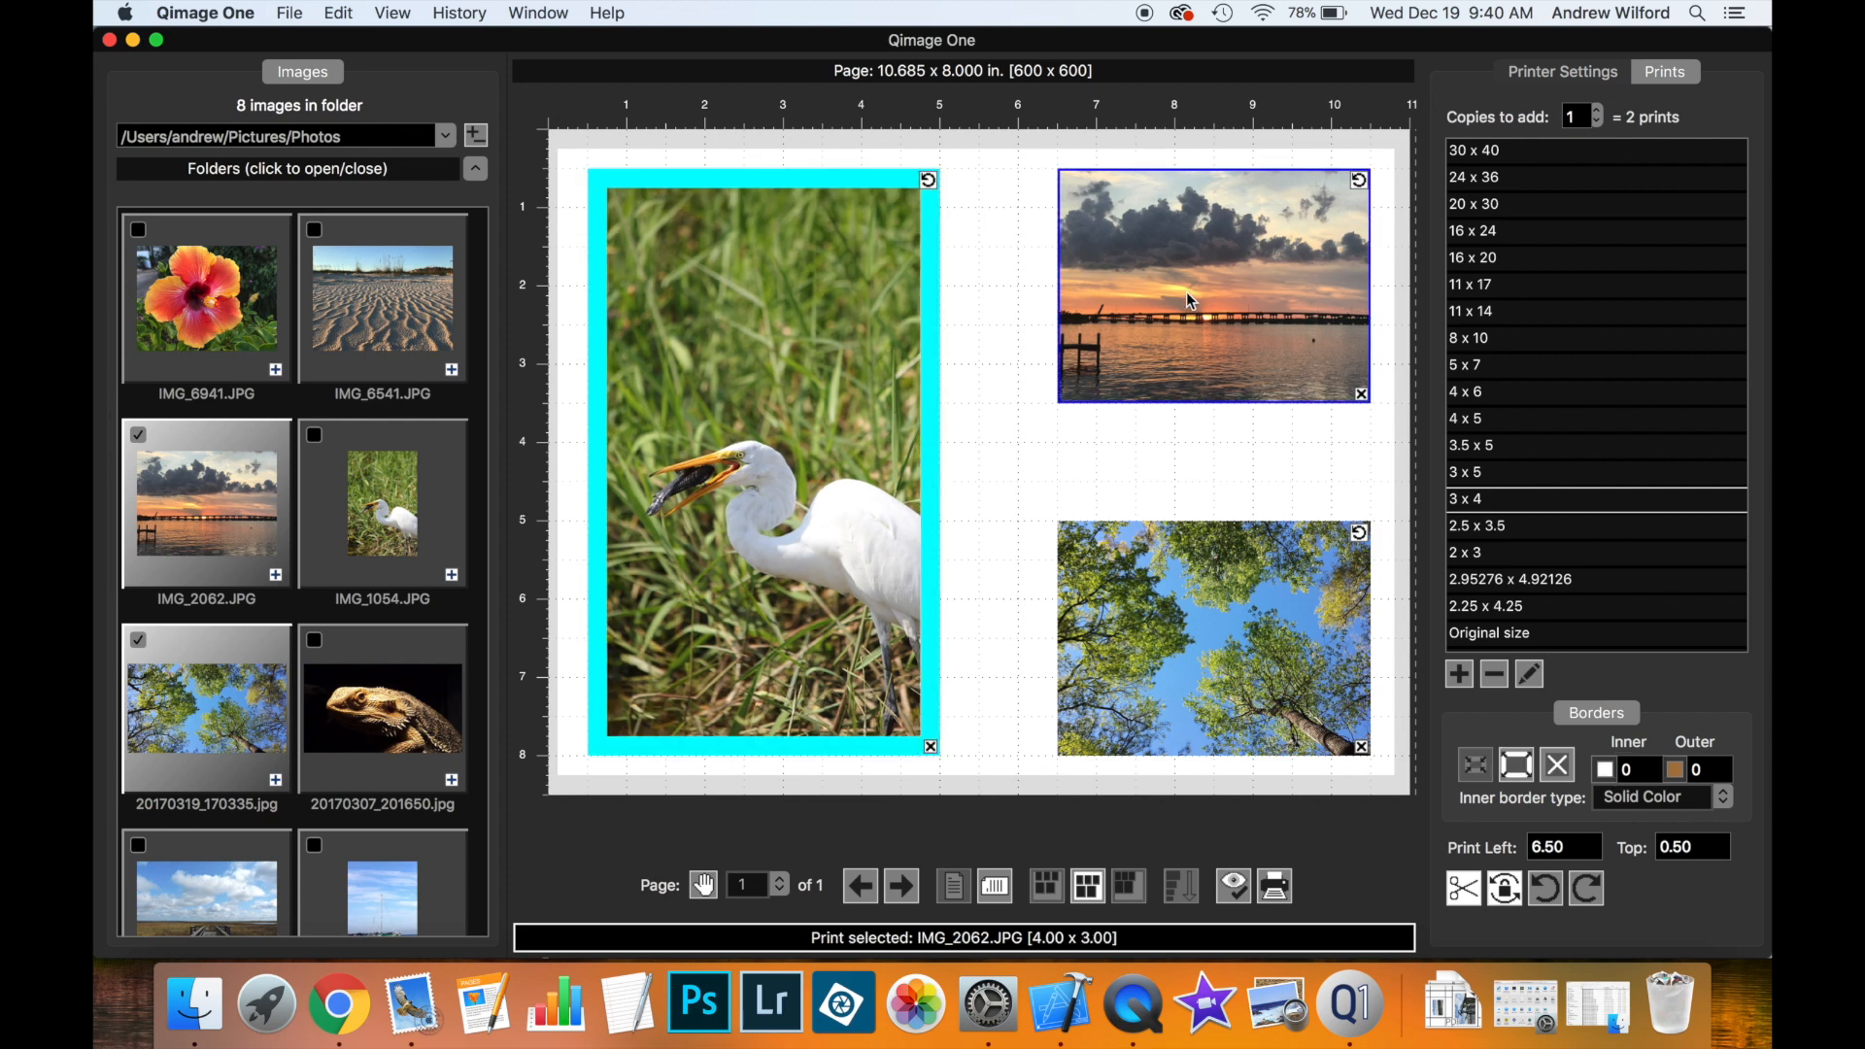
left_click(1180, 556)
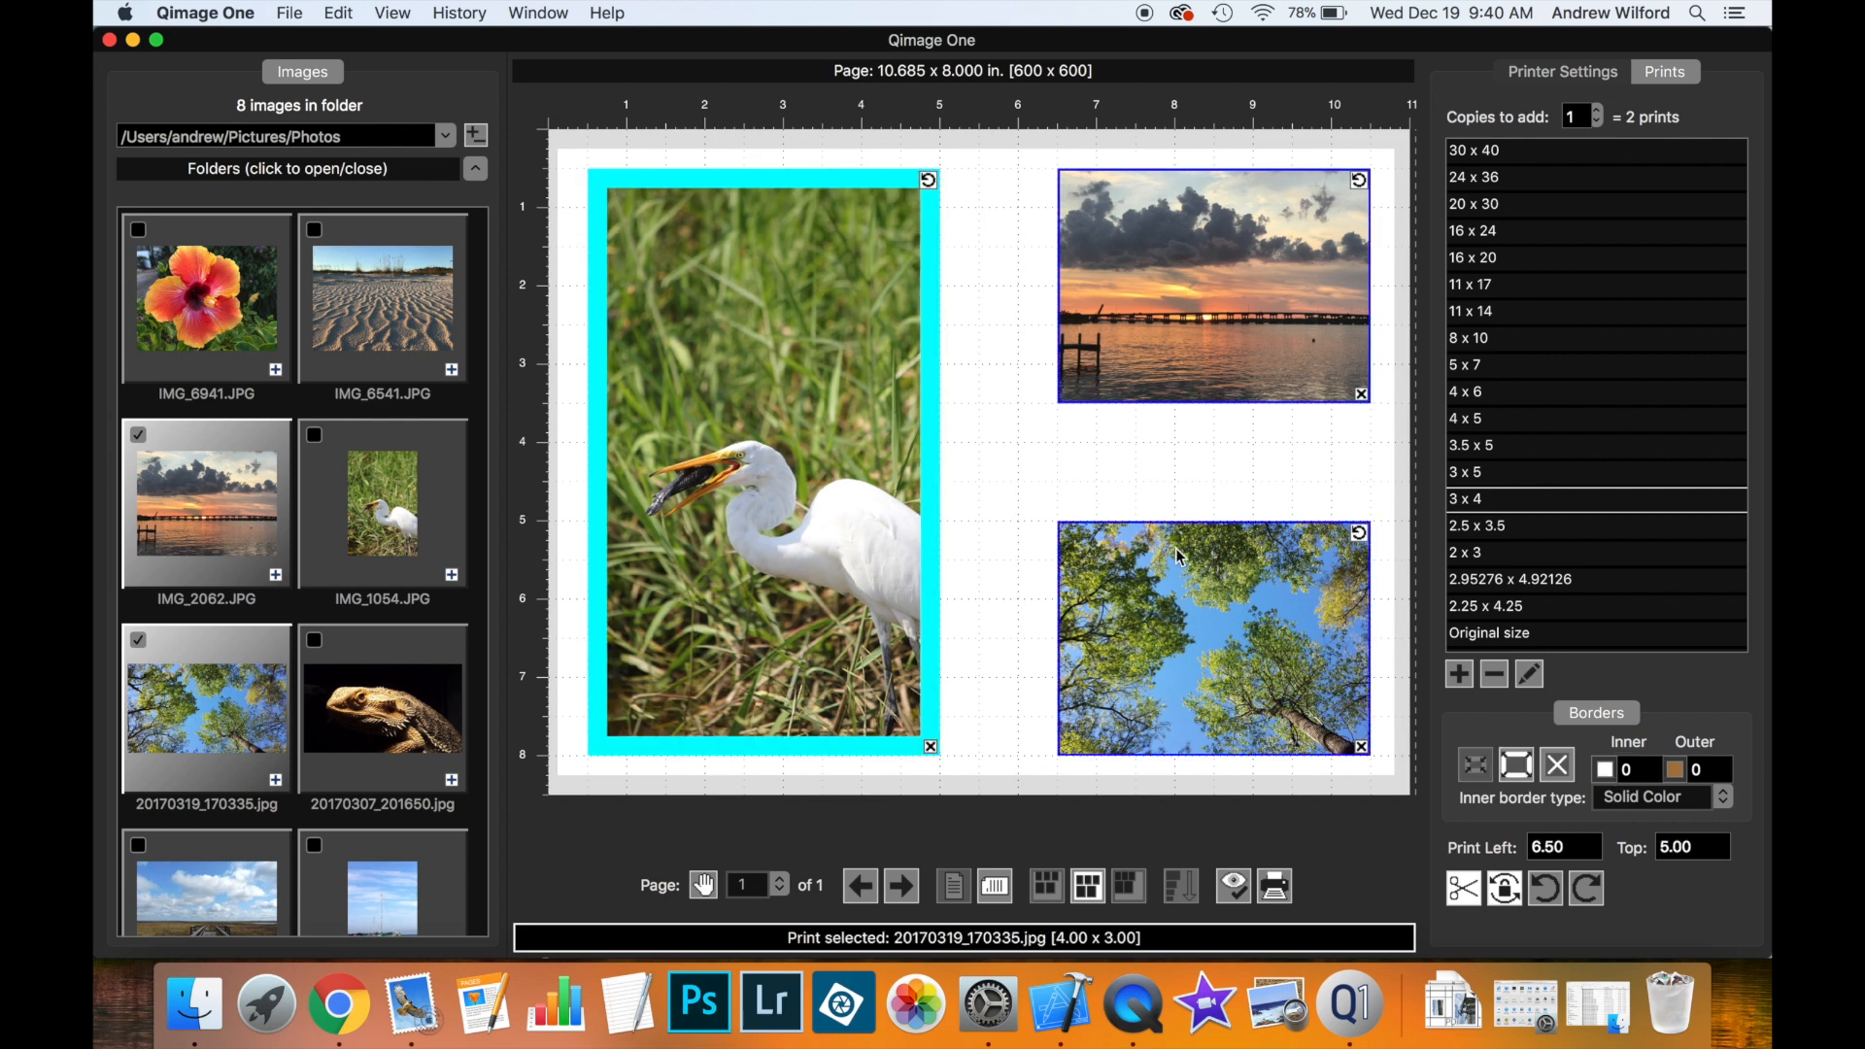
left_click(1608, 773)
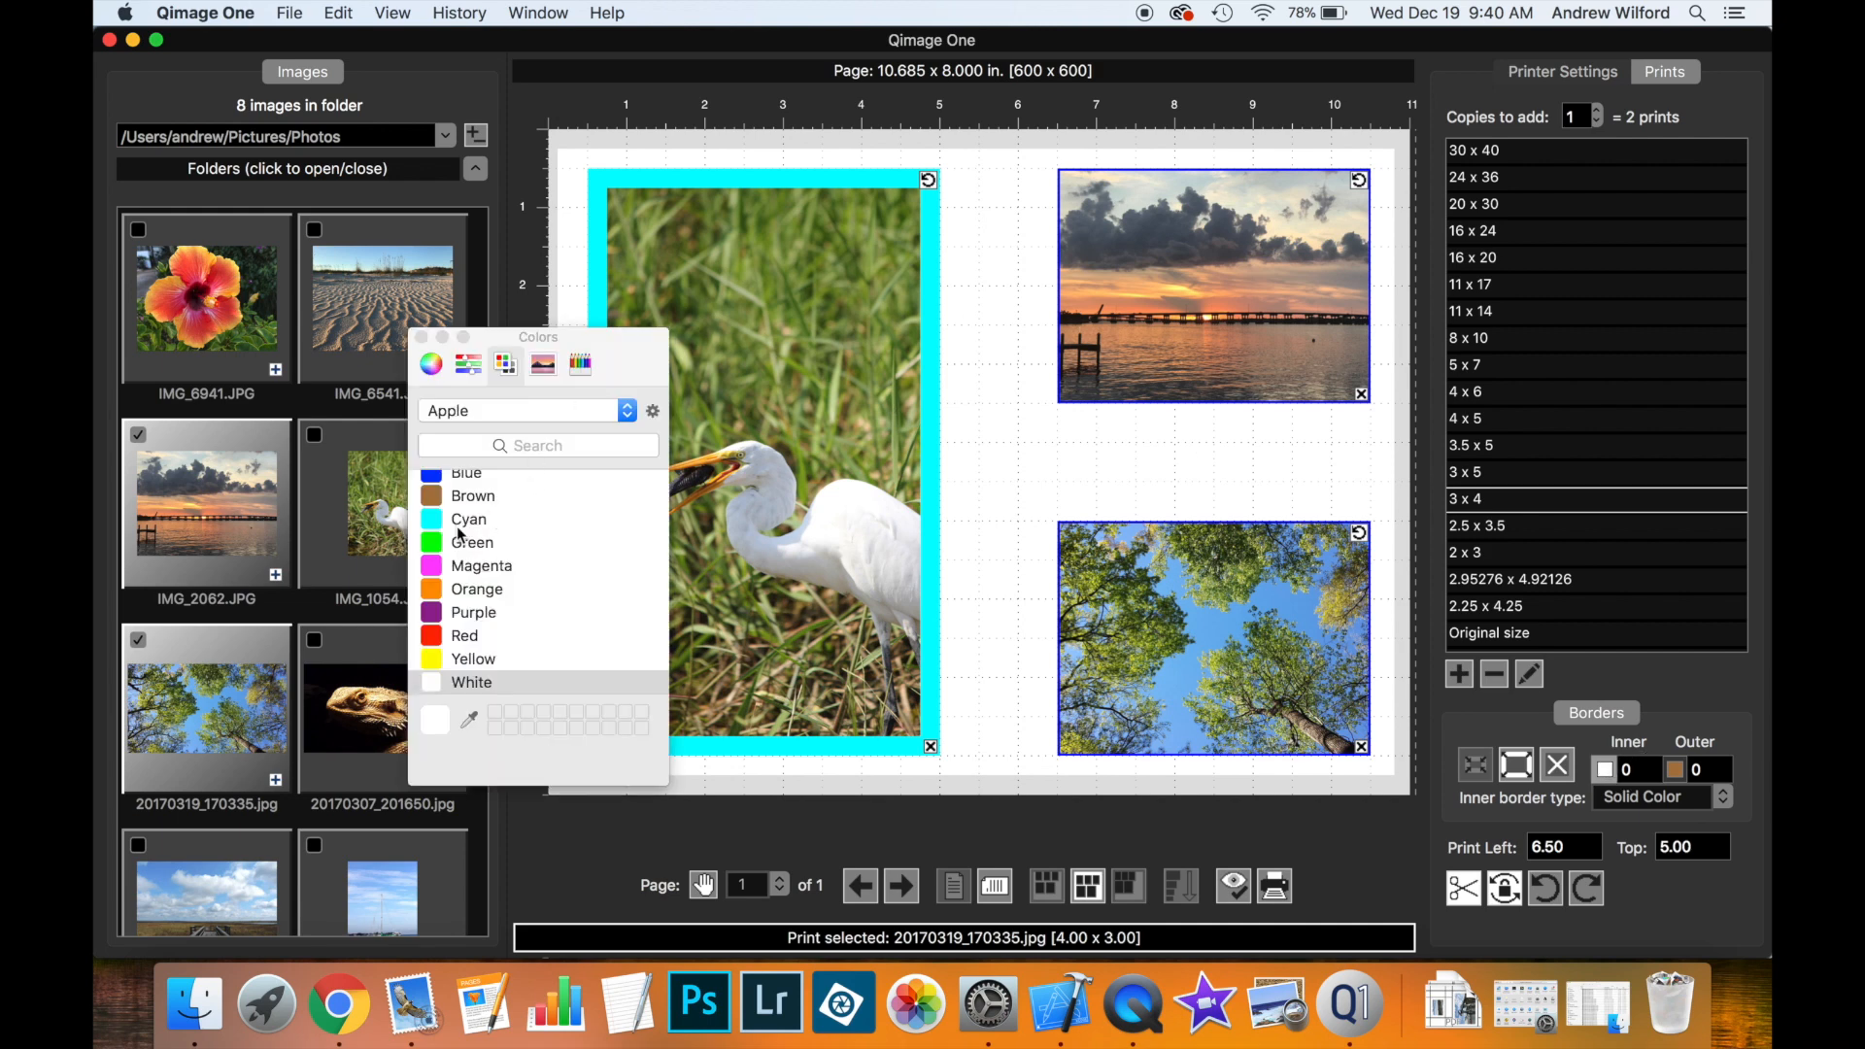
left_click(439, 659)
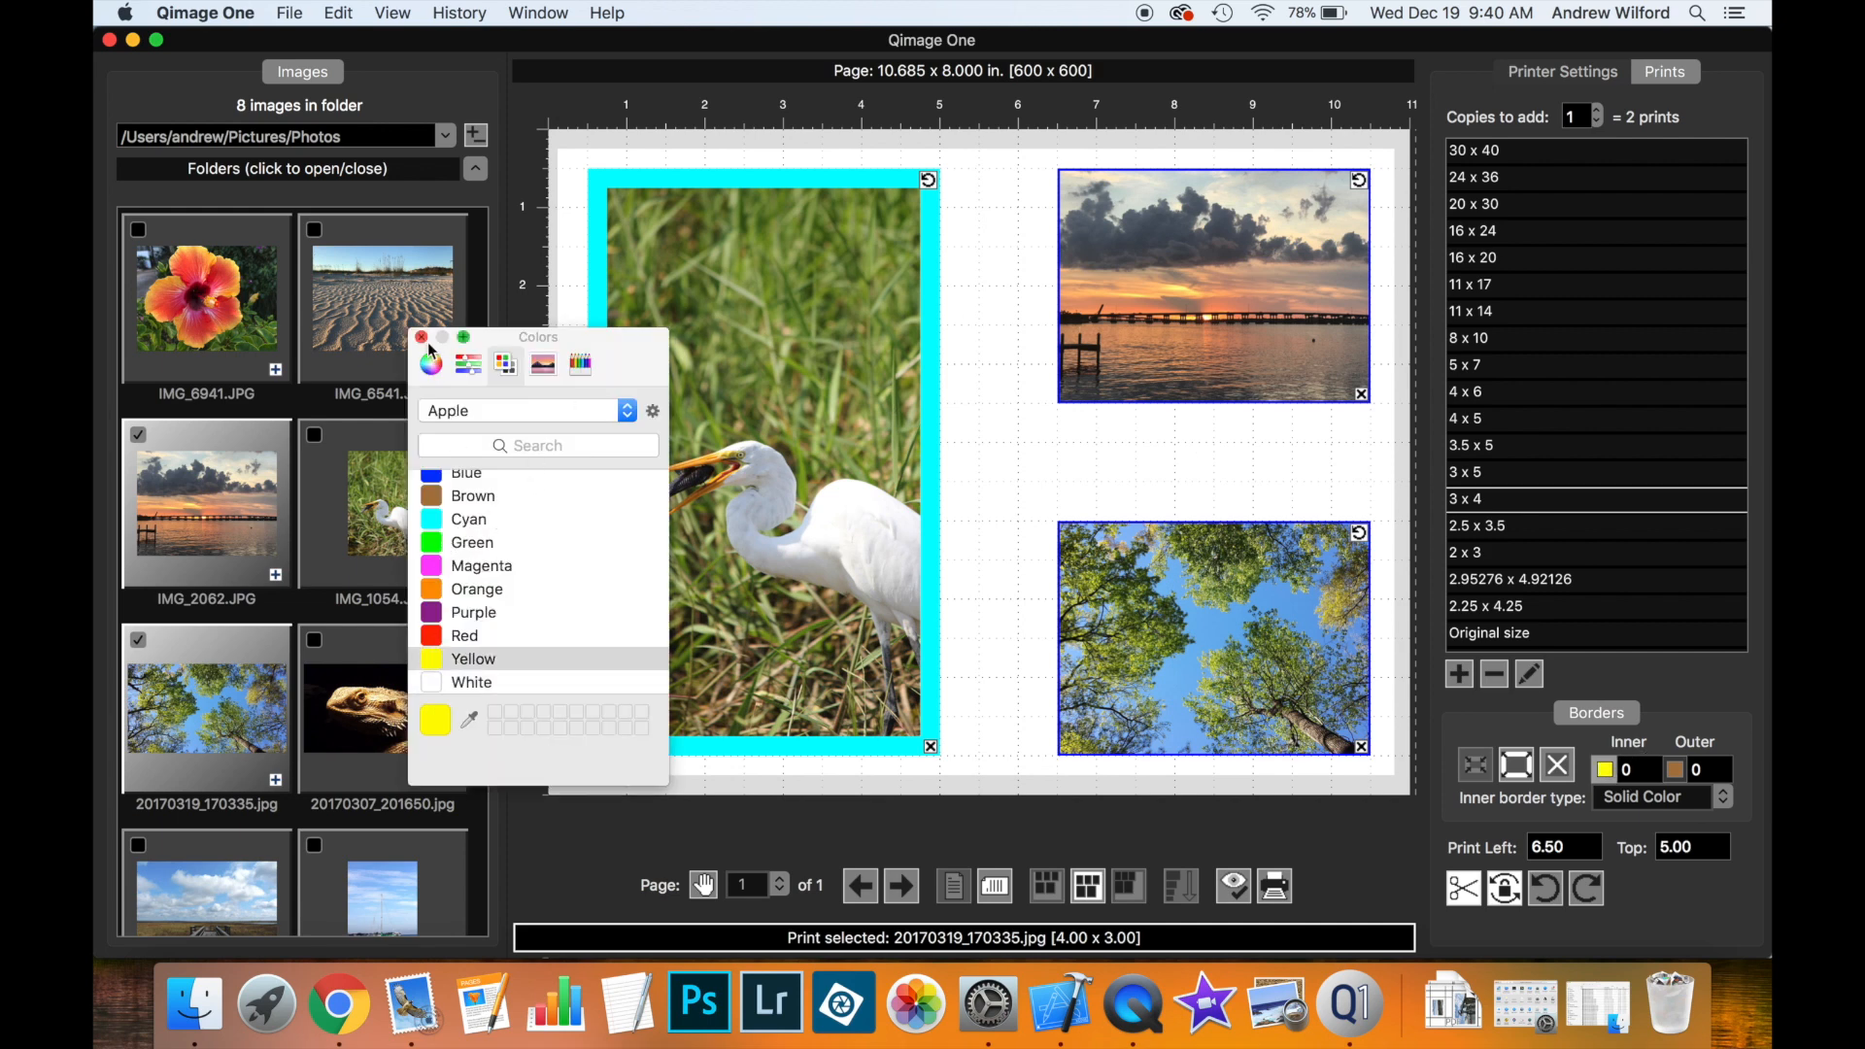
left_click(422, 337)
left_click(1632, 777)
type(".25")
key("Return")
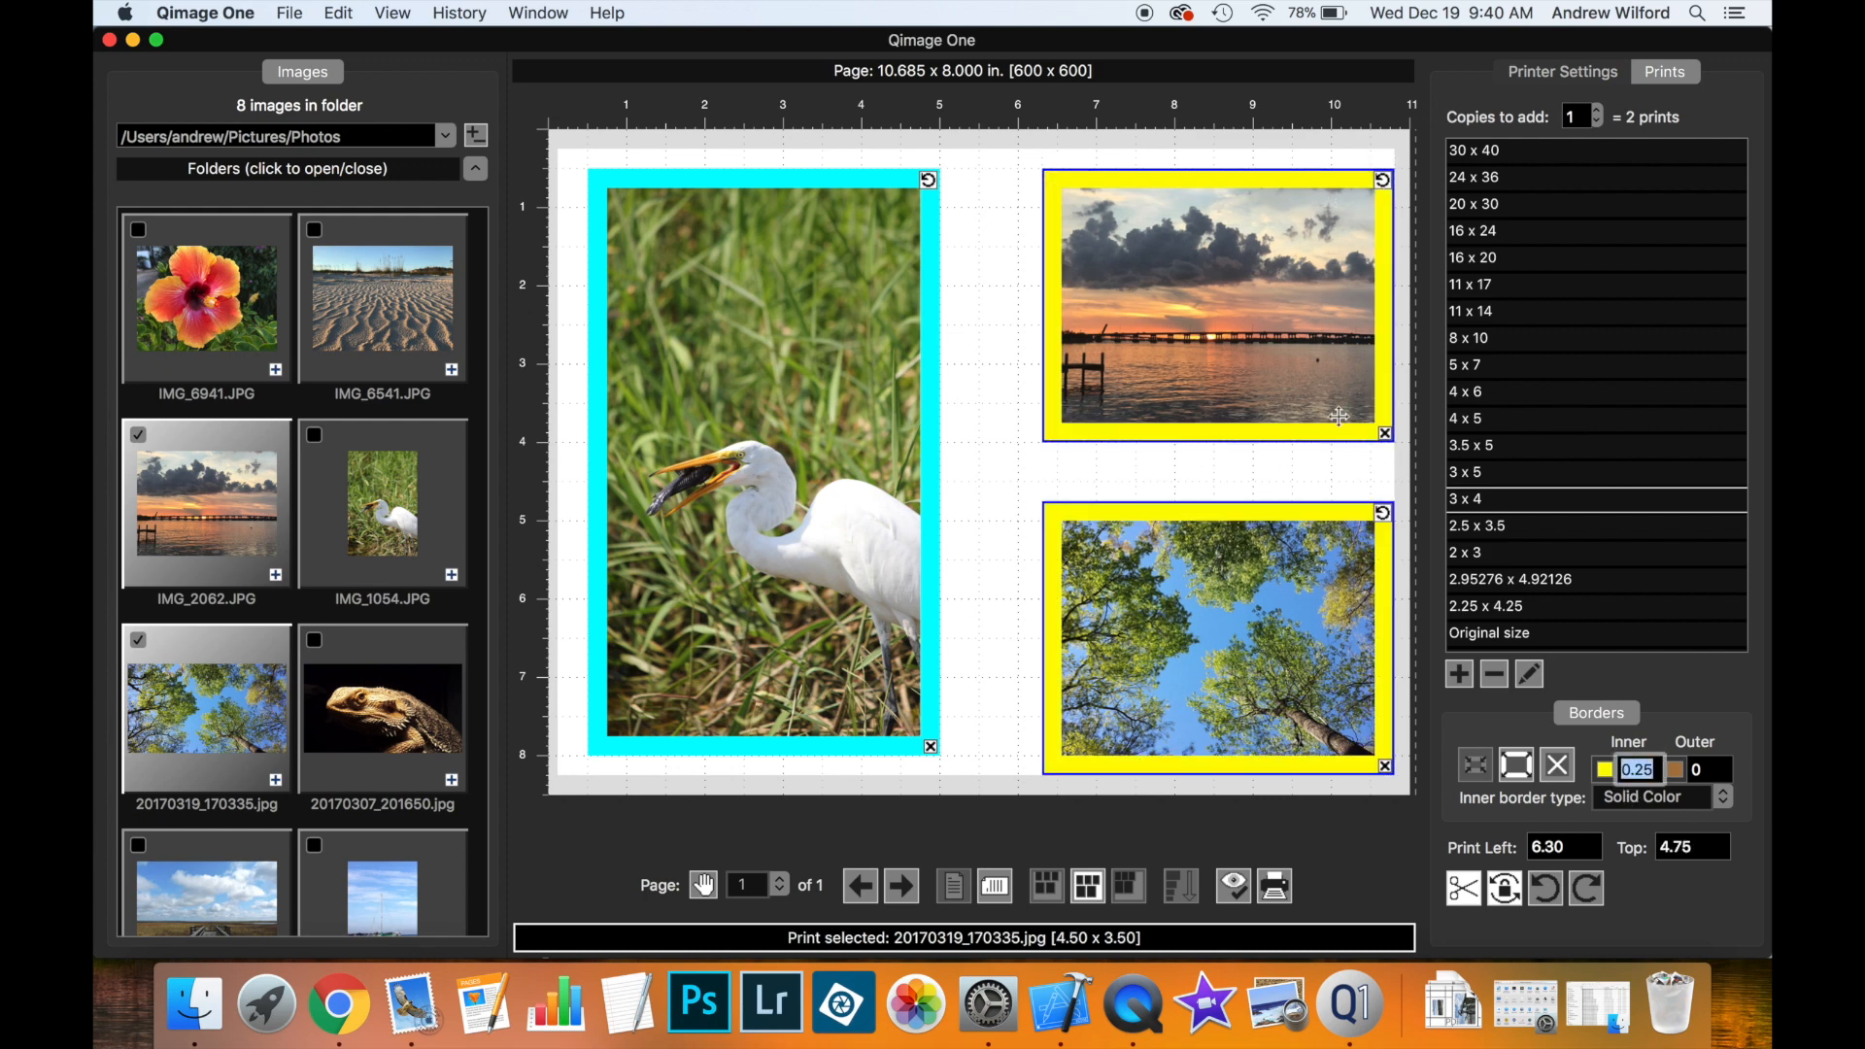
Move the sunset print to 6.00 in left, 0.50 in top and align the tree print below it, ending at the 8 in ruler mark
left_click_drag(1355, 740, 1349, 723)
left_click_drag(1352, 195, 1342, 196)
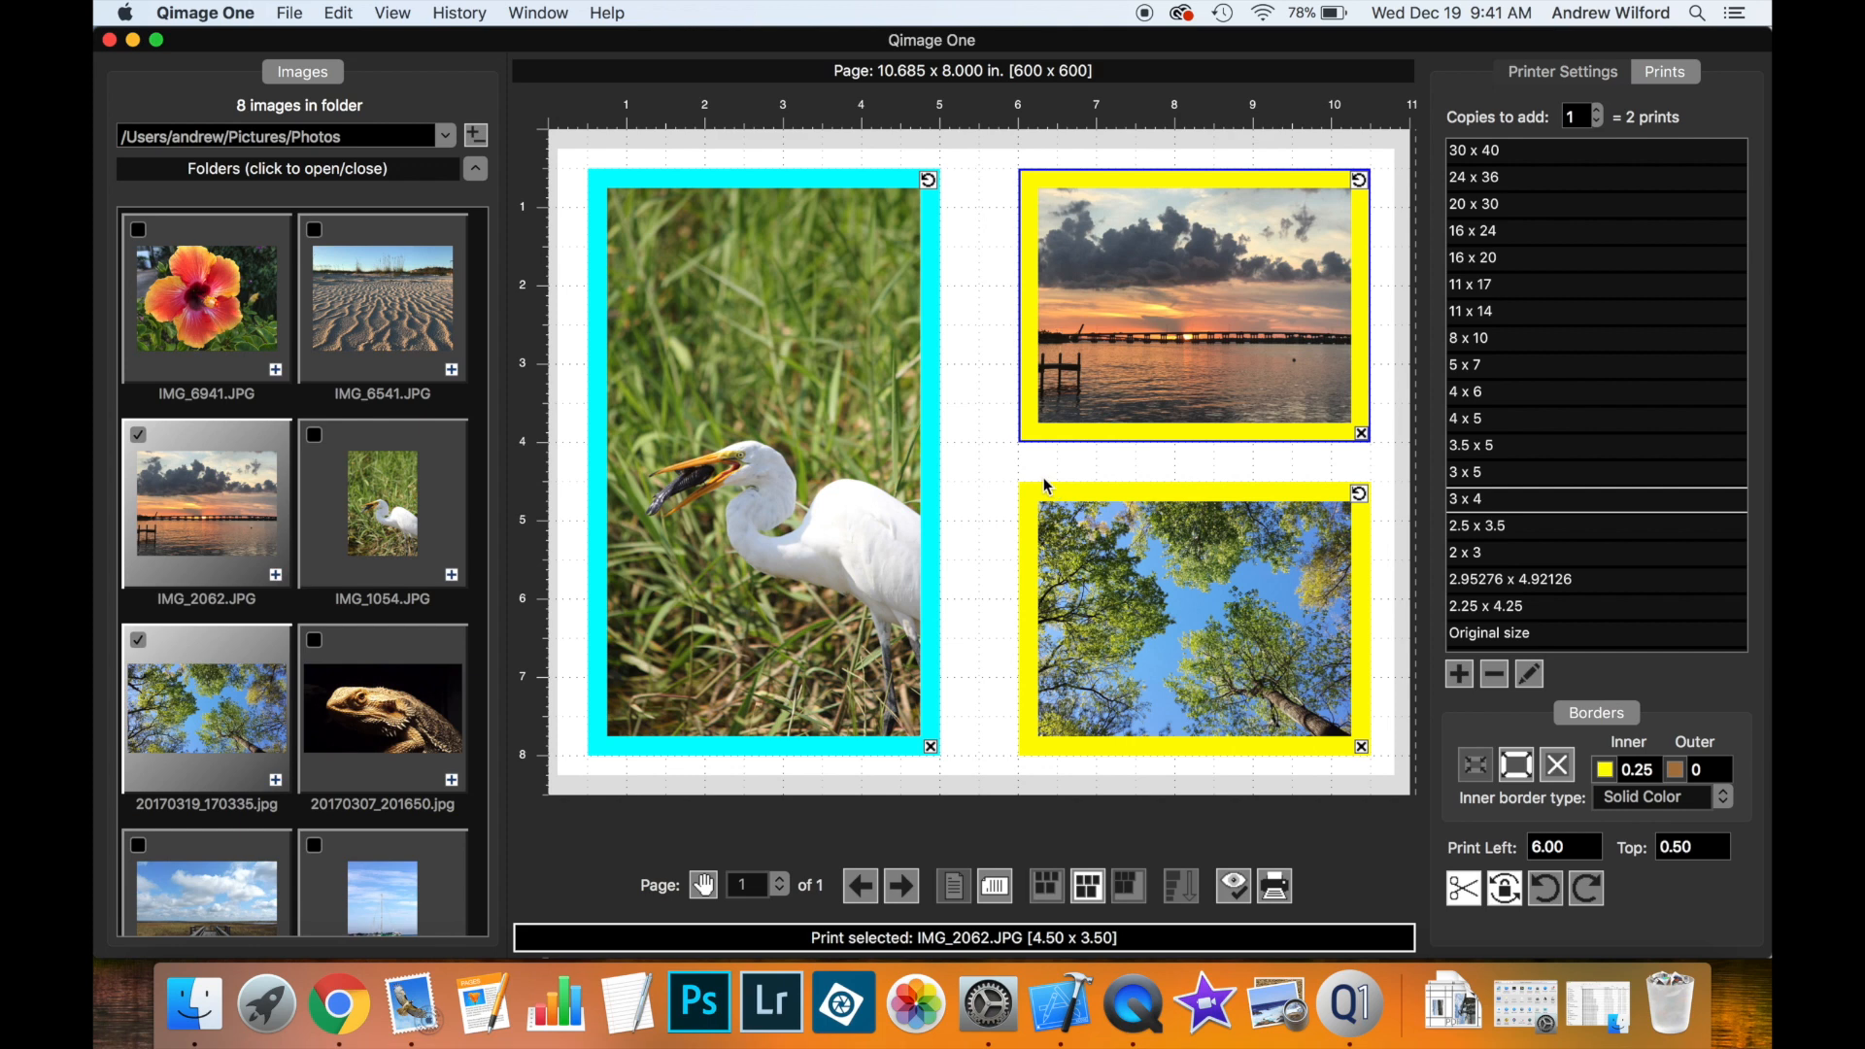